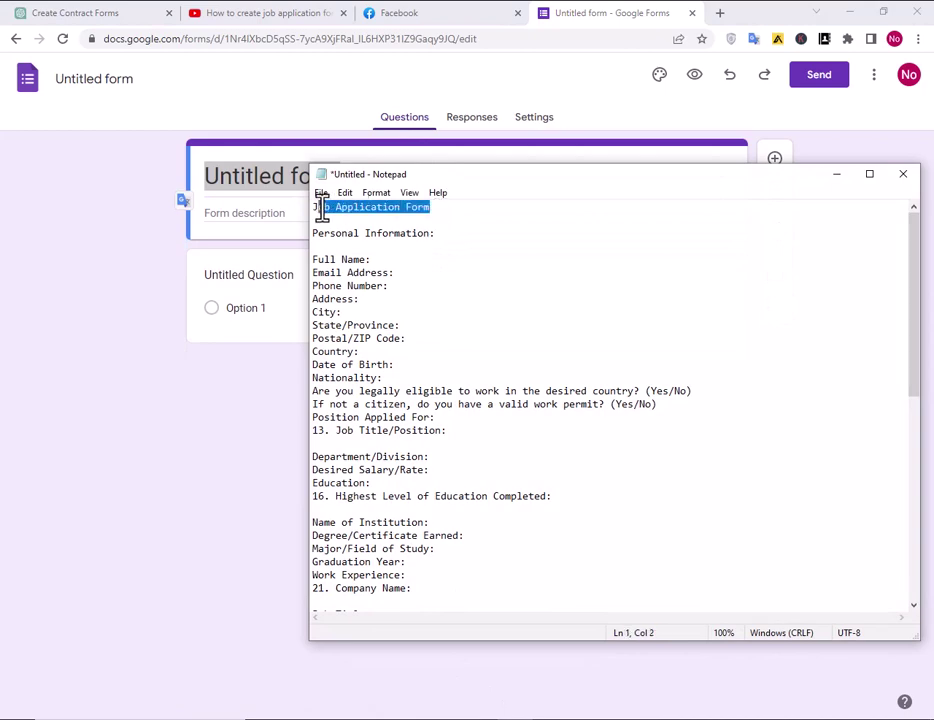
Replace the form's title with "Job Application Form" and make it bold.
{"action": "left_click", "coordinate": [125, 219]}
{"action": "left_click", "coordinate": [283, 183]}
{"action": "triple_click", "coordinate": [283, 183]}
{"action": "type", "text": "Job Application Form"}
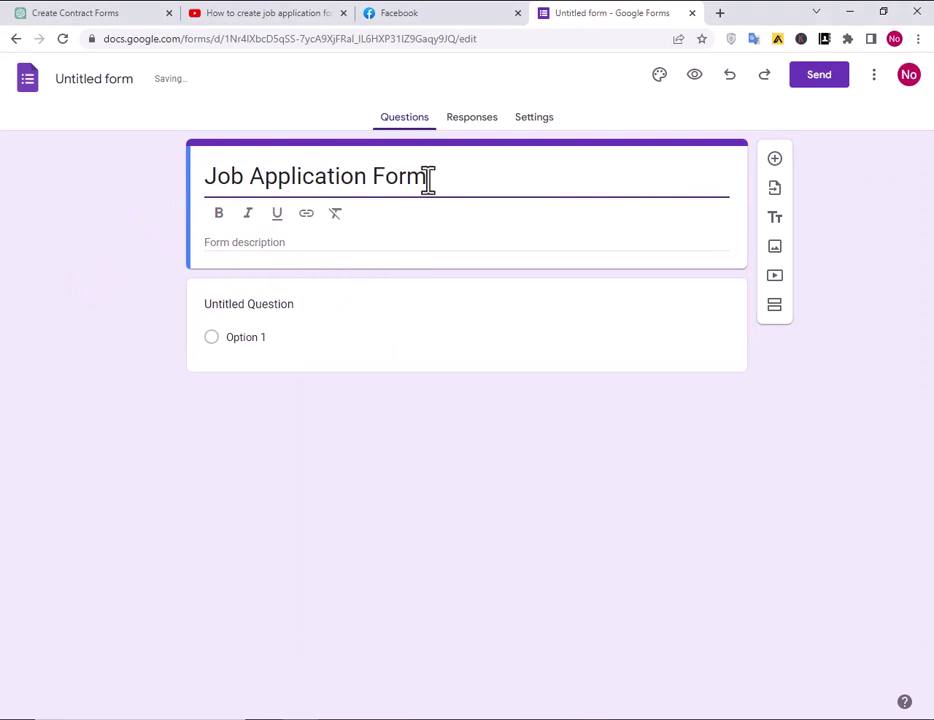
{"action": "left_click_drag", "start_coordinate": [427, 178], "coordinate": [179, 188]}
{"action": "left_click", "coordinate": [218, 213]}
{"action": "left_click", "coordinate": [502, 175]}
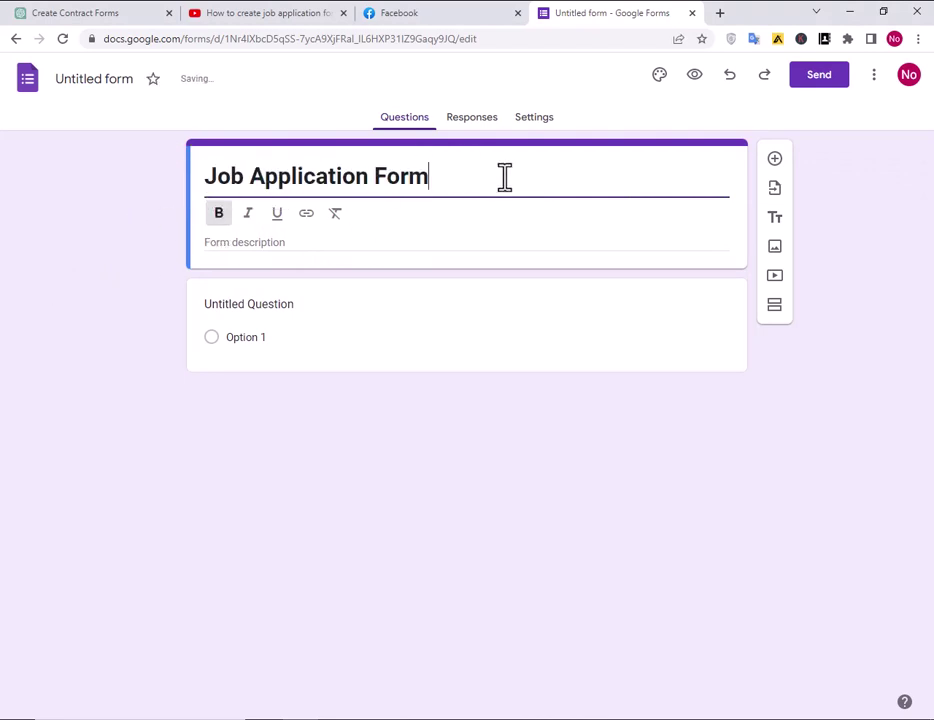
Set the header font of the form theme to Montserrat.
{"action": "left_click", "coordinate": [662, 84]}
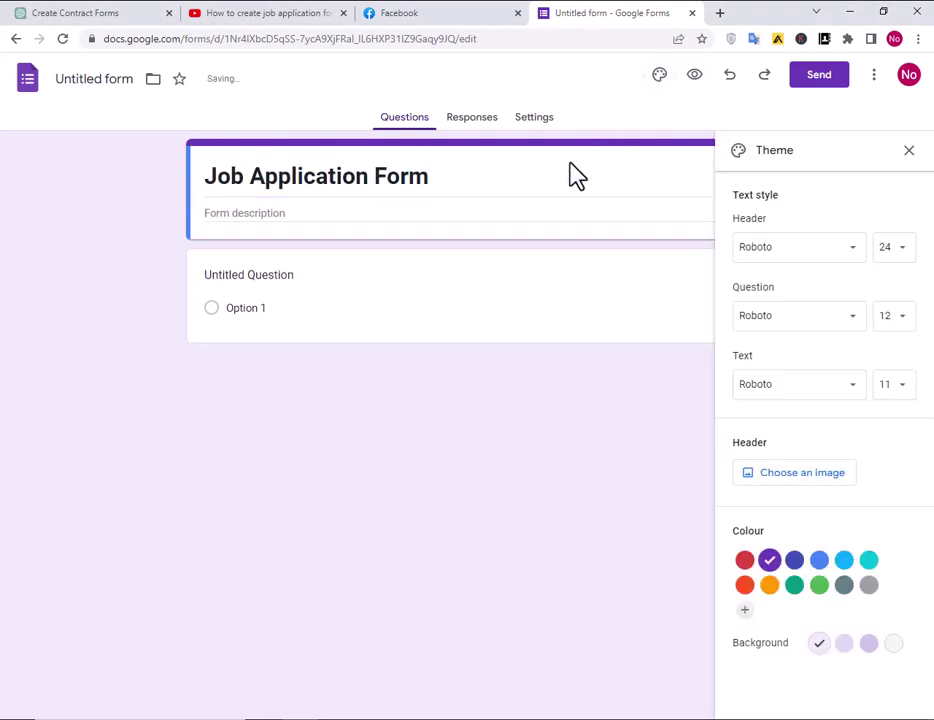
{"action": "left_click", "coordinate": [806, 250]}
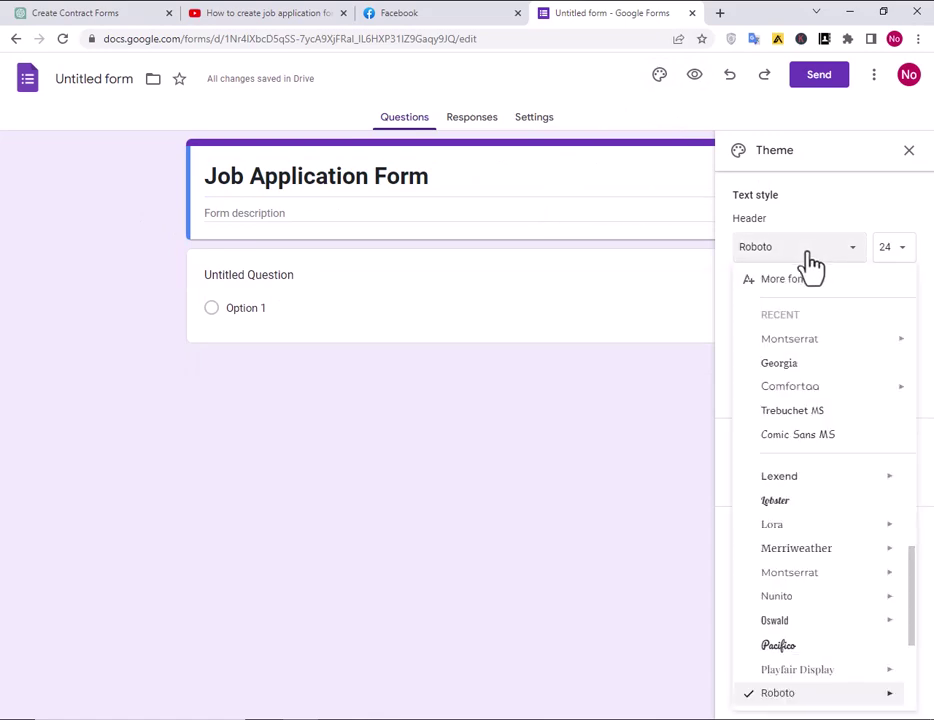
{"action": "left_click", "coordinate": [782, 340]}
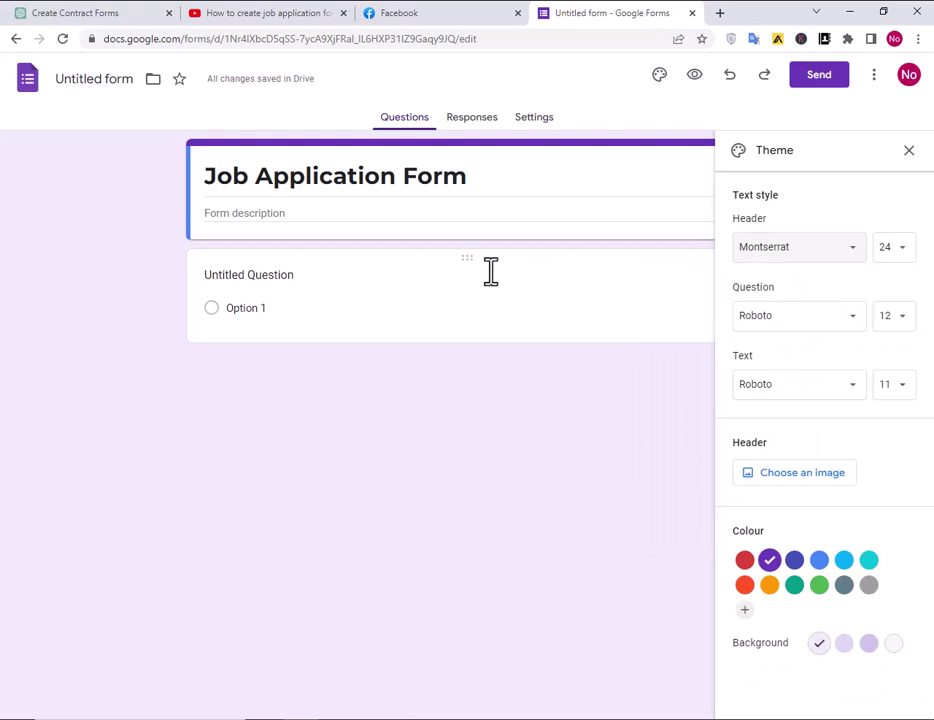
Enter the form description "Share your personal details please........." below the title.
{"action": "left_click", "coordinate": [382, 213]}
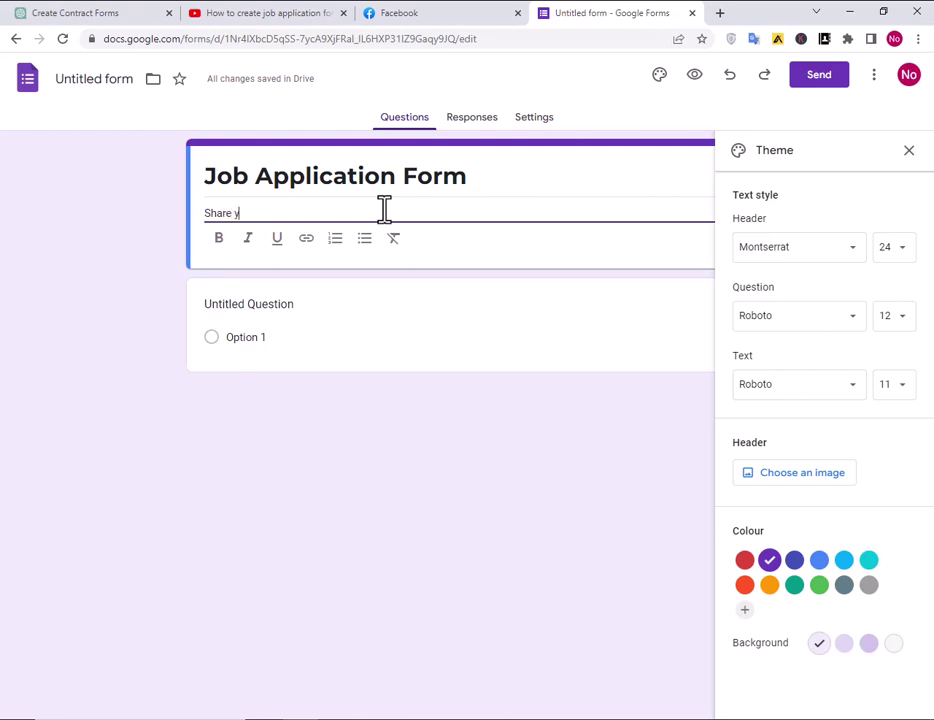
{"action": "type", "text": "Share your P"}
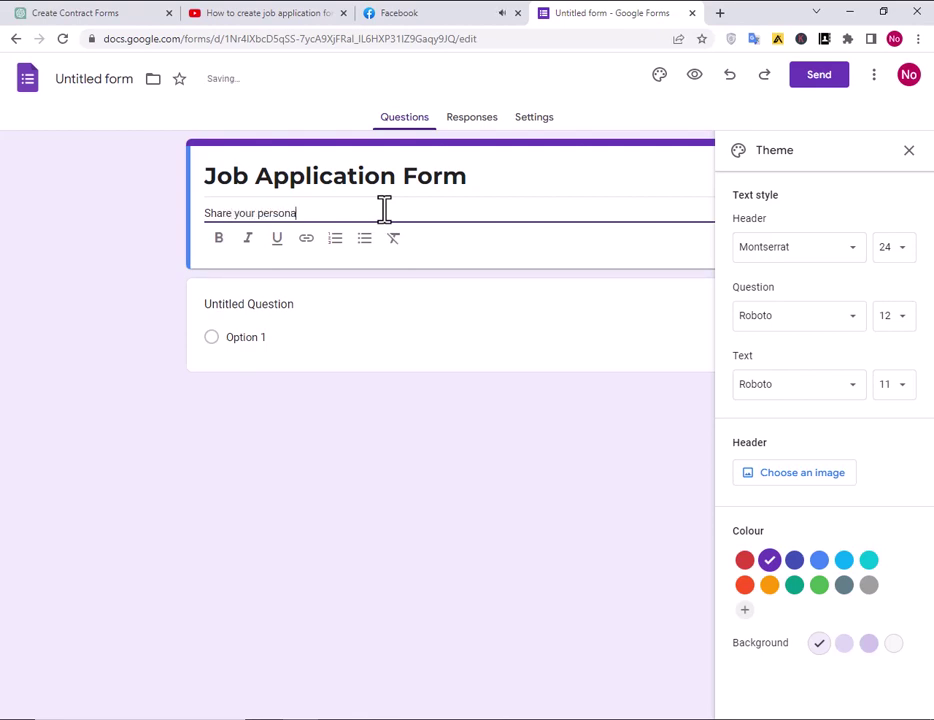
{"action": "type", "text": "ersonal details please........"}
{"action": "left_click", "coordinate": [247, 304]}
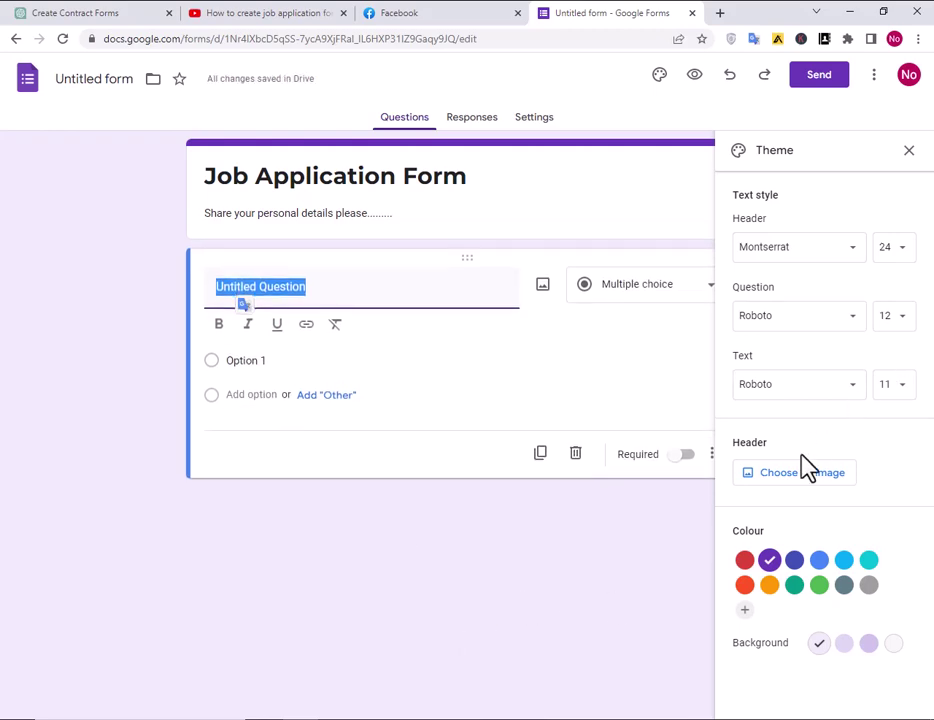
Try the light blue and blue theme colours, settling on green for the form.
{"action": "left_click", "coordinate": [846, 563]}
{"action": "left_click", "coordinate": [820, 562]}
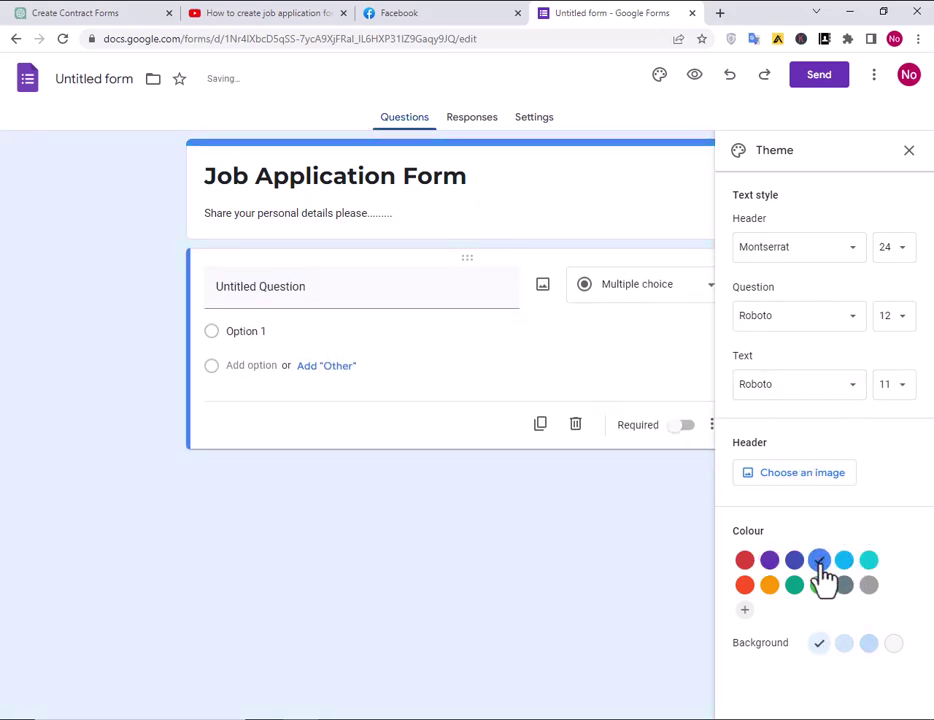
{"action": "left_click", "coordinate": [820, 587]}
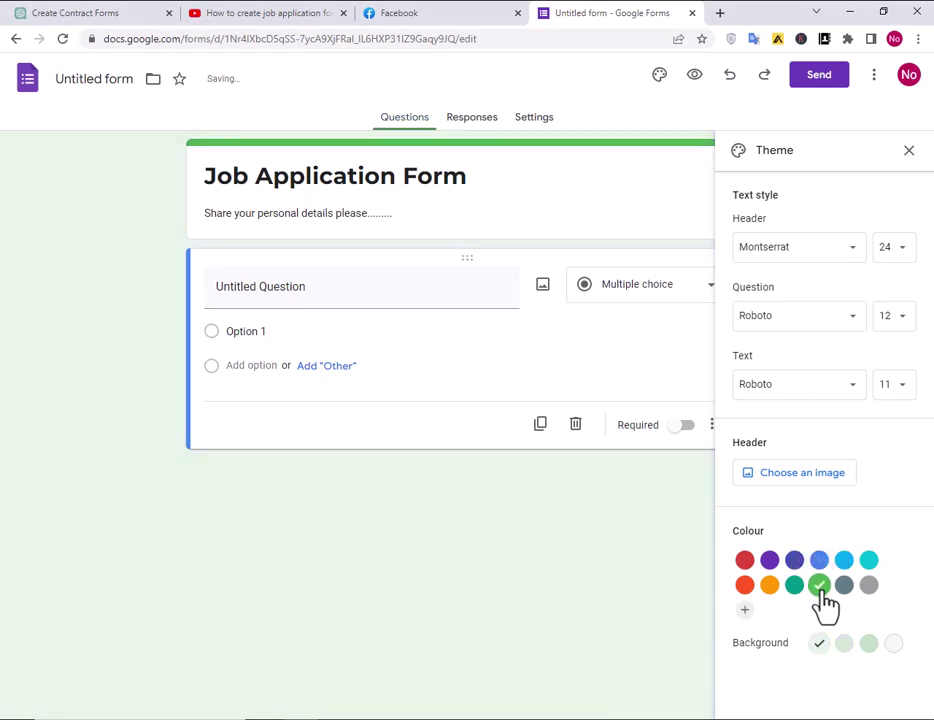
Insert the beige header image with red, pink and yellow lanterns from the Party themes and close the theme settings.
{"action": "left_click", "coordinate": [805, 480]}
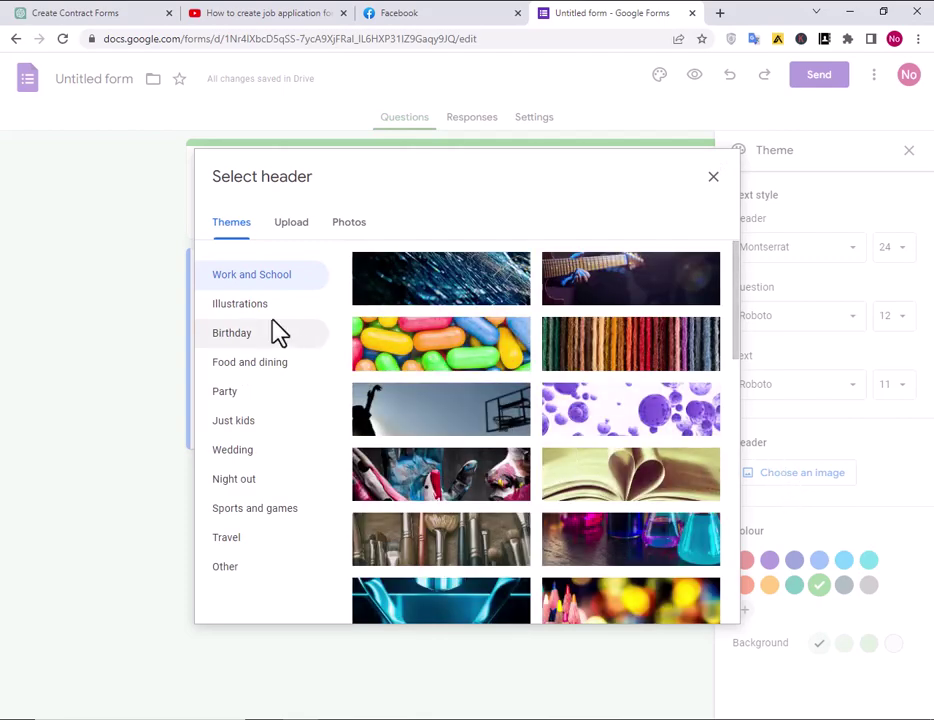
{"action": "left_click", "coordinate": [253, 391]}
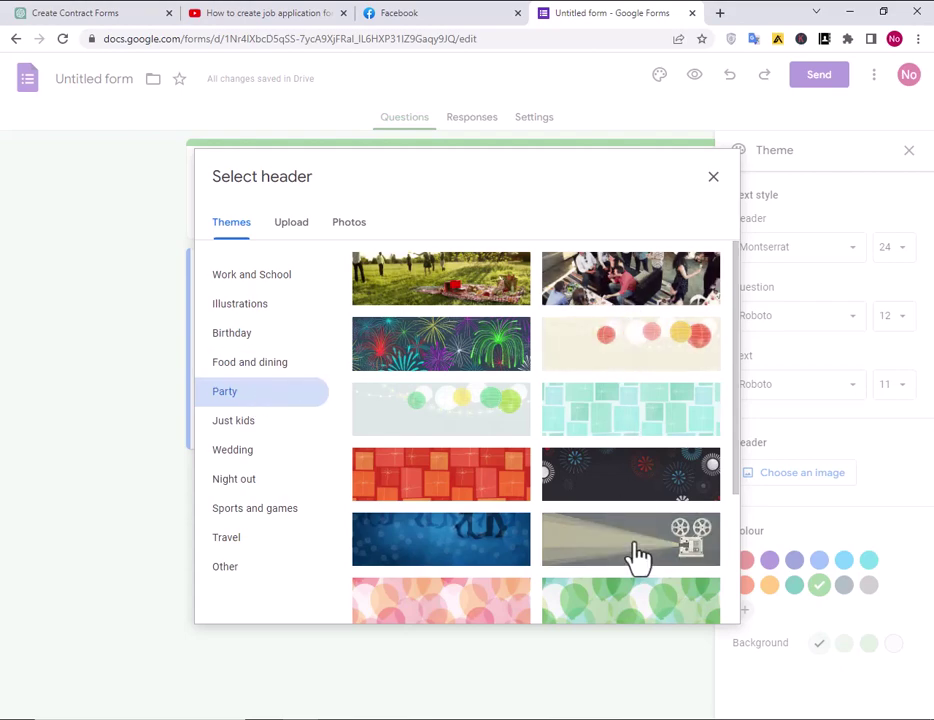
{"action": "scroll", "coordinate": [638, 550], "scroll_direction": "down", "scroll_amount": 1}
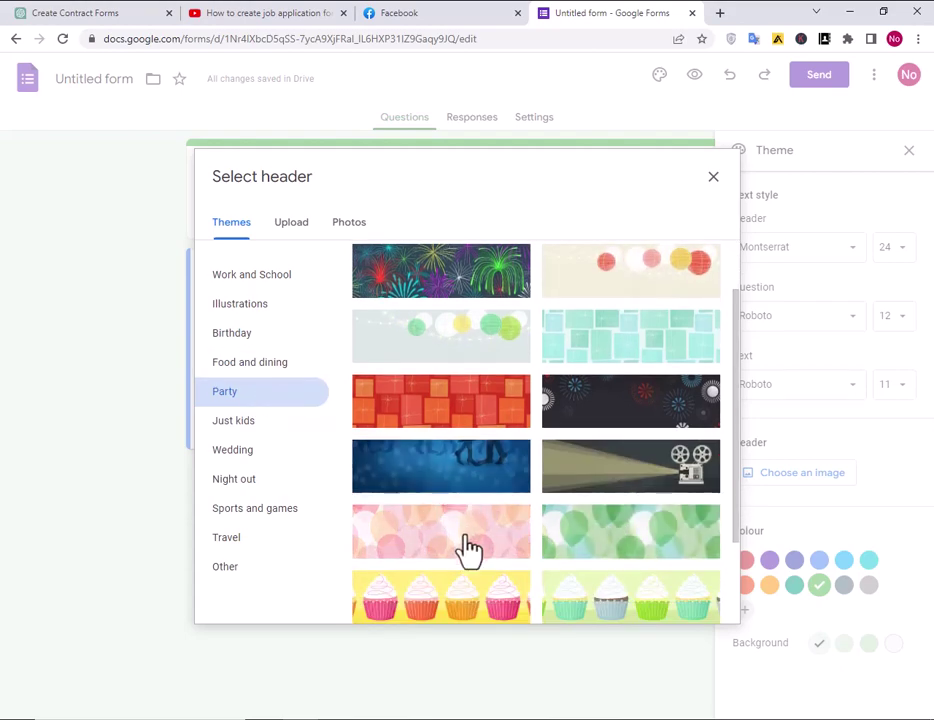
{"action": "scroll", "coordinate": [490, 547], "scroll_direction": "down", "scroll_amount": 2}
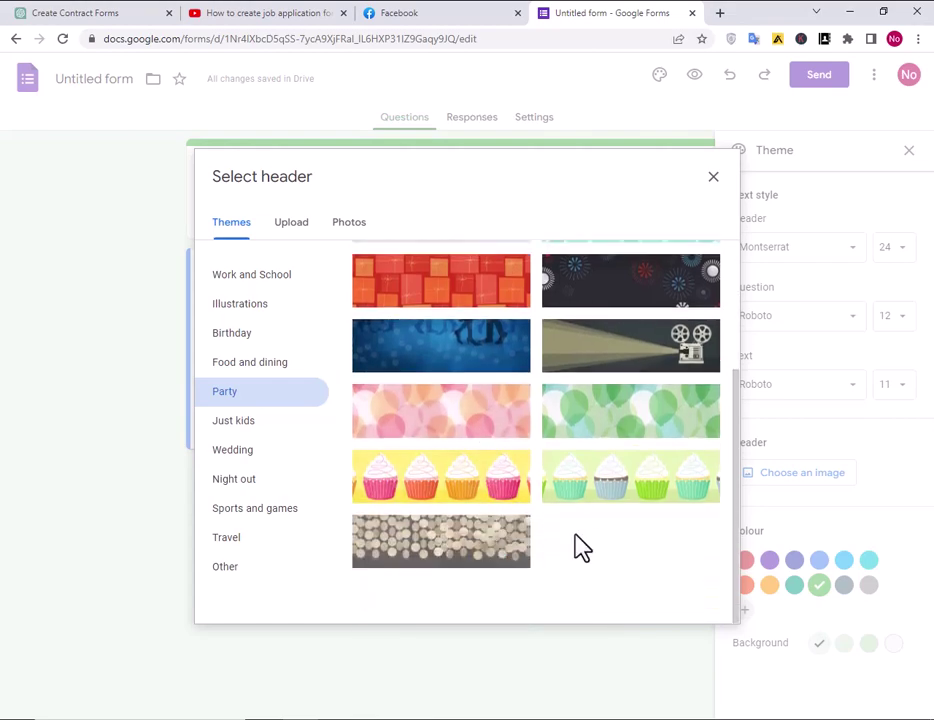
{"action": "scroll", "coordinate": [621, 507], "scroll_direction": "up", "scroll_amount": 3}
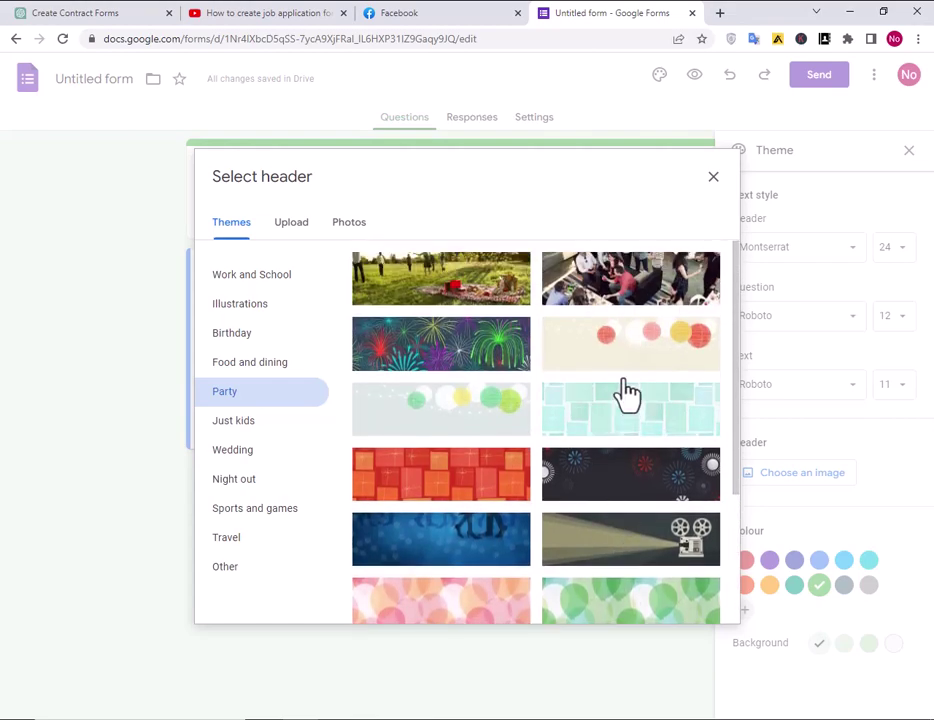
{"action": "left_click", "coordinate": [637, 352]}
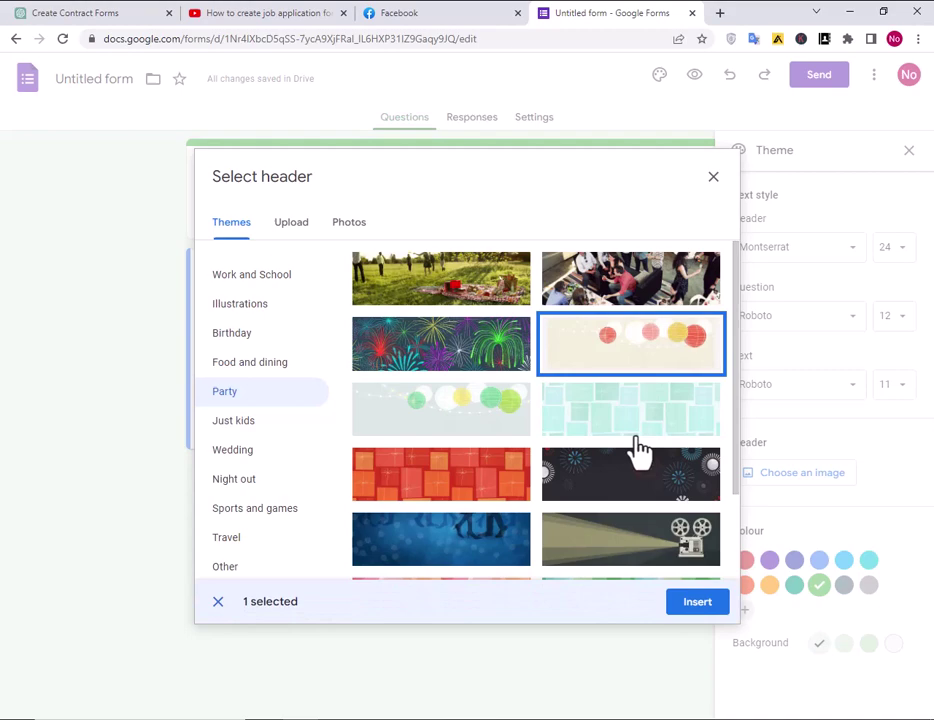
{"action": "left_click", "coordinate": [695, 601]}
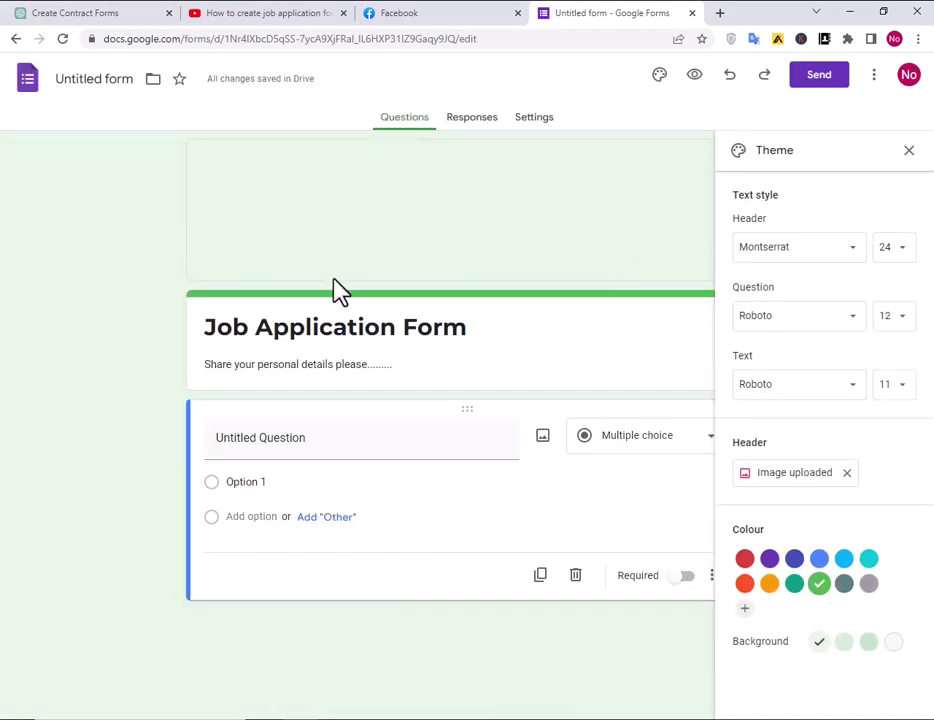
{"action": "left_click", "coordinate": [908, 150]}
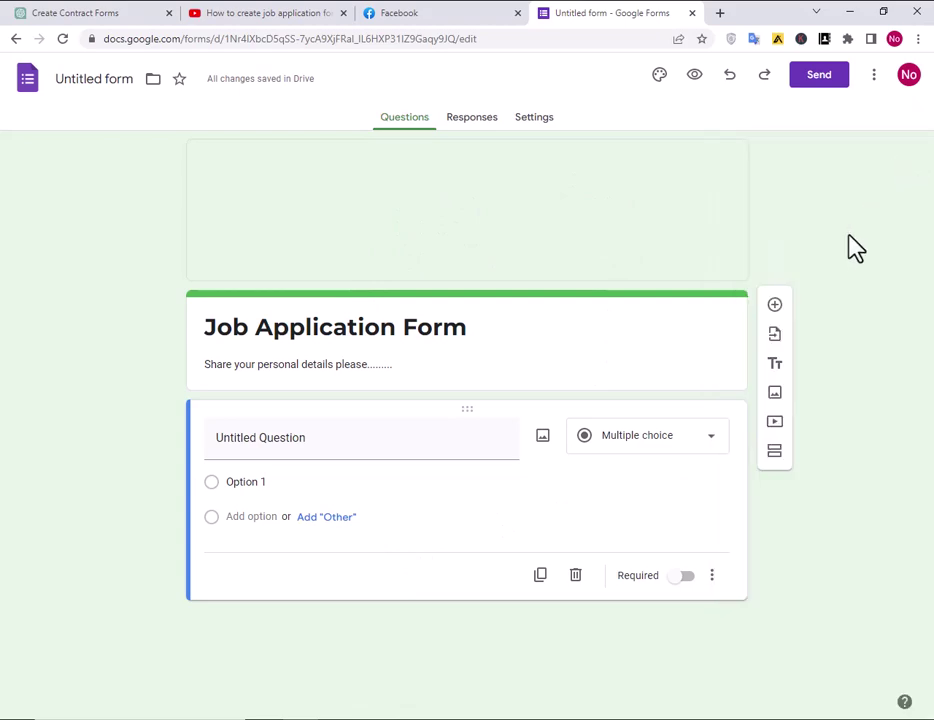
Copy "Full Name:" from the Notepad list into the untitled question's title and remove the colon.
{"action": "key", "text": "alt+Tab"}
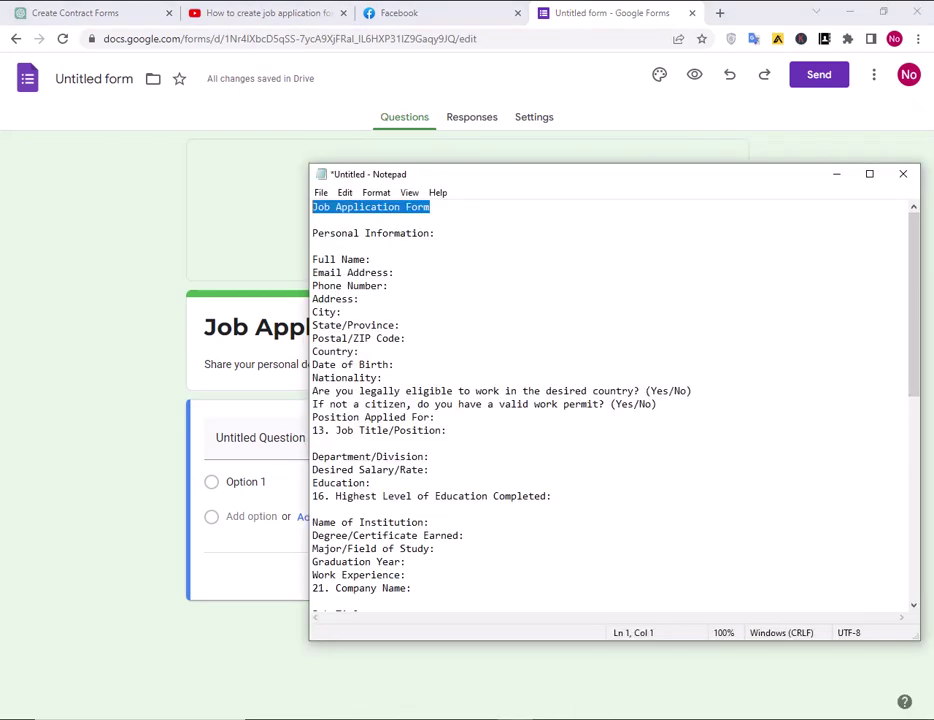
{"action": "left_click_drag", "start_coordinate": [391, 257], "coordinate": [317, 259]}
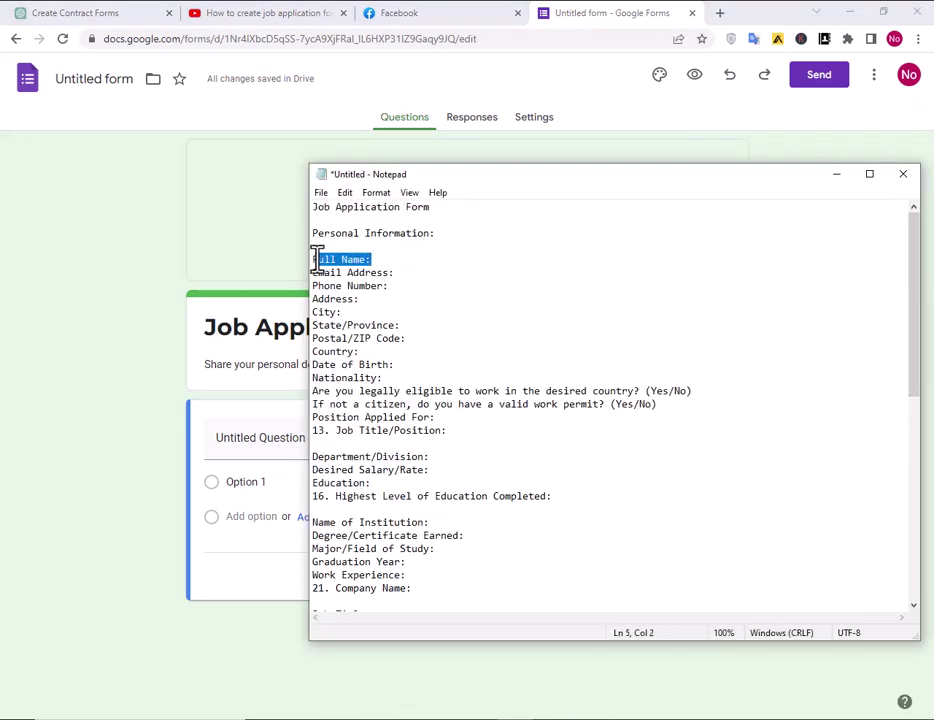
{"action": "left_click", "coordinate": [83, 382]}
{"action": "left_click", "coordinate": [338, 440]}
{"action": "type", "text": "Full Name:"}
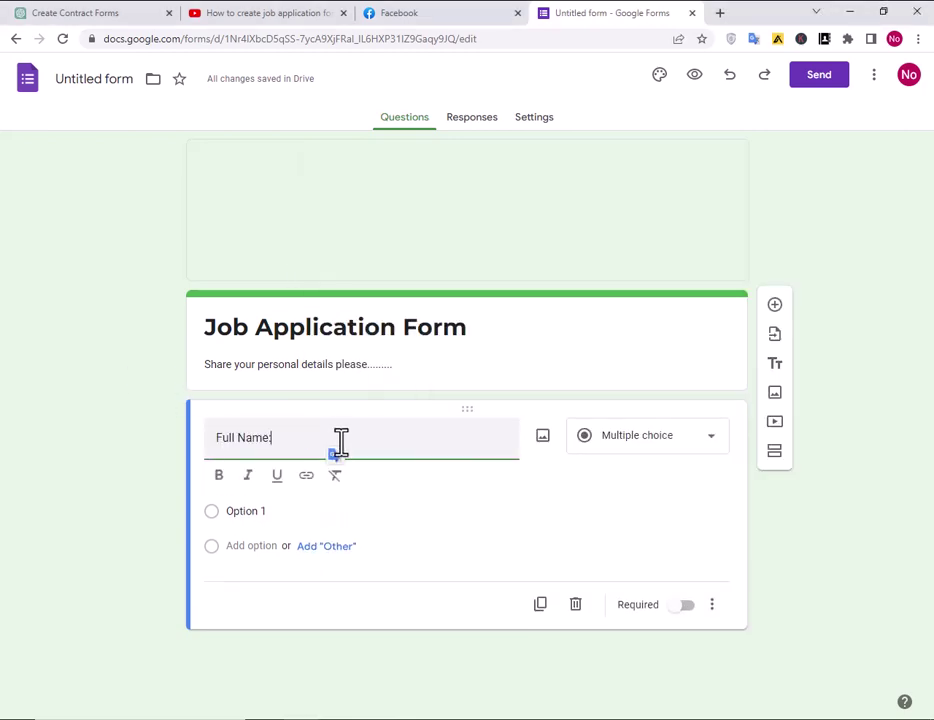
{"action": "key", "text": "BackSpace"}
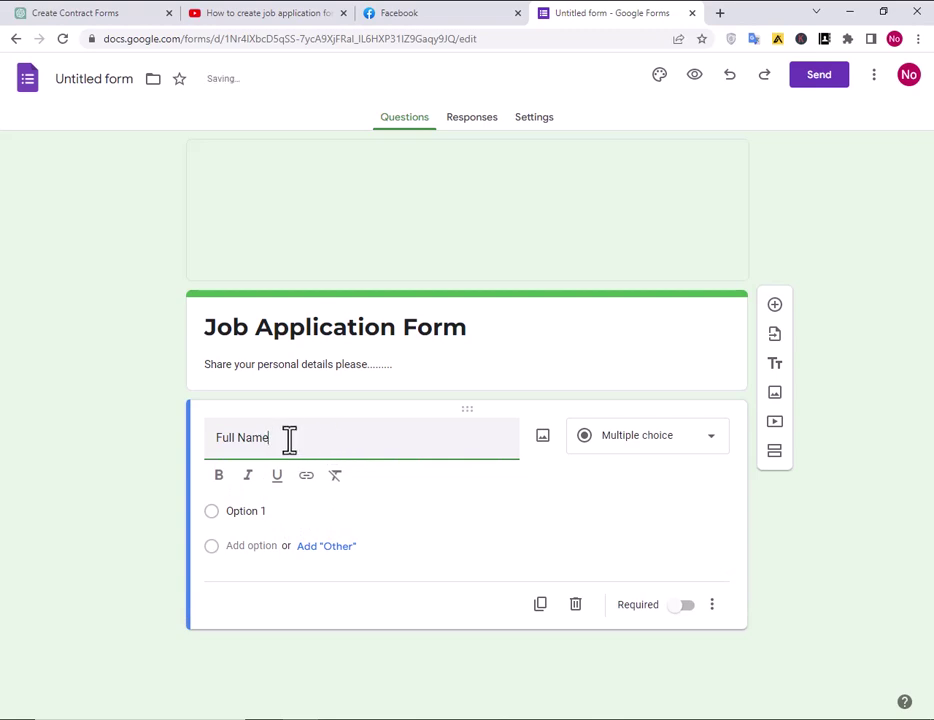
Make the "Full Name" question title bold and change its answer type to Short answer.
{"action": "left_click_drag", "start_coordinate": [289, 440], "coordinate": [204, 444]}
{"action": "left_click", "coordinate": [219, 475]}
{"action": "left_click", "coordinate": [318, 427]}
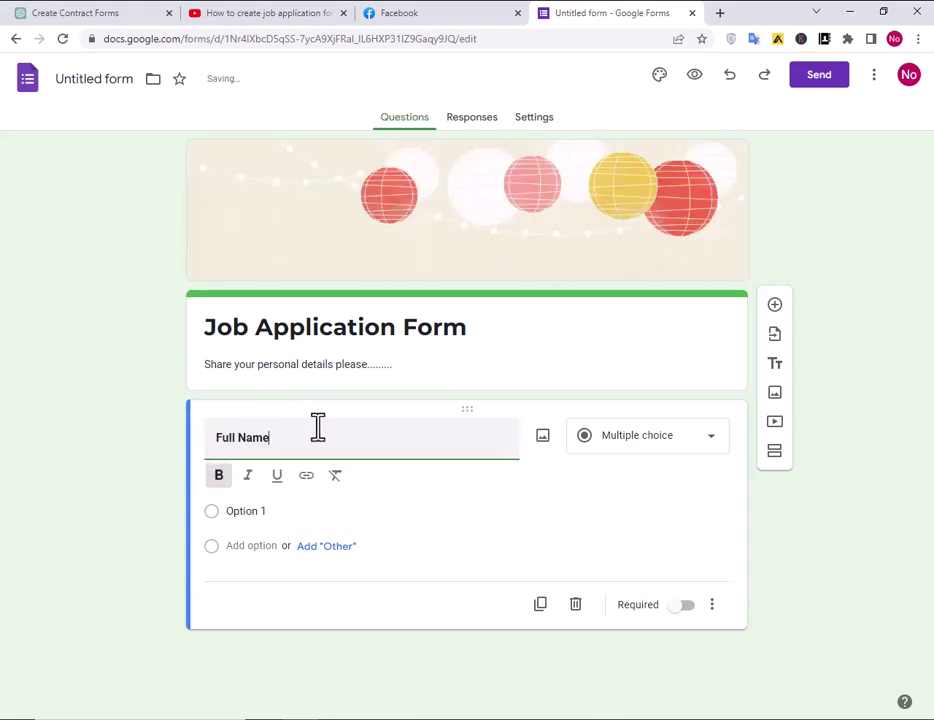
{"action": "left_click", "coordinate": [622, 436]}
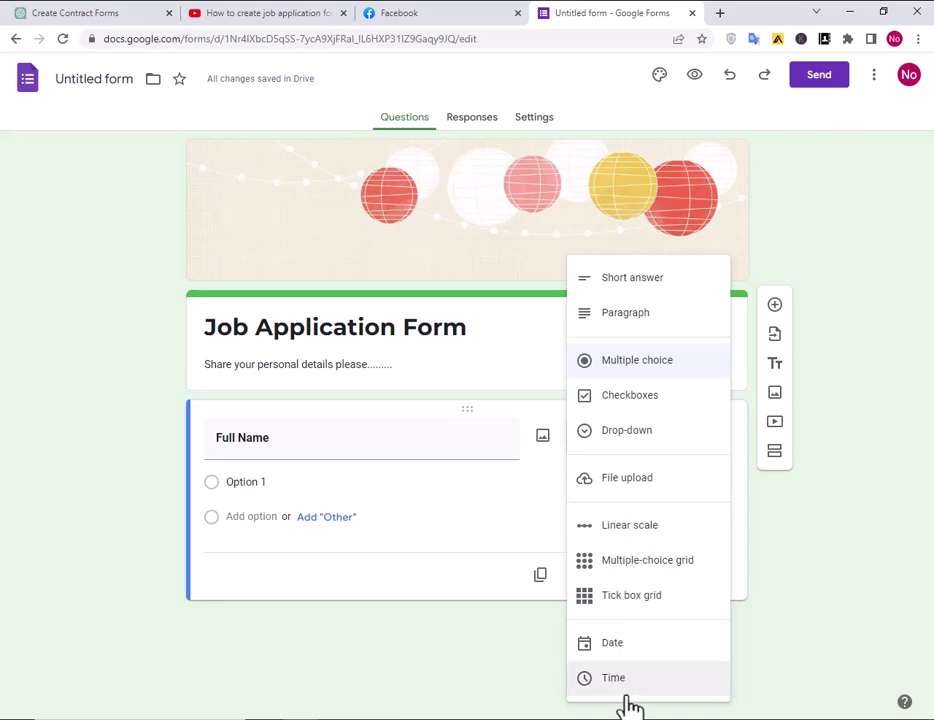
{"action": "left_click", "coordinate": [680, 284]}
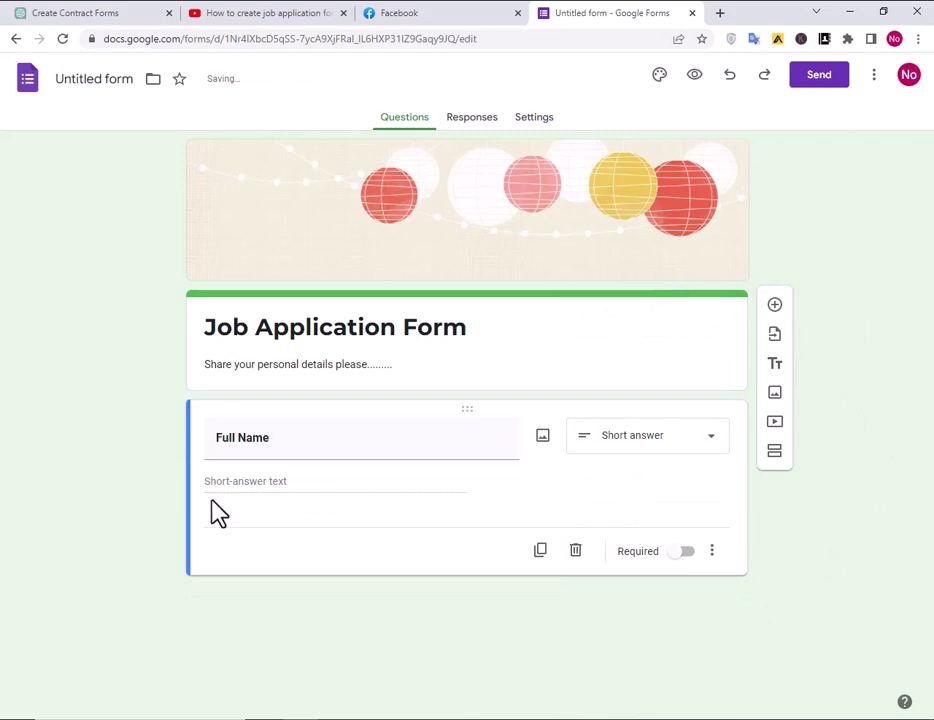
Add a question below Full Name titled "Email Address", copied from the Notepad list, and make its title bold.
{"action": "left_click", "coordinate": [774, 304]}
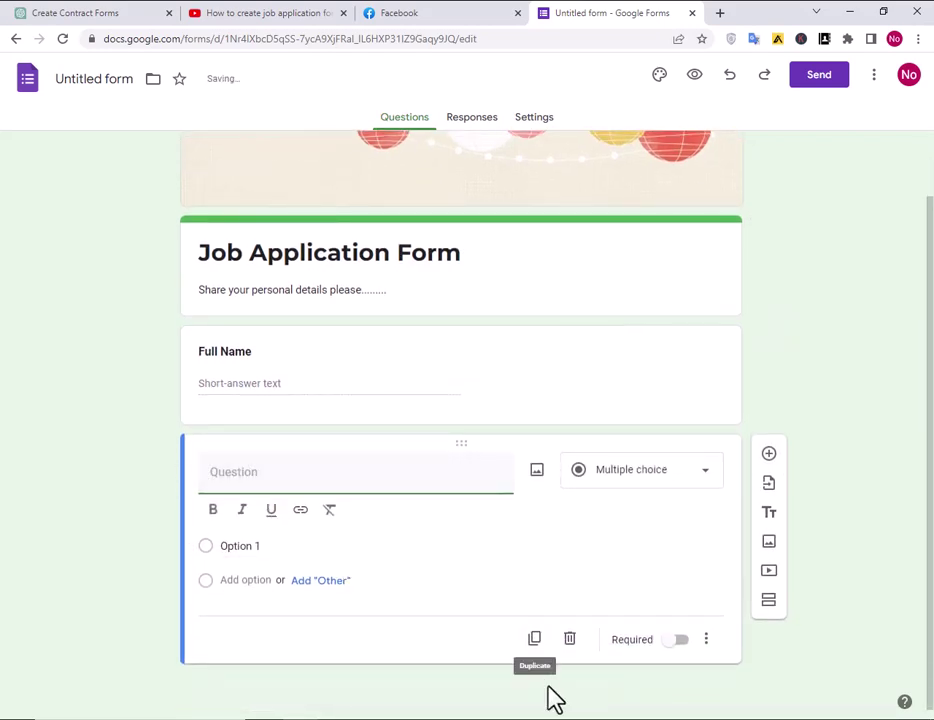
{"action": "key", "text": "alt+Tab"}
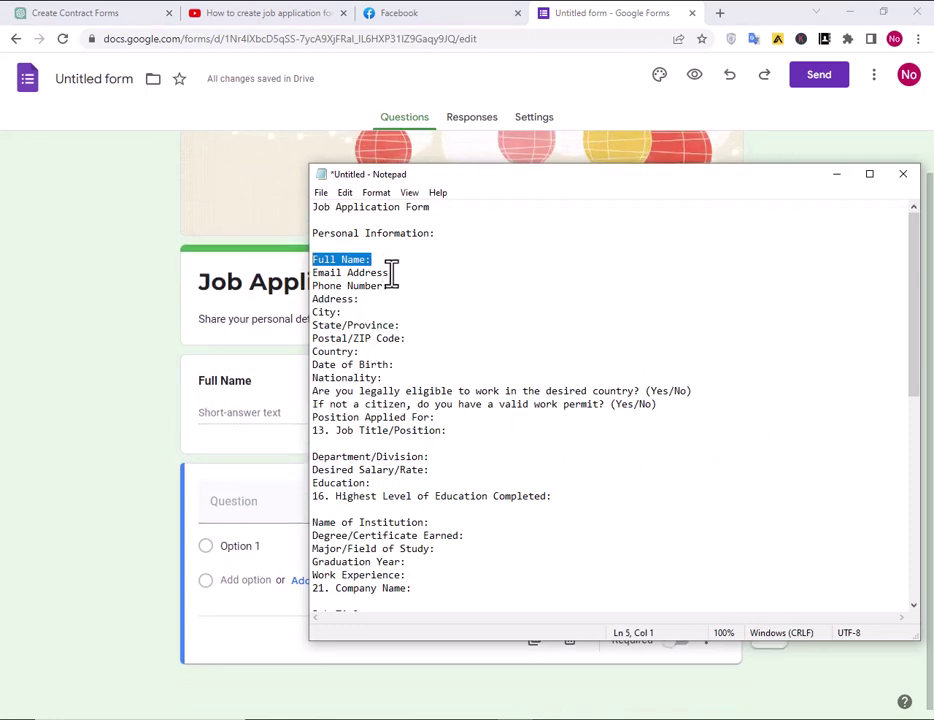
{"action": "left_click_drag", "start_coordinate": [390, 272], "coordinate": [300, 277]}
{"action": "key", "text": "ctrl+c"}
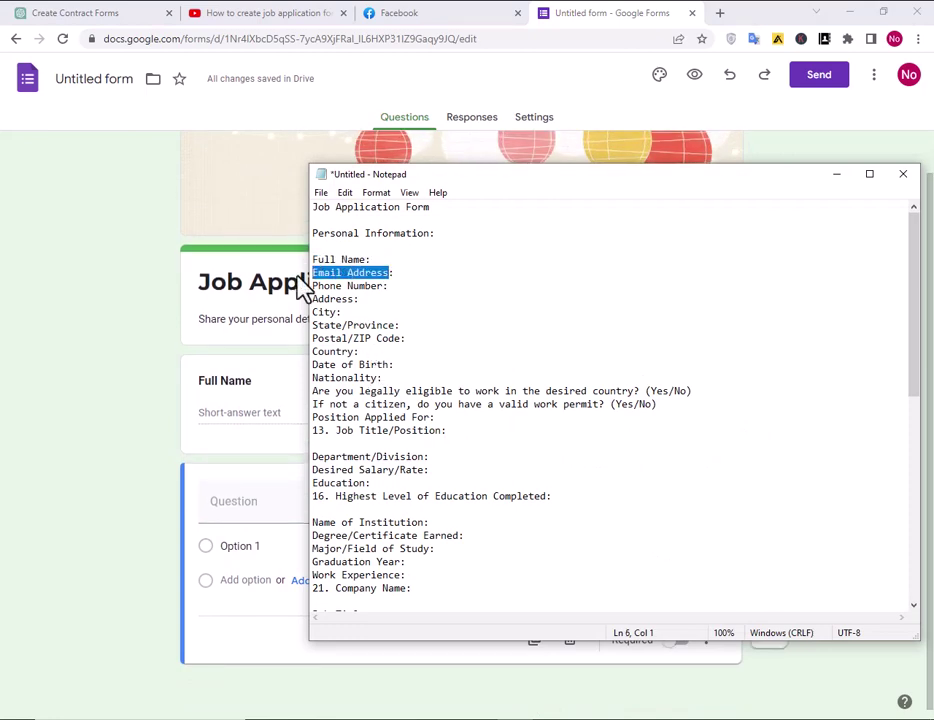
{"action": "left_click", "coordinate": [148, 466]}
{"action": "left_click", "coordinate": [286, 505]}
{"action": "key", "text": "ctrl+v"}
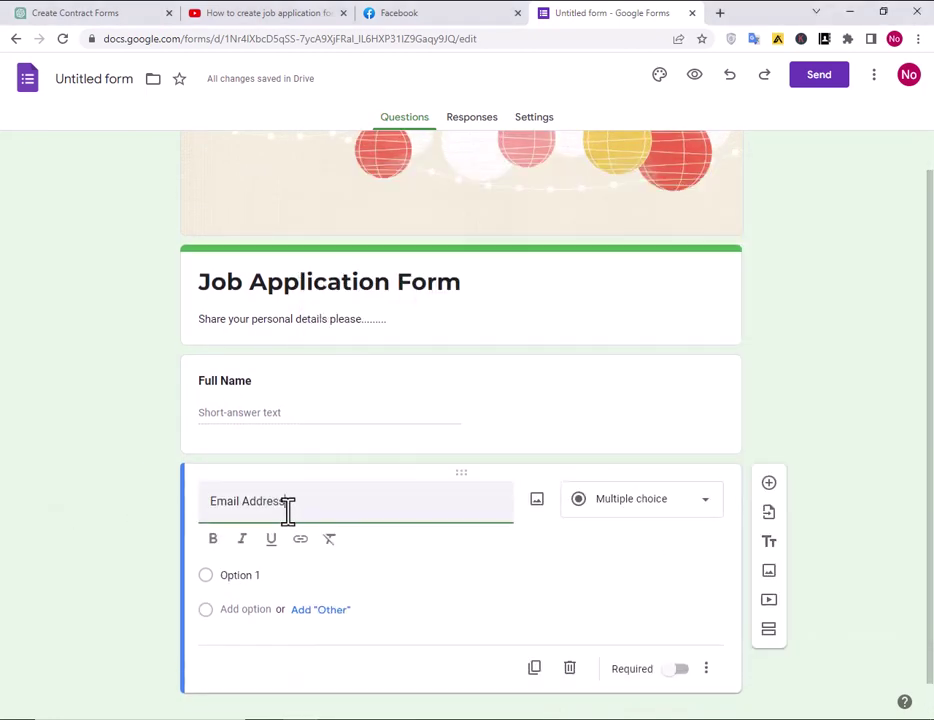
{"action": "left_click_drag", "start_coordinate": [294, 505], "coordinate": [207, 503]}
{"action": "left_click", "coordinate": [213, 539]}
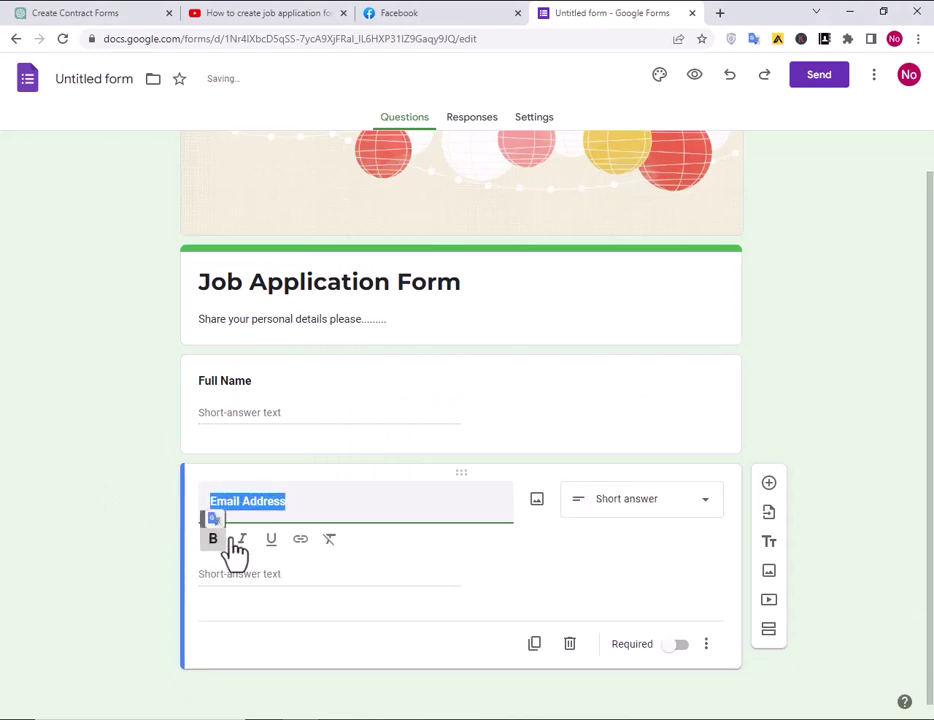
Add a question below Email Address titled "Phone Number", copied from the Notepad list, and make its title bold.
{"action": "left_click", "coordinate": [769, 483]}
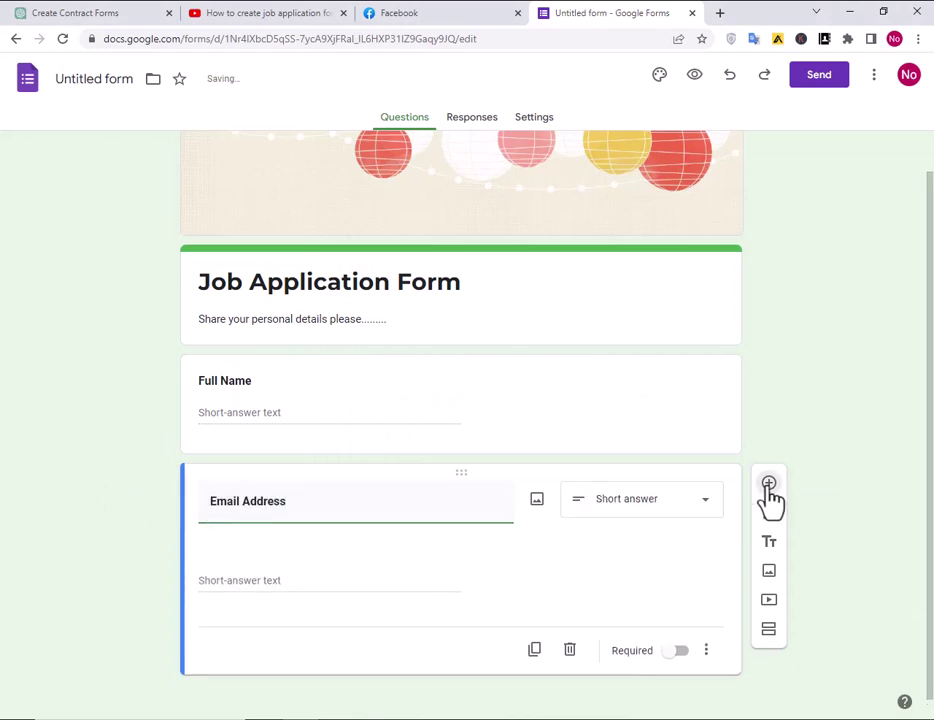
{"action": "key", "text": "alt+Tab"}
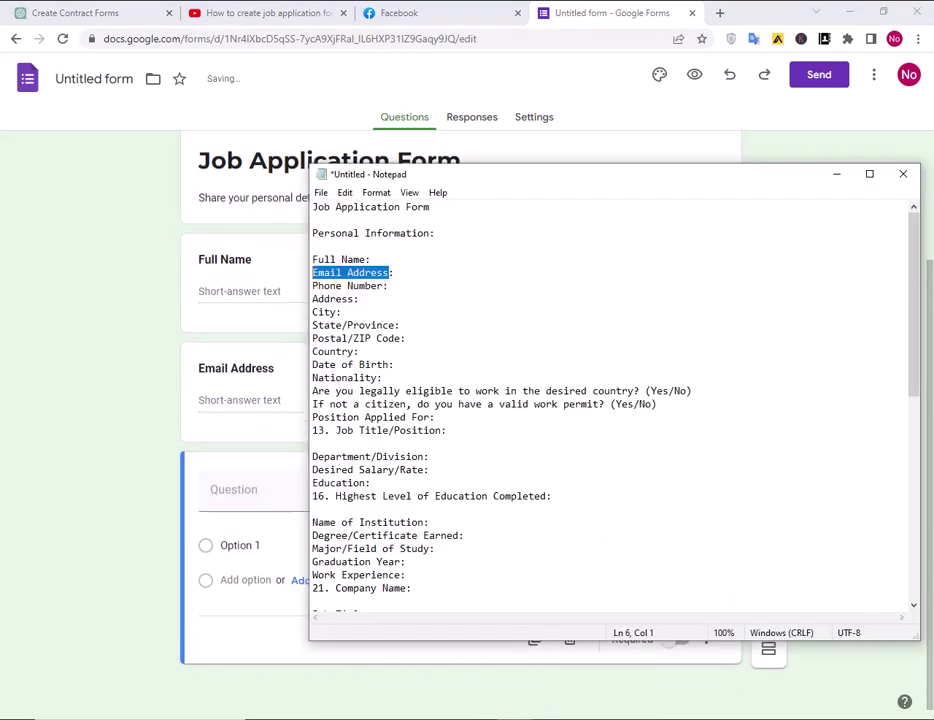
{"action": "left_click_drag", "start_coordinate": [384, 286], "coordinate": [313, 286]}
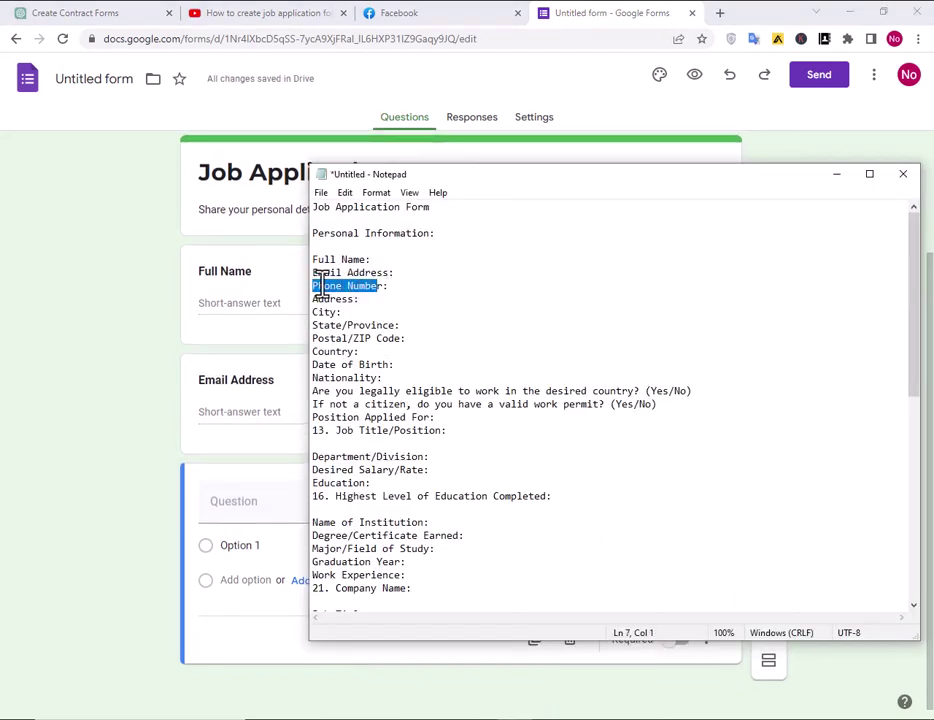
{"action": "left_click_drag", "start_coordinate": [384, 286], "coordinate": [313, 287]}
{"action": "key", "text": "alt+Tab"}
{"action": "left_click", "coordinate": [261, 512]}
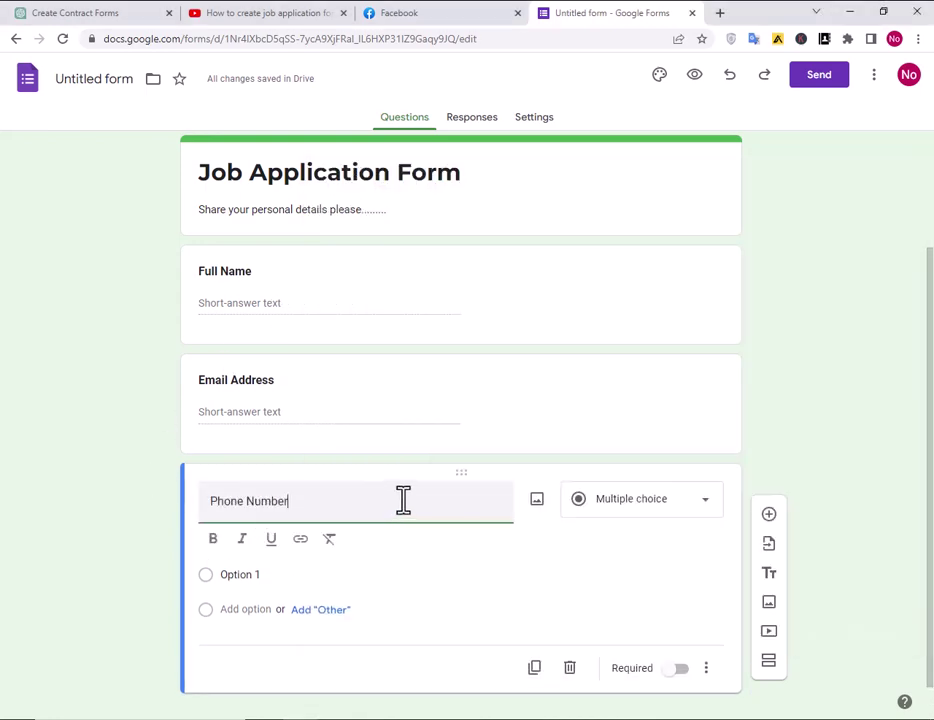
{"action": "triple_click", "coordinate": [231, 508]}
{"action": "left_click", "coordinate": [213, 538]}
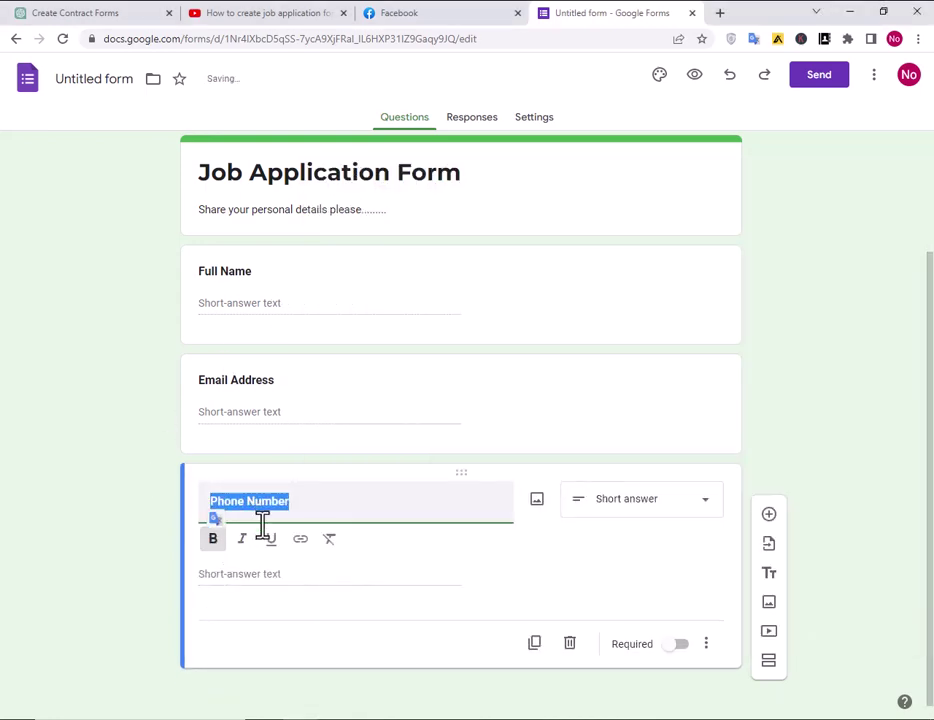
Add a question below Phone Number titled "Address", copied from the Notepad list, and make its title bold.
{"action": "left_click", "coordinate": [390, 511]}
{"action": "left_click", "coordinate": [763, 518]}
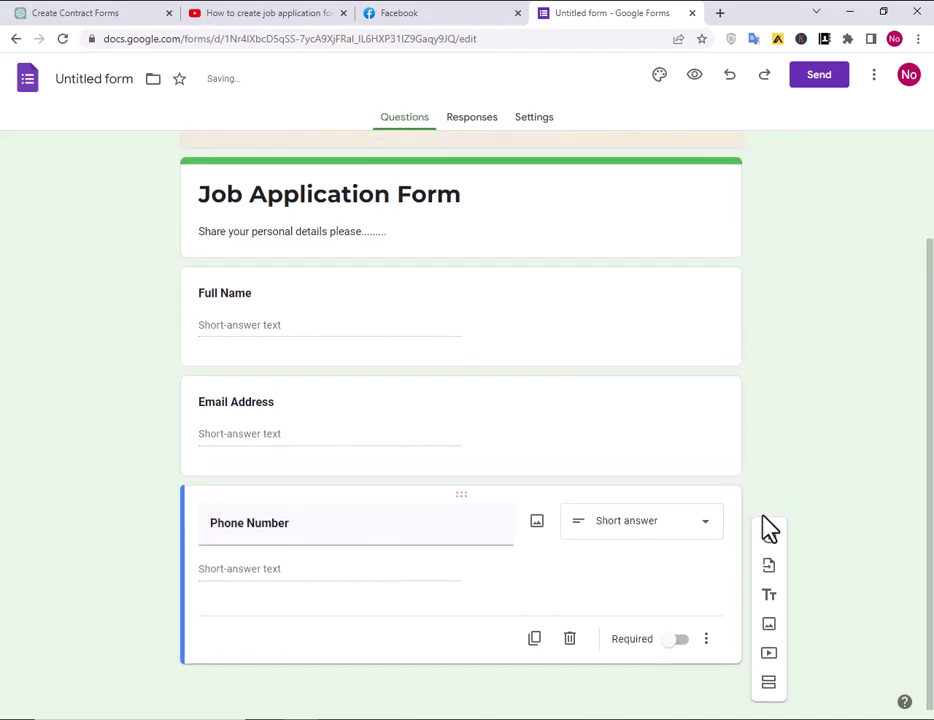
{"action": "left_click", "coordinate": [769, 536]}
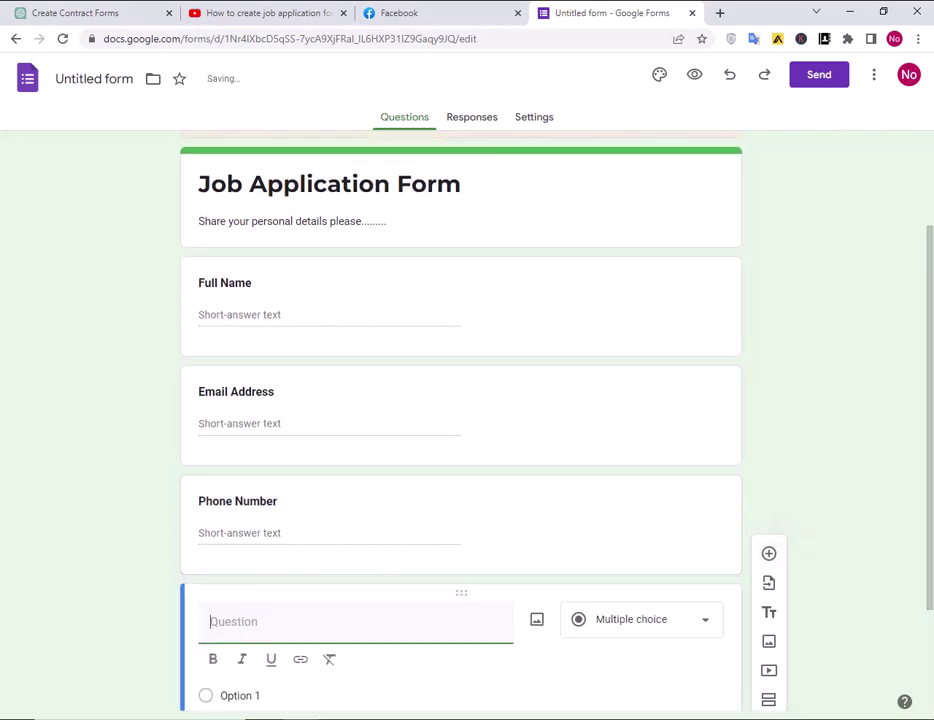
{"action": "key", "text": "alt+Tab"}
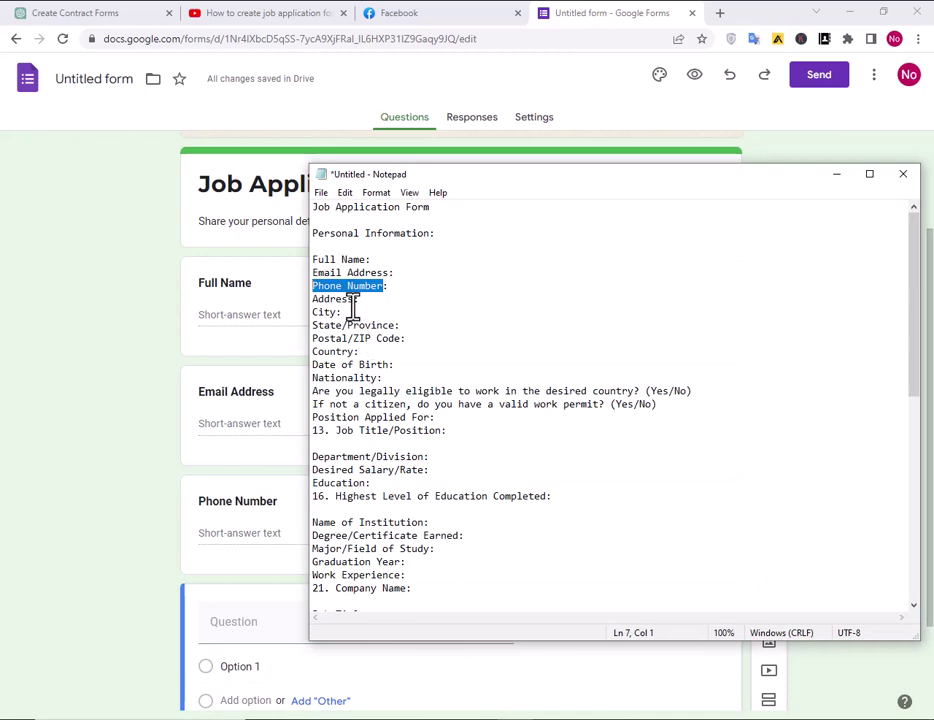
{"action": "left_click_drag", "start_coordinate": [355, 299], "coordinate": [282, 300]}
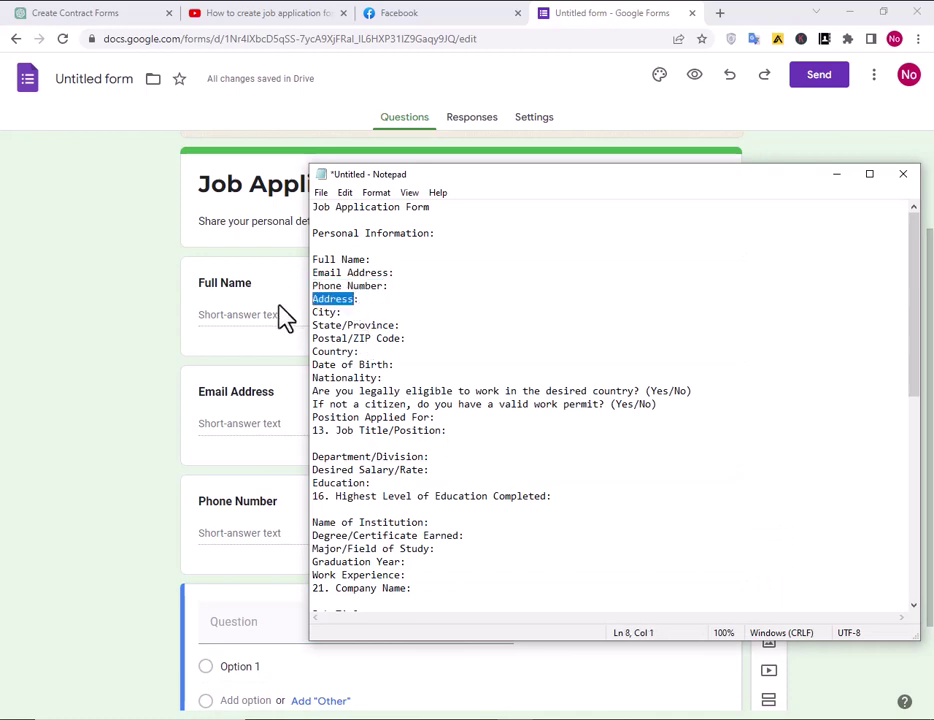
{"action": "left_click", "coordinate": [161, 540]}
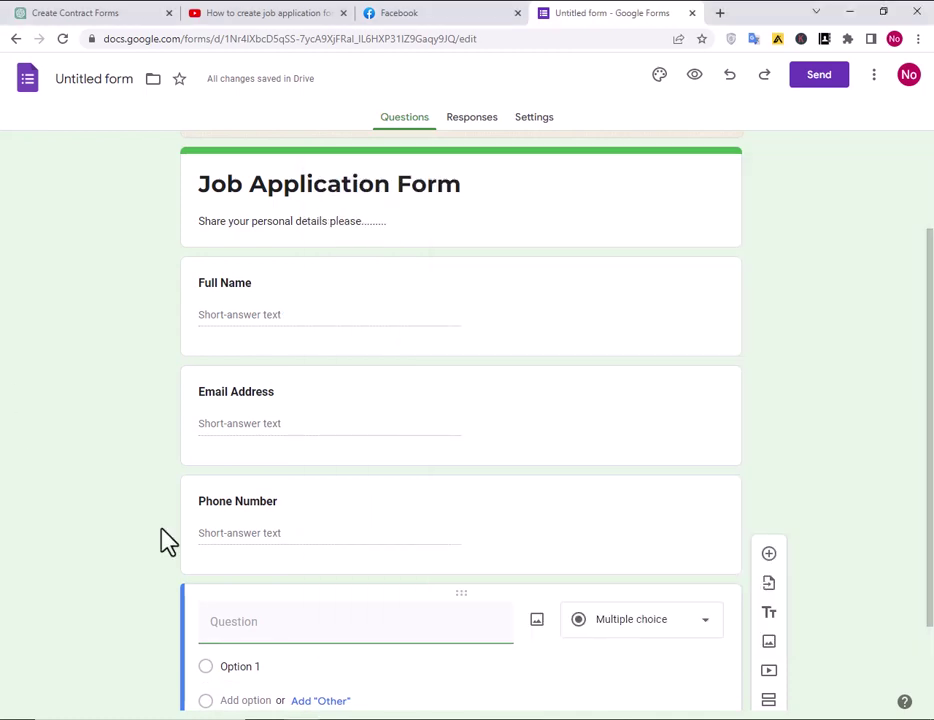
{"action": "scroll", "coordinate": [265, 570], "scroll_direction": "down", "scroll_amount": 2}
{"action": "left_click", "coordinate": [269, 508]}
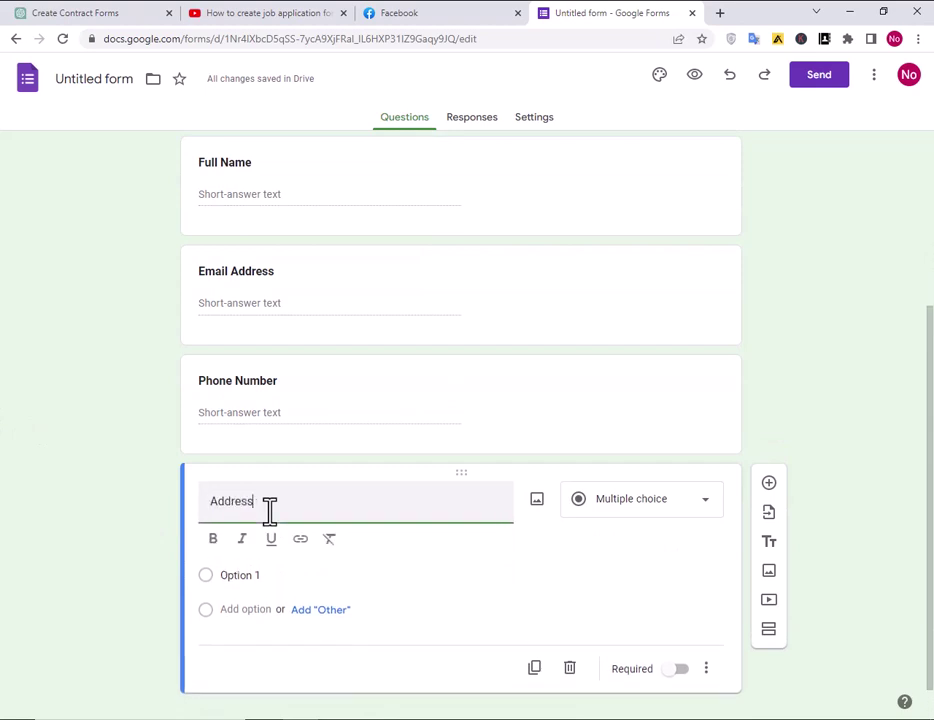
{"action": "left_click_drag", "start_coordinate": [269, 508], "coordinate": [194, 513]}
{"action": "left_click", "coordinate": [213, 539]}
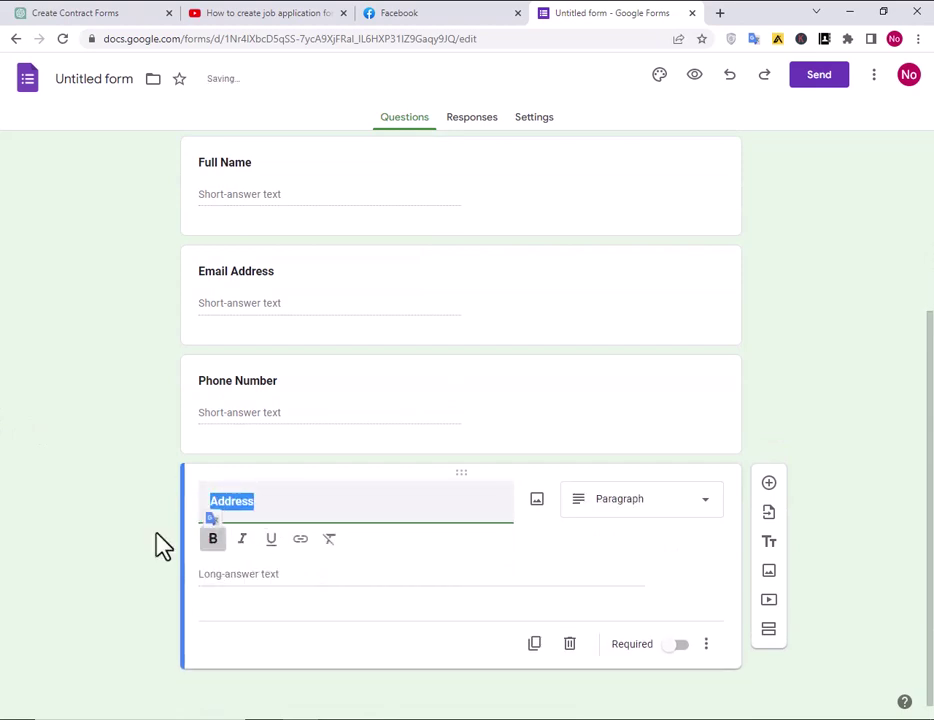
Add a question below Address and title it "City", cutting the word from the Notepad list after deleting its colon.
{"action": "left_click", "coordinate": [768, 483]}
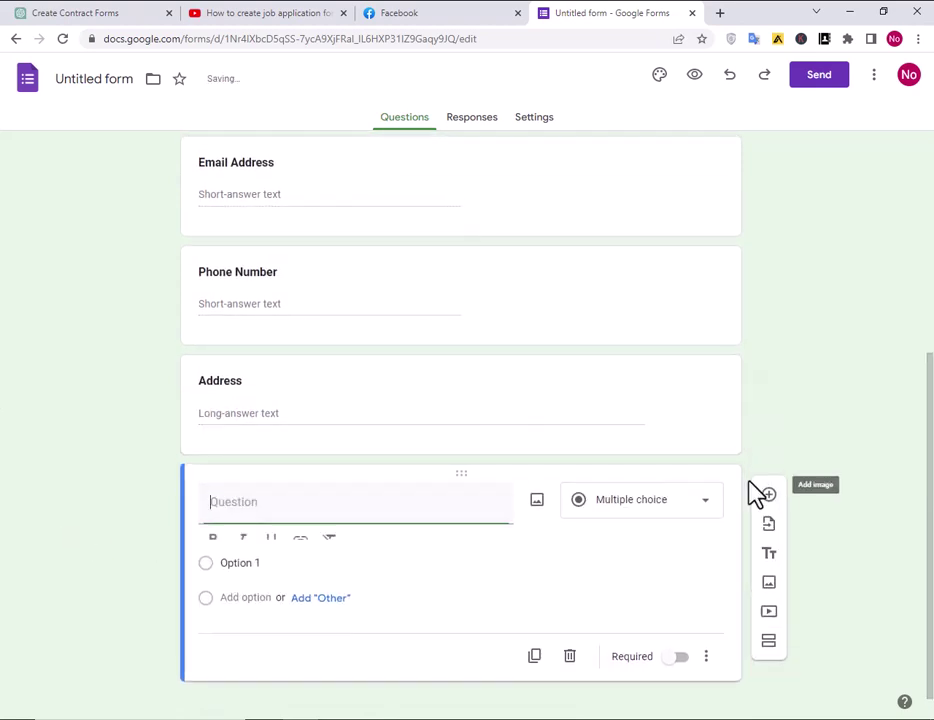
{"action": "scroll", "coordinate": [469, 605], "scroll_direction": "down", "scroll_amount": 1}
{"action": "key", "text": "alt+Tab"}
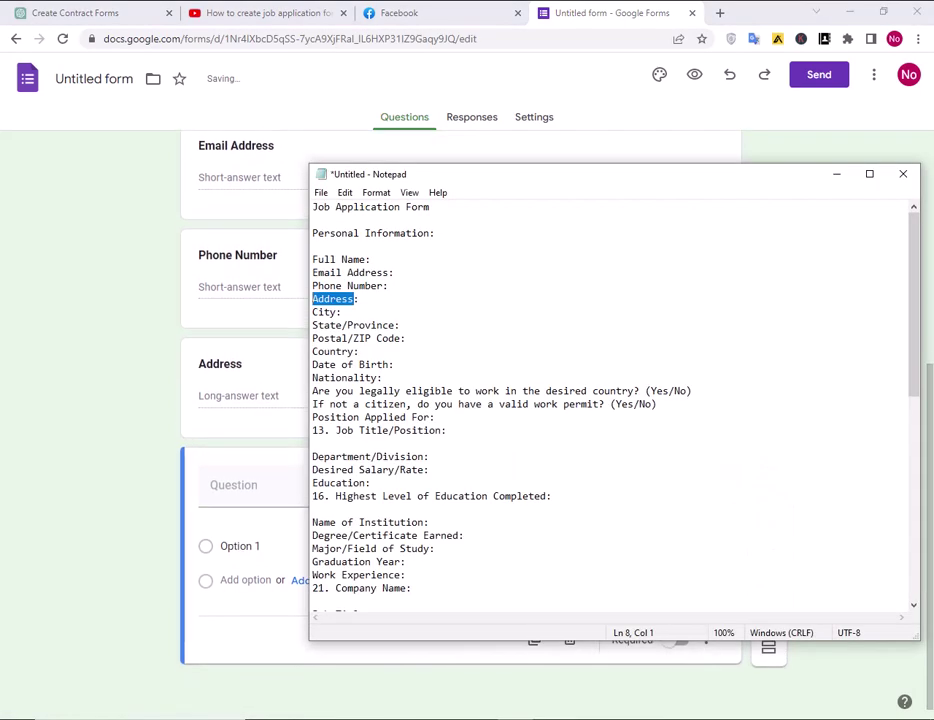
{"action": "left_click_drag", "start_coordinate": [336, 312], "coordinate": [298, 320]}
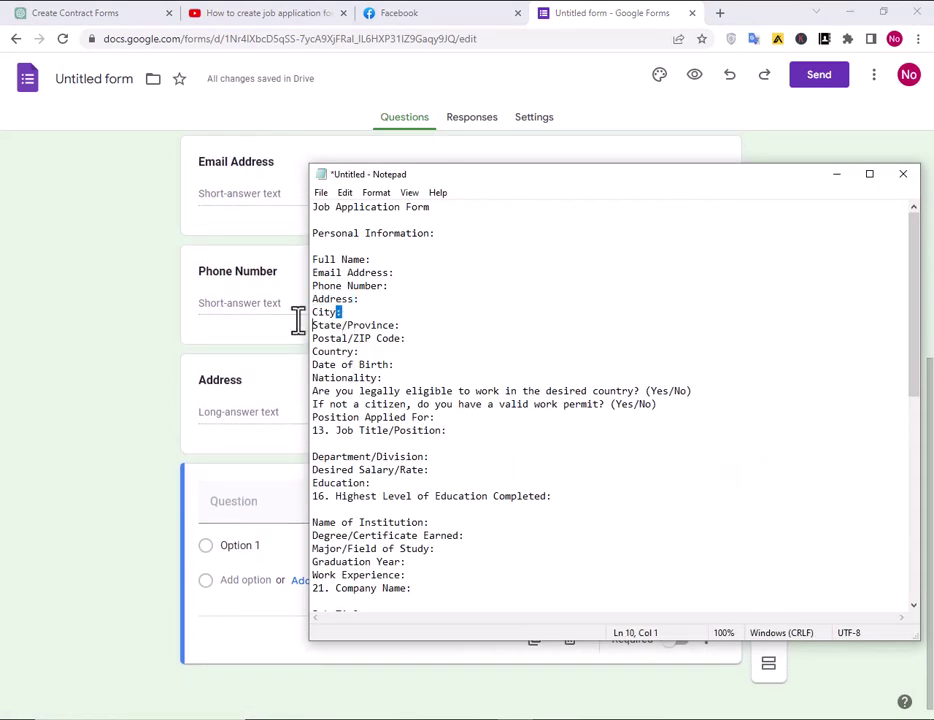
{"action": "key", "text": "BackSpace"}
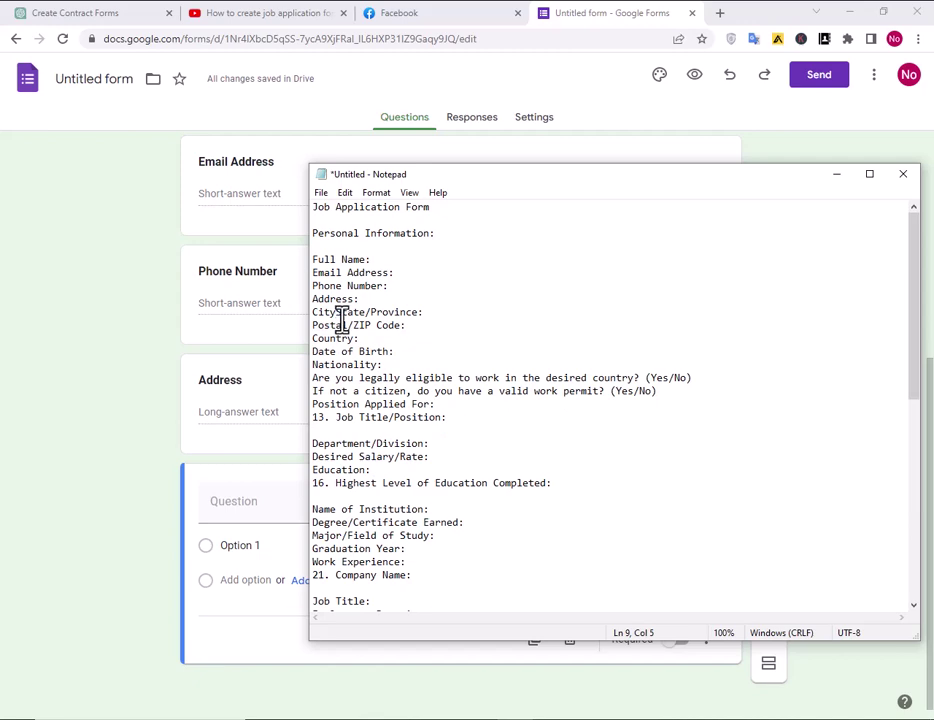
{"action": "left_click_drag", "start_coordinate": [337, 312], "coordinate": [286, 314]}
{"action": "key", "text": "ctrl+x"}
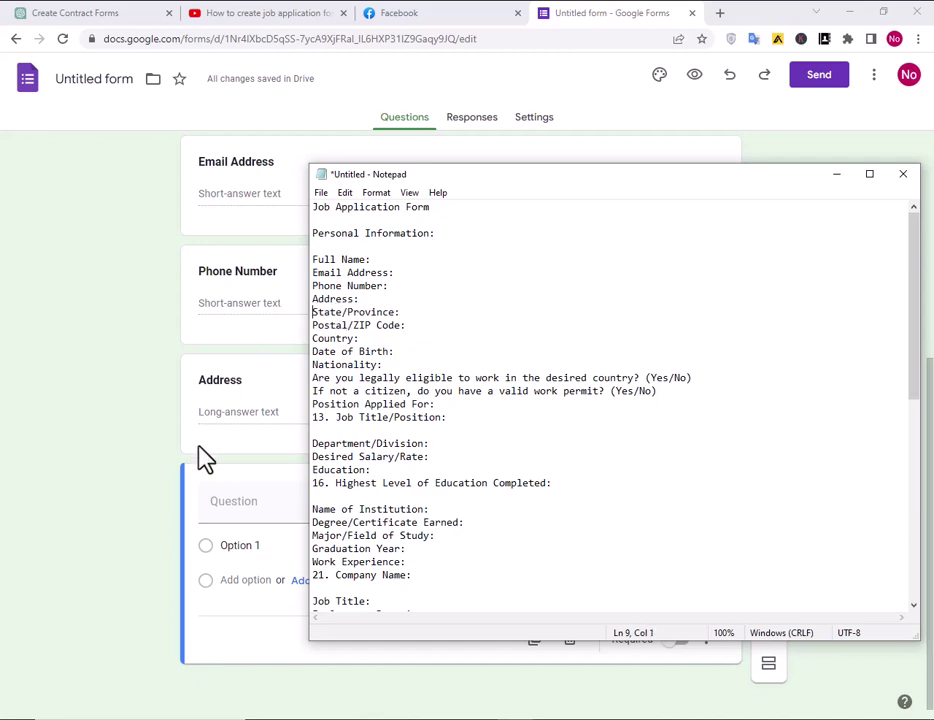
{"action": "left_click", "coordinate": [245, 503]}
{"action": "key", "text": "ctrl+v"}
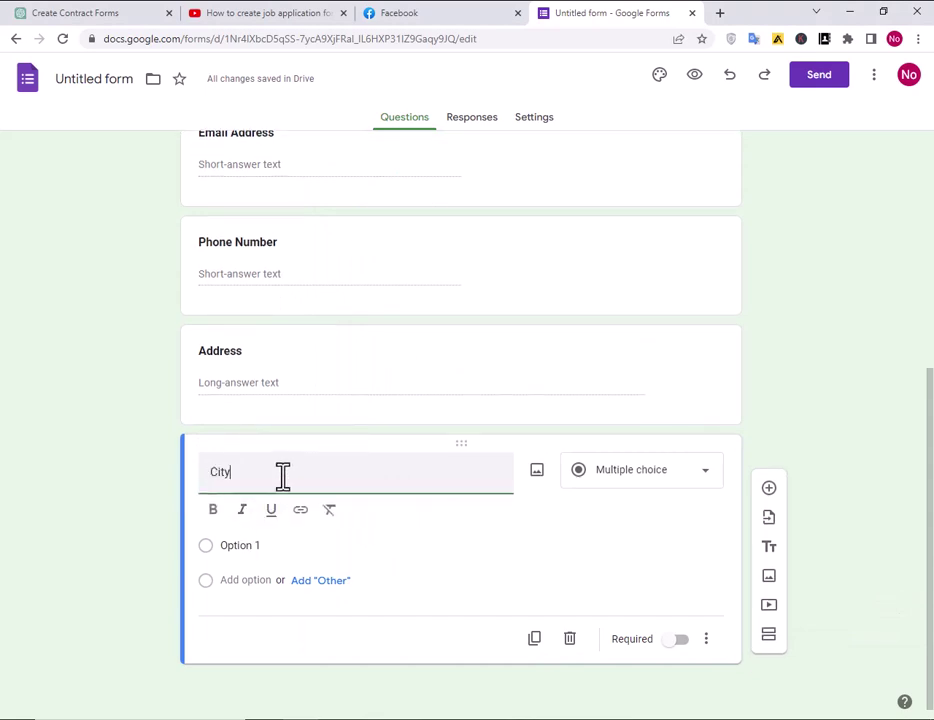
Make the "City" question title bold and choose Short answer as its answer type.
{"action": "left_click_drag", "start_coordinate": [250, 472], "coordinate": [205, 472]}
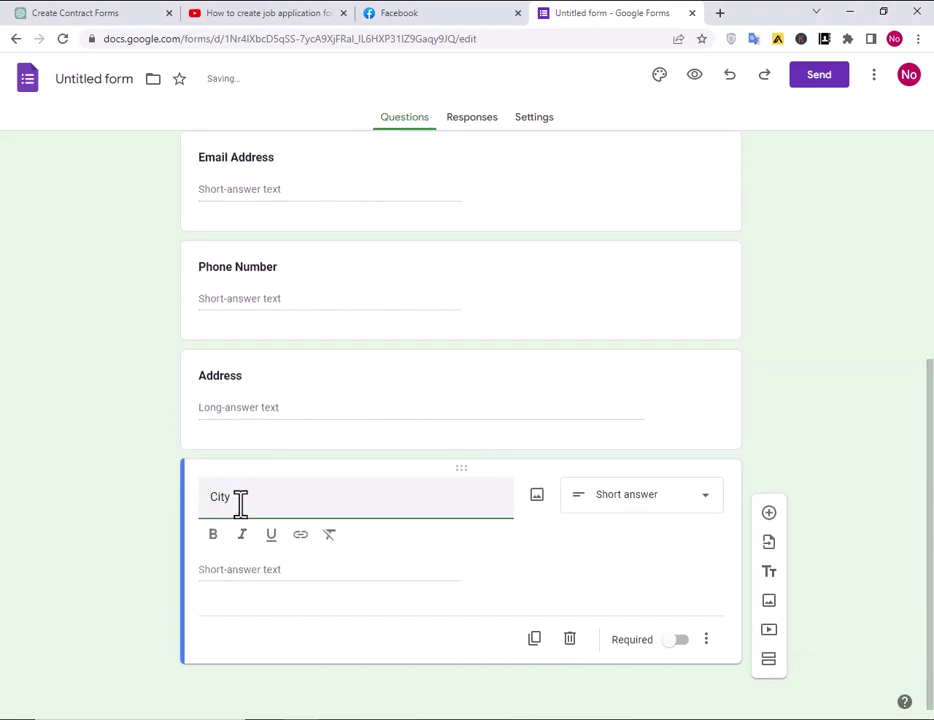
{"action": "double_click", "coordinate": [240, 503]}
{"action": "left_click", "coordinate": [213, 534]}
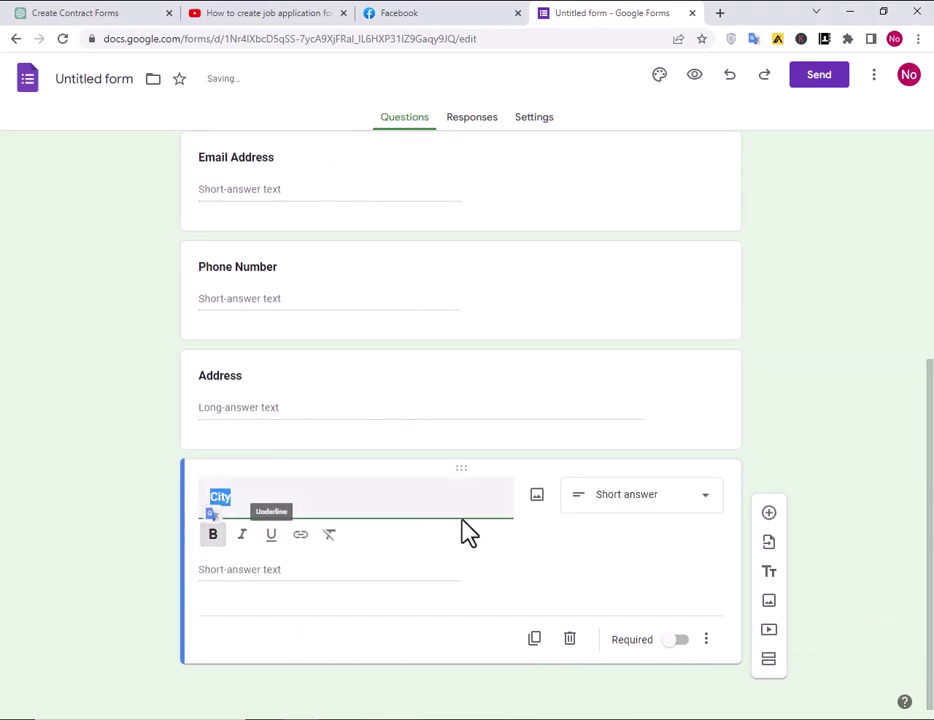
{"action": "left_click", "coordinate": [660, 503]}
{"action": "left_click", "coordinate": [628, 277]}
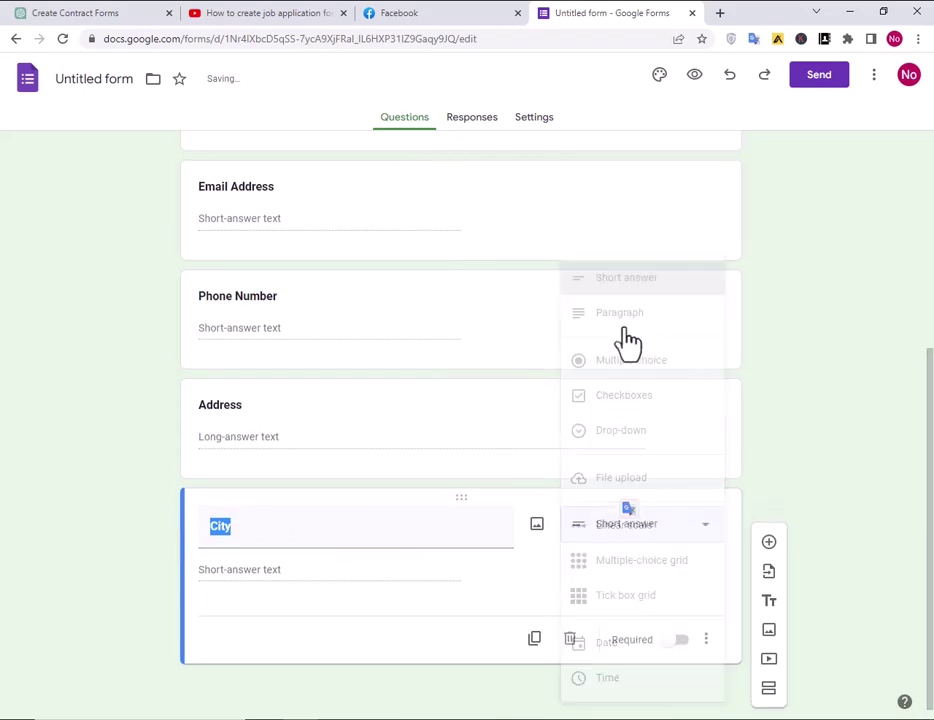
Add a question below City titled "State/Province", copied from the Notepad list, and make its title bold.
{"action": "left_click", "coordinate": [770, 546]}
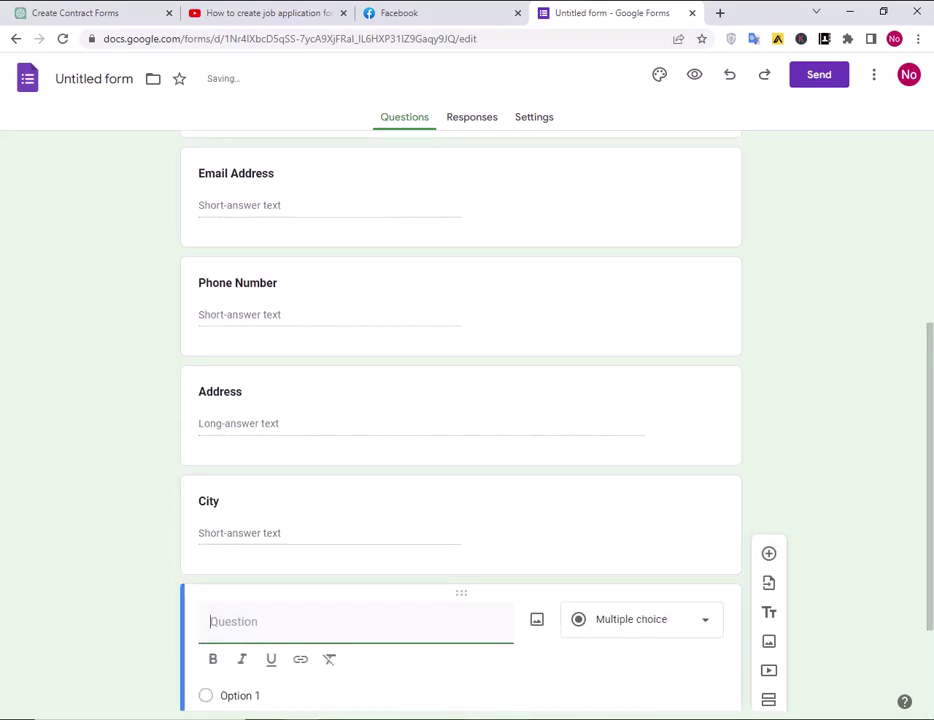
{"action": "key", "text": "alt+Tab"}
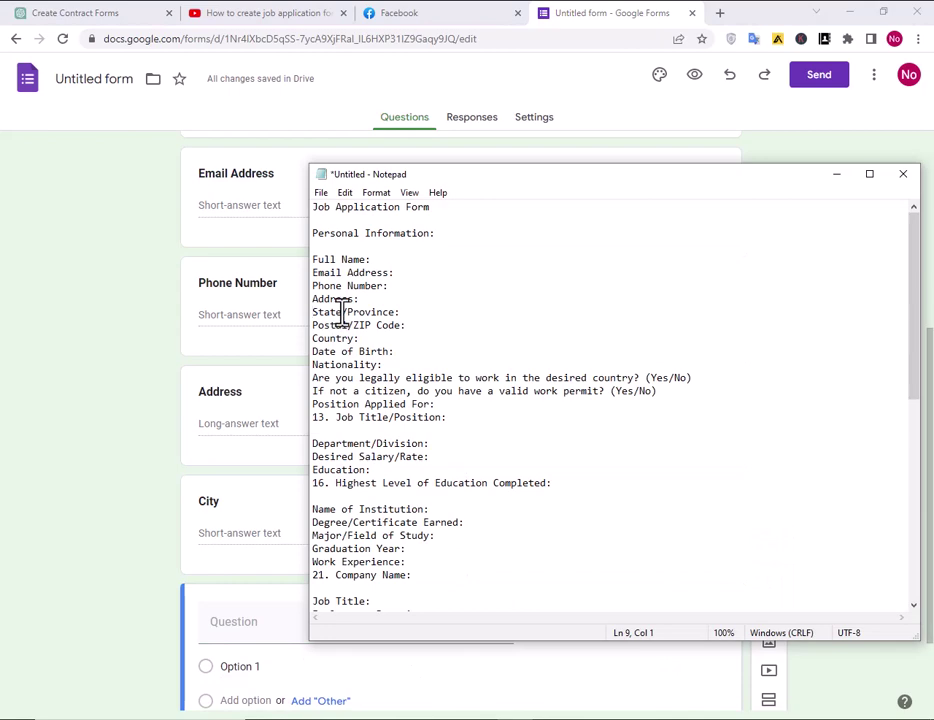
{"action": "left_click_drag", "start_coordinate": [396, 312], "coordinate": [296, 314]}
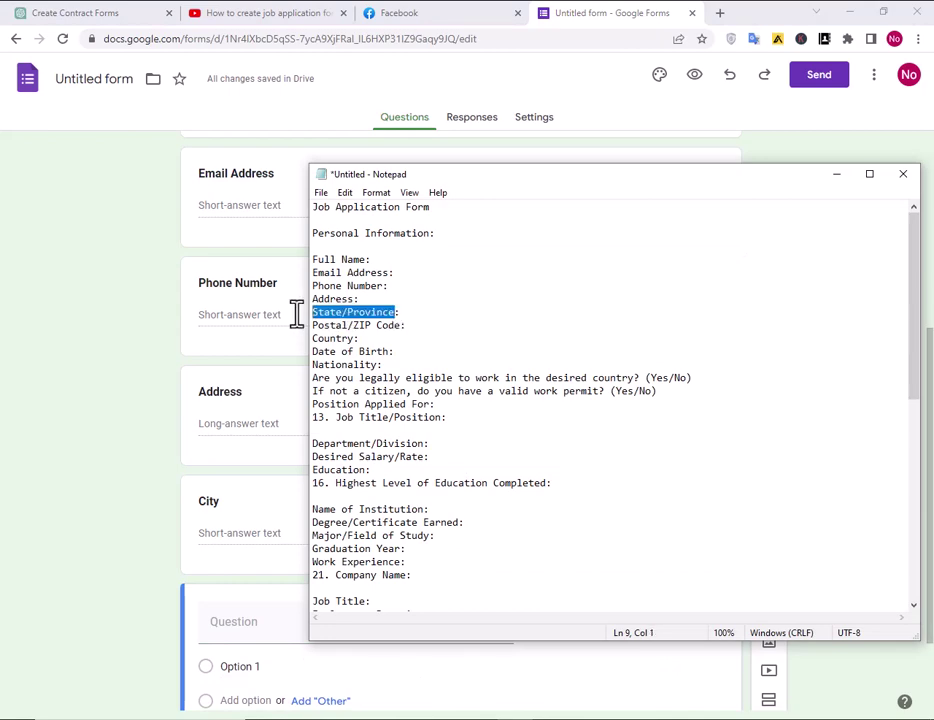
{"action": "left_click", "coordinate": [146, 466]}
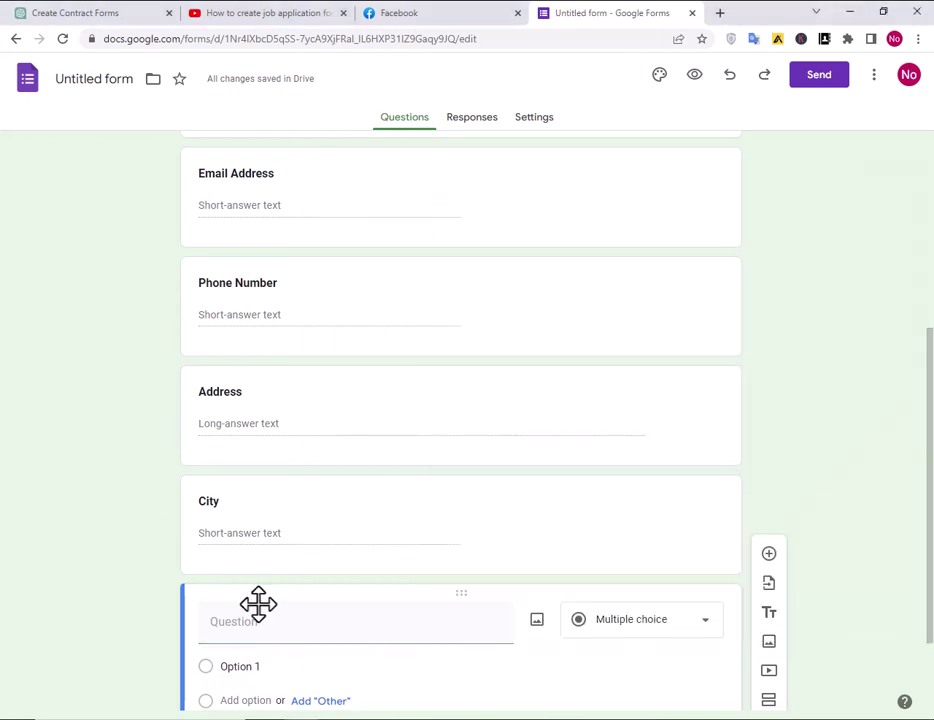
{"action": "left_click", "coordinate": [288, 622]}
{"action": "left_click_drag", "start_coordinate": [292, 622], "coordinate": [165, 628]}
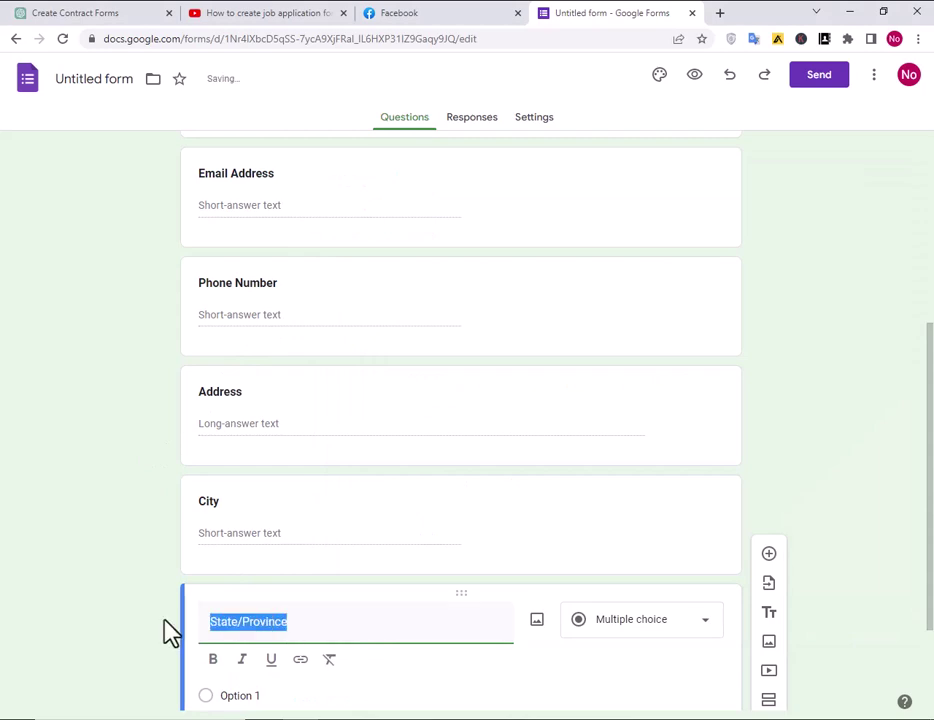
{"action": "left_click", "coordinate": [212, 660]}
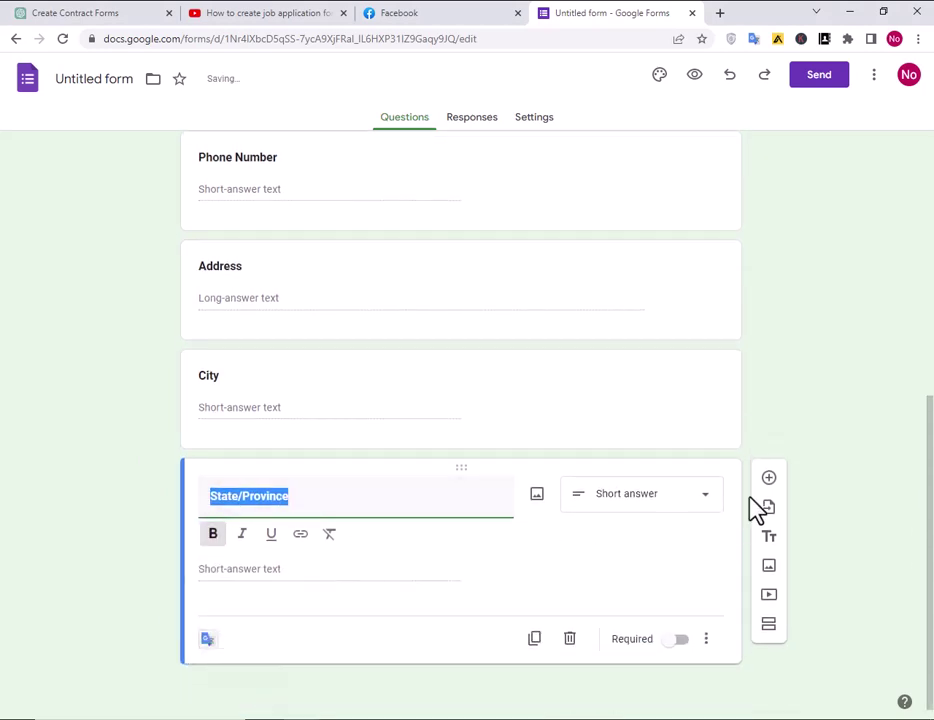
Add a question below State/Province titled "Postal/ZIP Code", copied from the Notepad list, and make its title bold.
{"action": "left_click", "coordinate": [770, 480]}
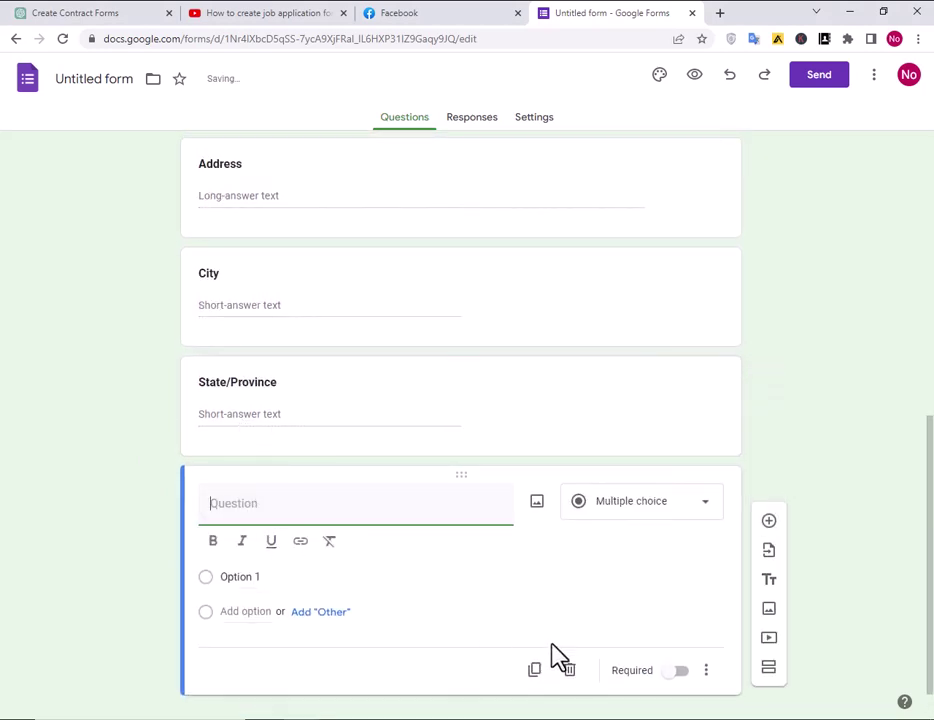
{"action": "left_click", "coordinate": [609, 716]}
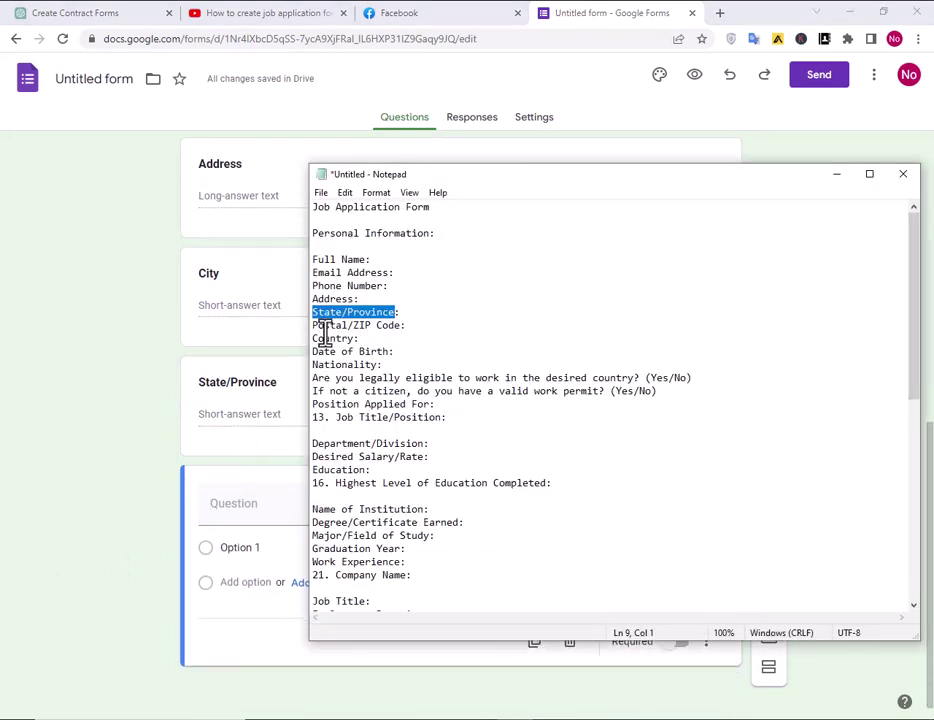
{"action": "left_click_drag", "start_coordinate": [403, 326], "coordinate": [282, 328]}
{"action": "left_click", "coordinate": [95, 508]}
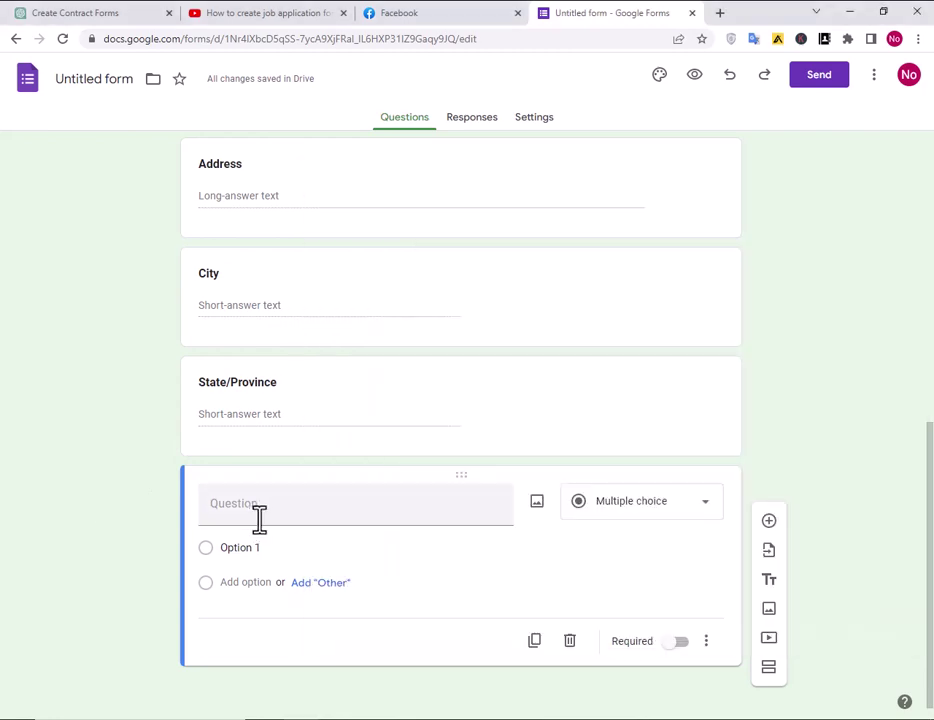
{"action": "left_click", "coordinate": [258, 515]}
{"action": "left_click_drag", "start_coordinate": [304, 500], "coordinate": [198, 517]}
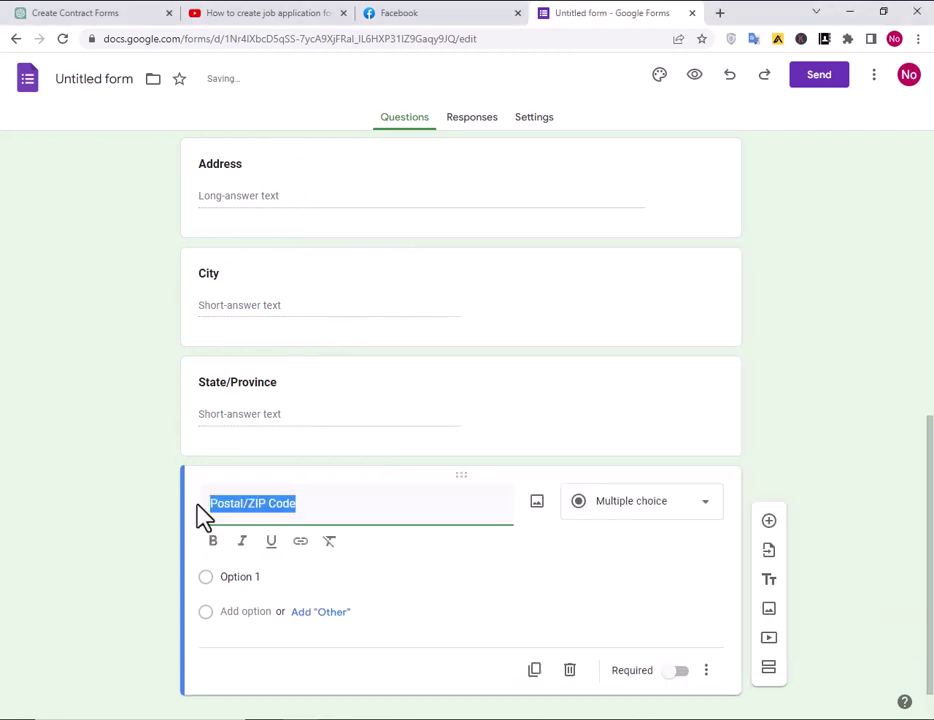
{"action": "left_click", "coordinate": [211, 552]}
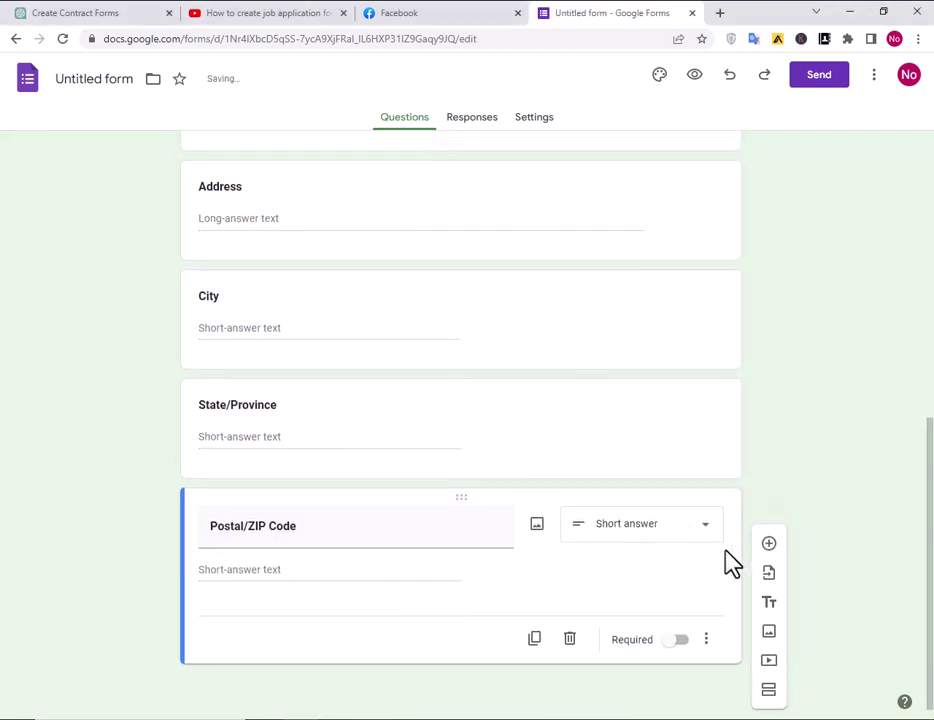
Add a question below Postal/ZIP Code titled "Country", copied from the Notepad list, and make its title bold.
{"action": "left_click", "coordinate": [769, 545]}
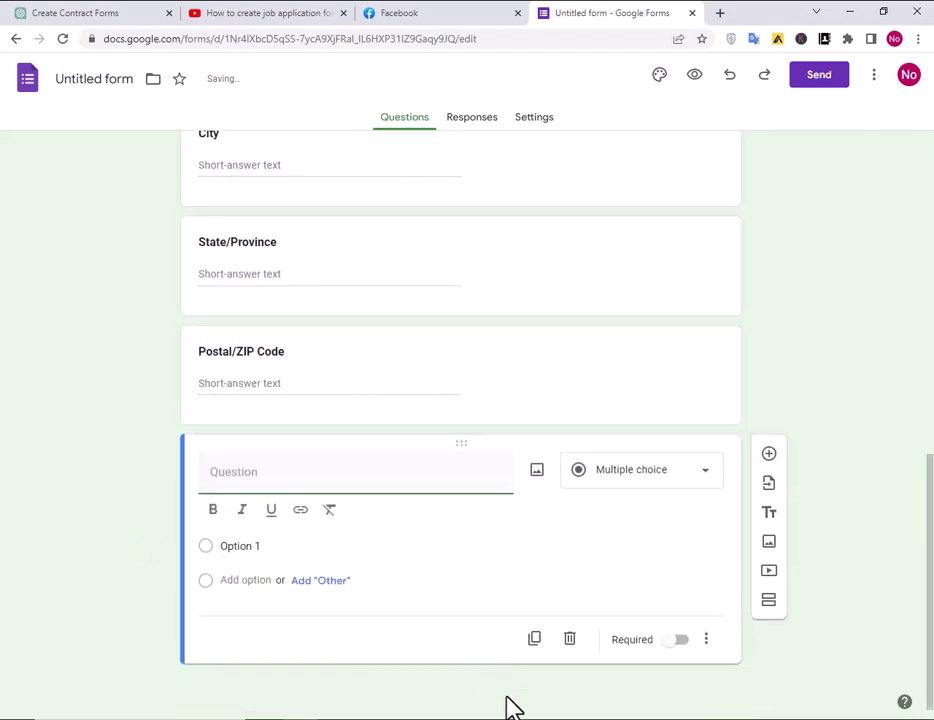
{"action": "key", "text": "alt+Tab"}
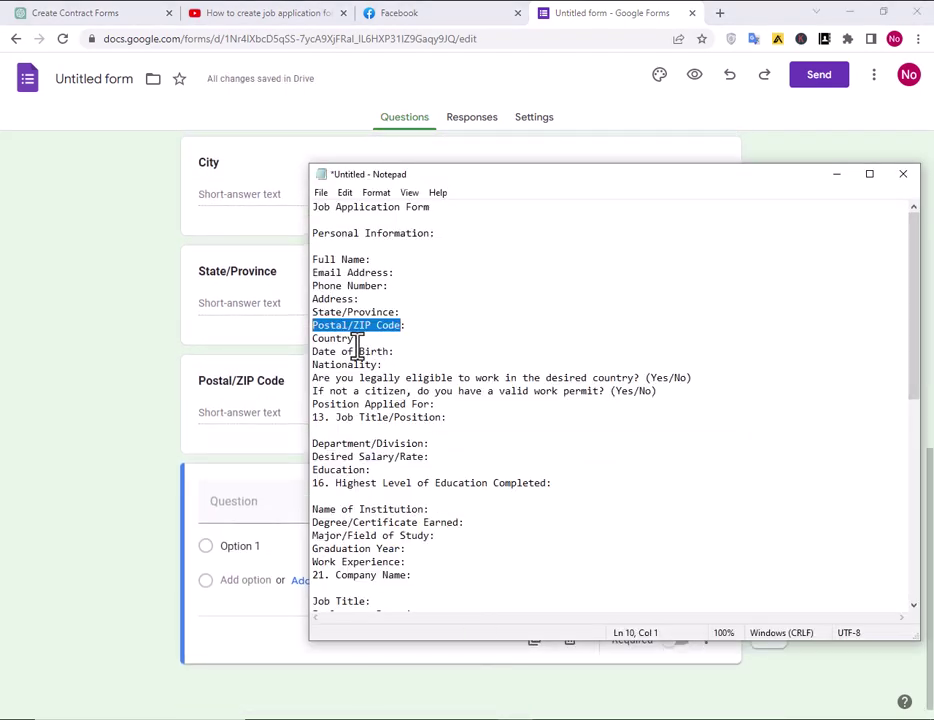
{"action": "left_click_drag", "start_coordinate": [354, 342], "coordinate": [310, 342]}
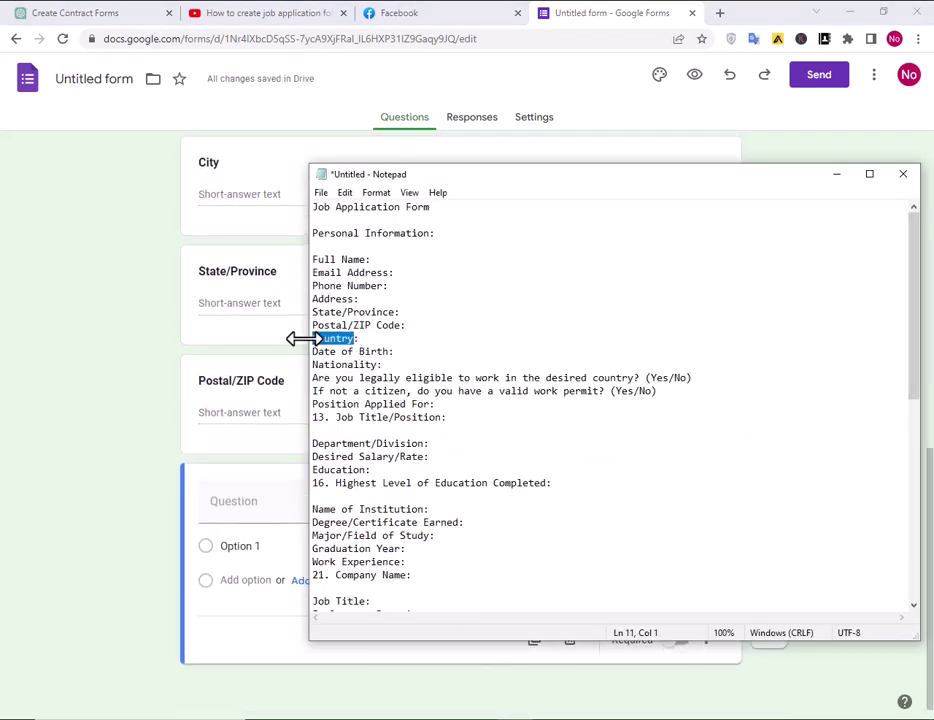
{"action": "key", "text": "ctrl+c"}
{"action": "key", "text": "alt+Tab"}
{"action": "left_click", "coordinate": [252, 505]}
{"action": "key", "text": "ctrl+v"}
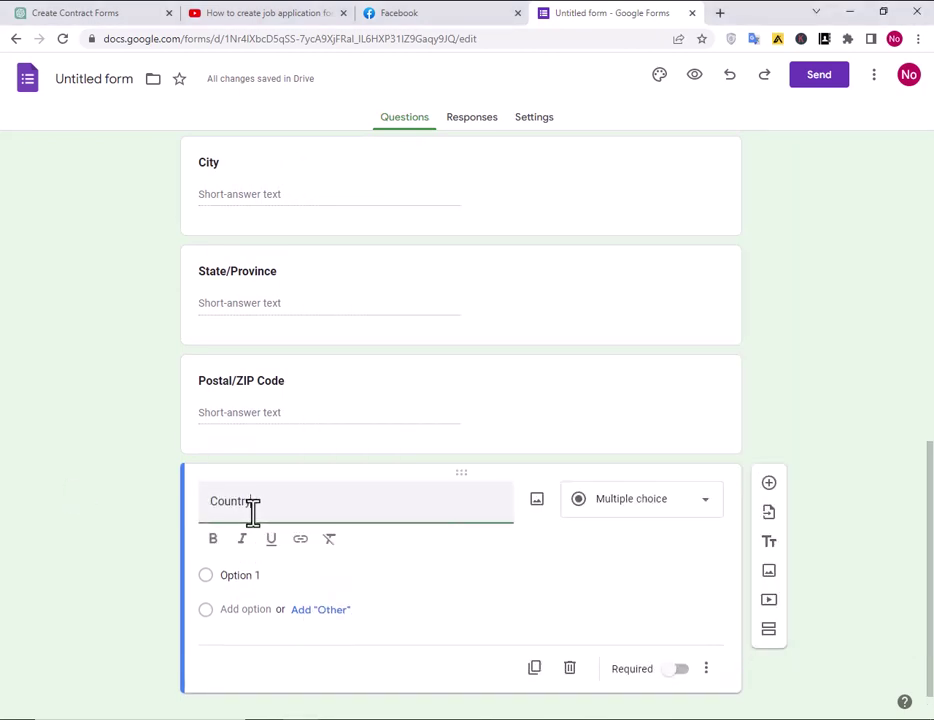
{"action": "left_click_drag", "start_coordinate": [248, 506], "coordinate": [207, 500]}
{"action": "left_click", "coordinate": [212, 538]}
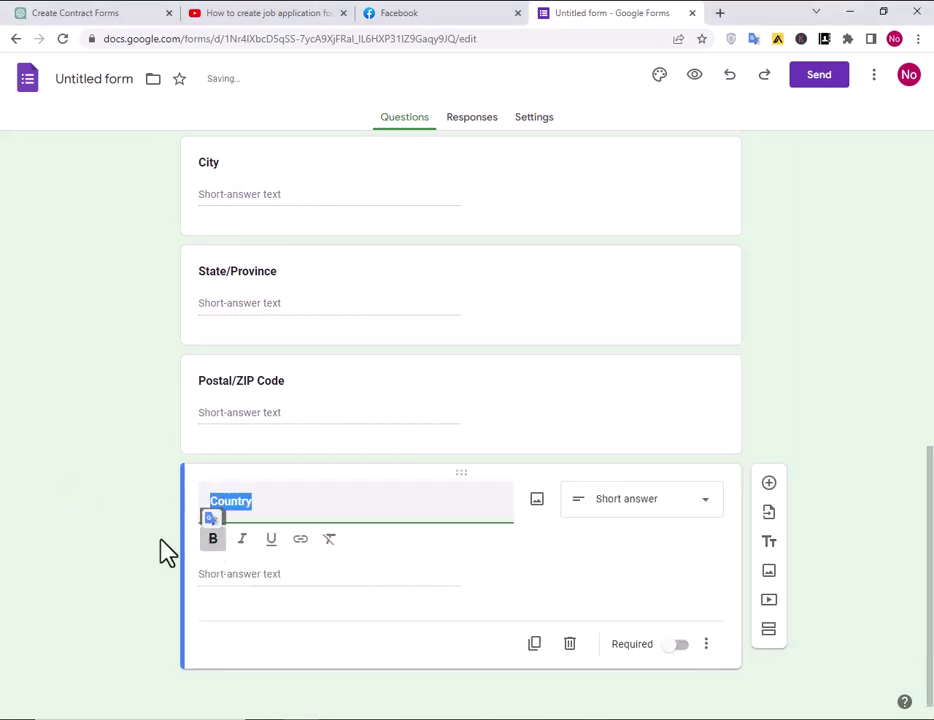
Add a question below Country titled "Date of Birth", copied from the Notepad list, and choose Date as its answer type.
{"action": "left_click", "coordinate": [769, 480]}
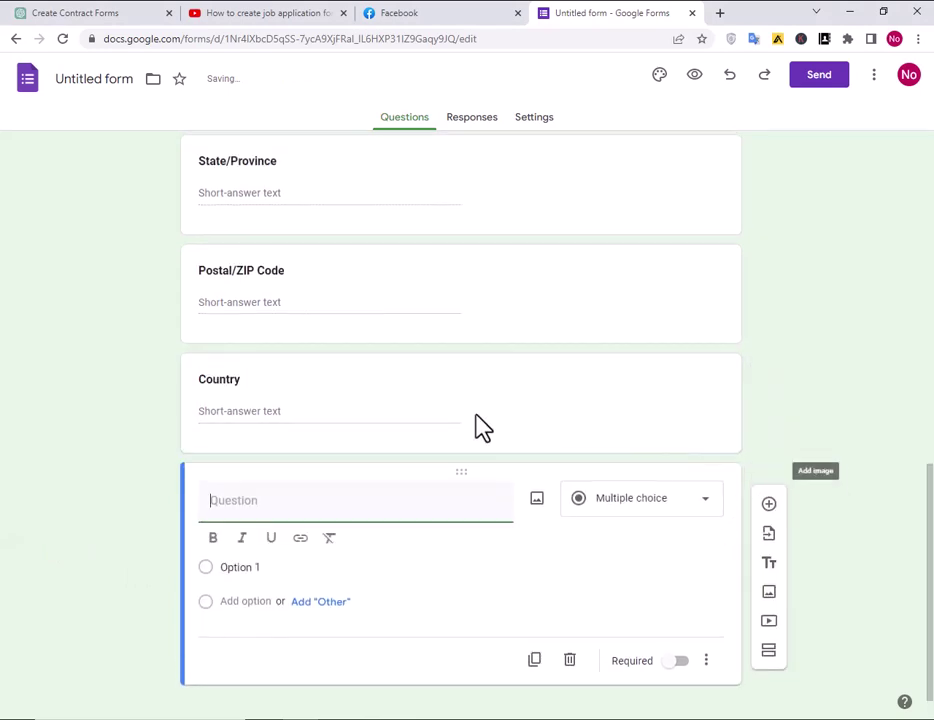
{"action": "left_click", "coordinate": [519, 715]}
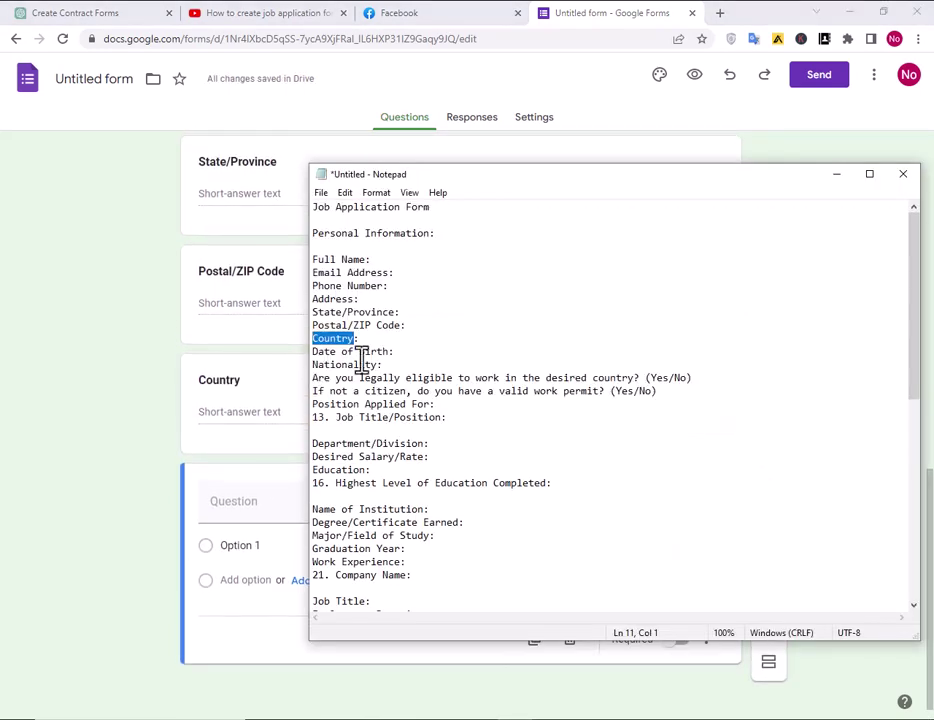
{"action": "left_click_drag", "start_coordinate": [388, 350], "coordinate": [302, 351]}
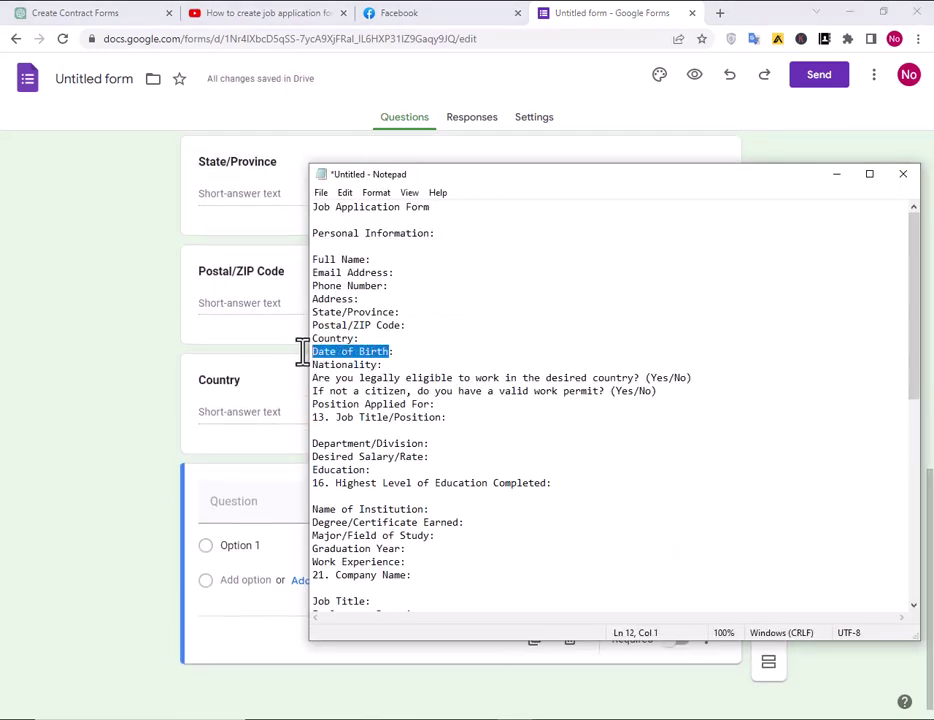
{"action": "left_click", "coordinate": [236, 440]}
{"action": "left_click", "coordinate": [254, 505]}
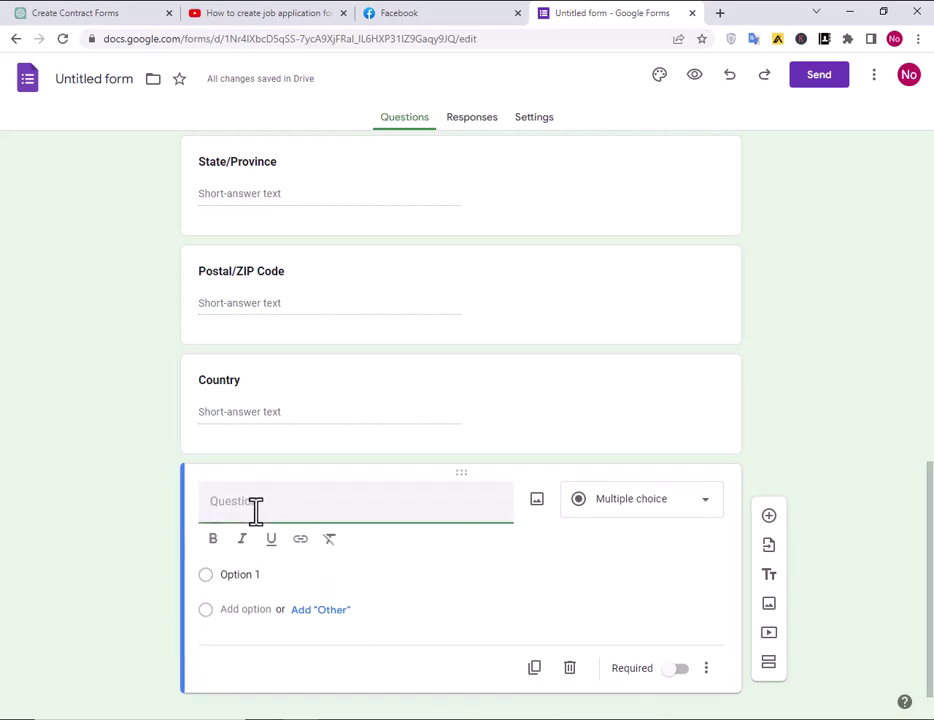
{"action": "left_click_drag", "start_coordinate": [282, 508], "coordinate": [185, 520]}
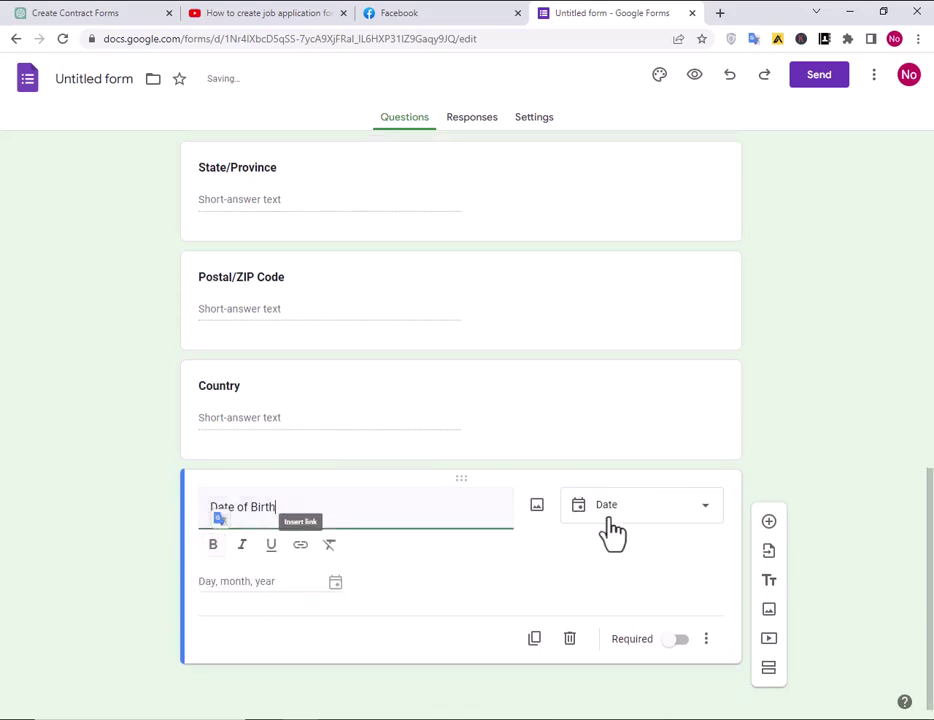
{"action": "left_click", "coordinate": [610, 518]}
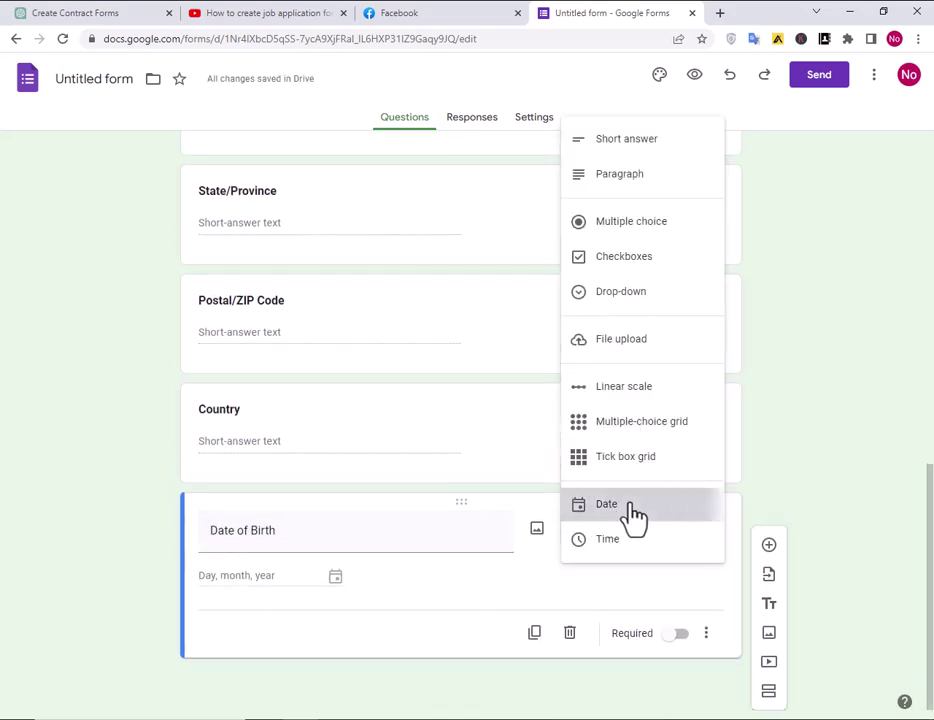
{"action": "left_click", "coordinate": [636, 508]}
Add a bold-titled "Nationality" question below Date of Birth, copied from the Notepad list, and make the Date of Birth title bold too.
{"action": "left_click", "coordinate": [769, 546]}
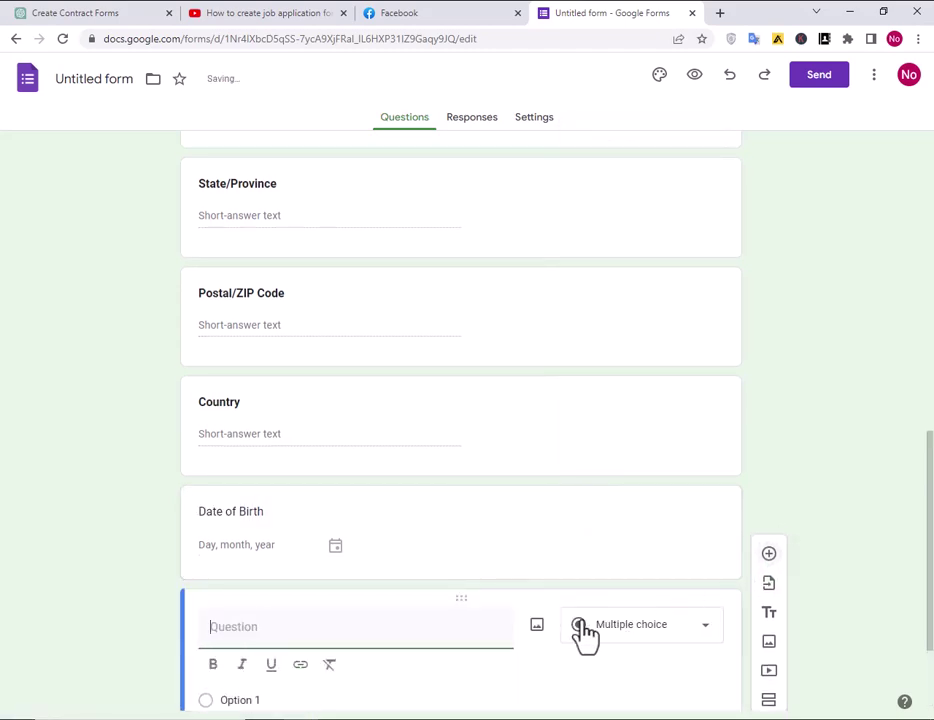
{"action": "left_click", "coordinate": [496, 707]}
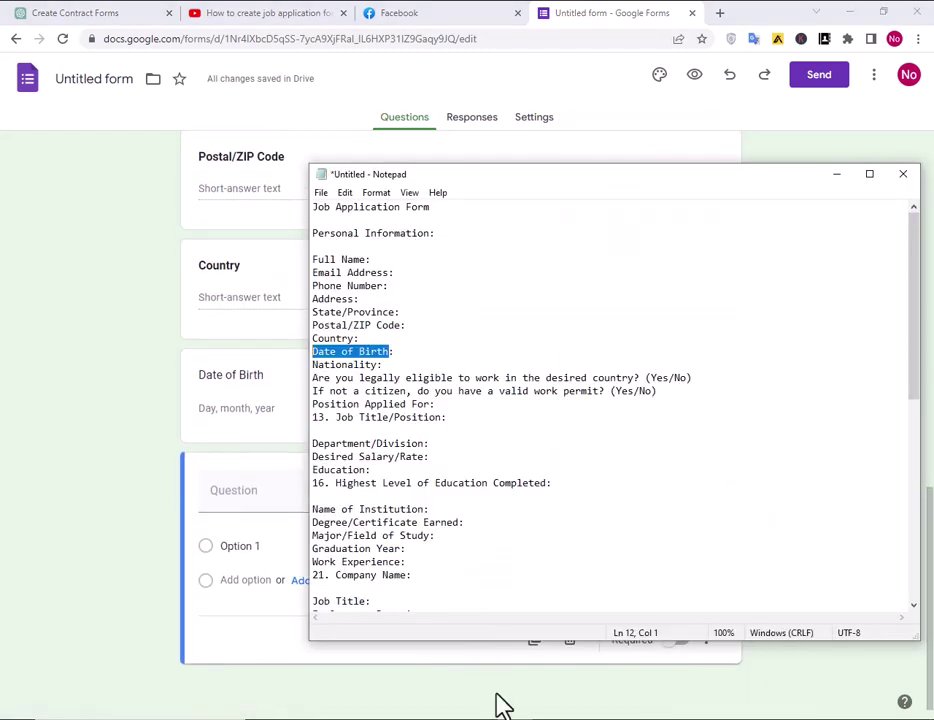
{"action": "left_click_drag", "start_coordinate": [377, 368], "coordinate": [288, 365]}
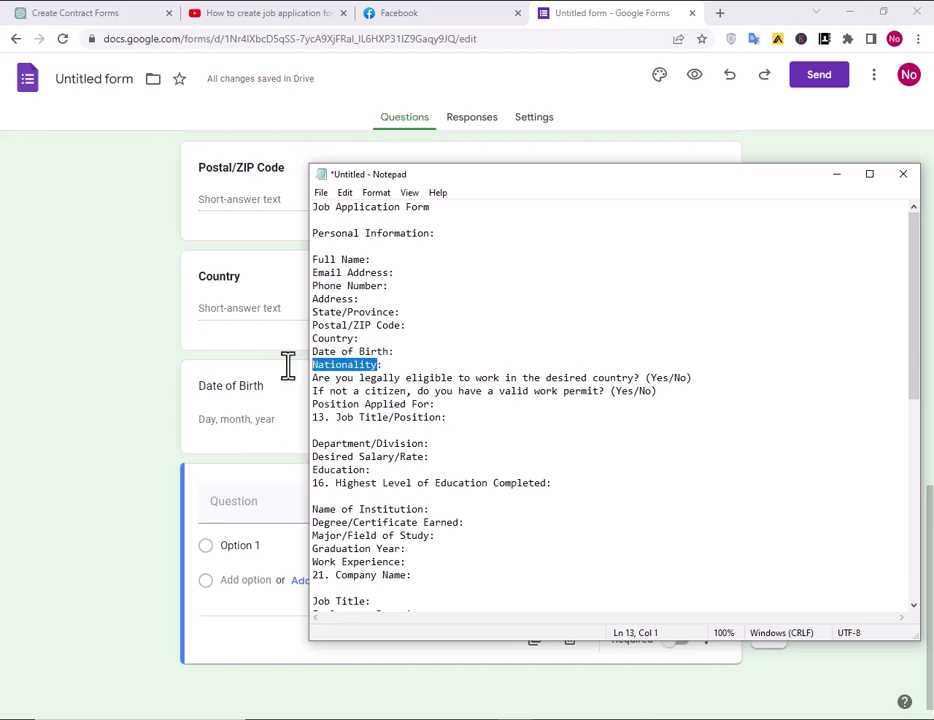
{"action": "left_click", "coordinate": [222, 508]}
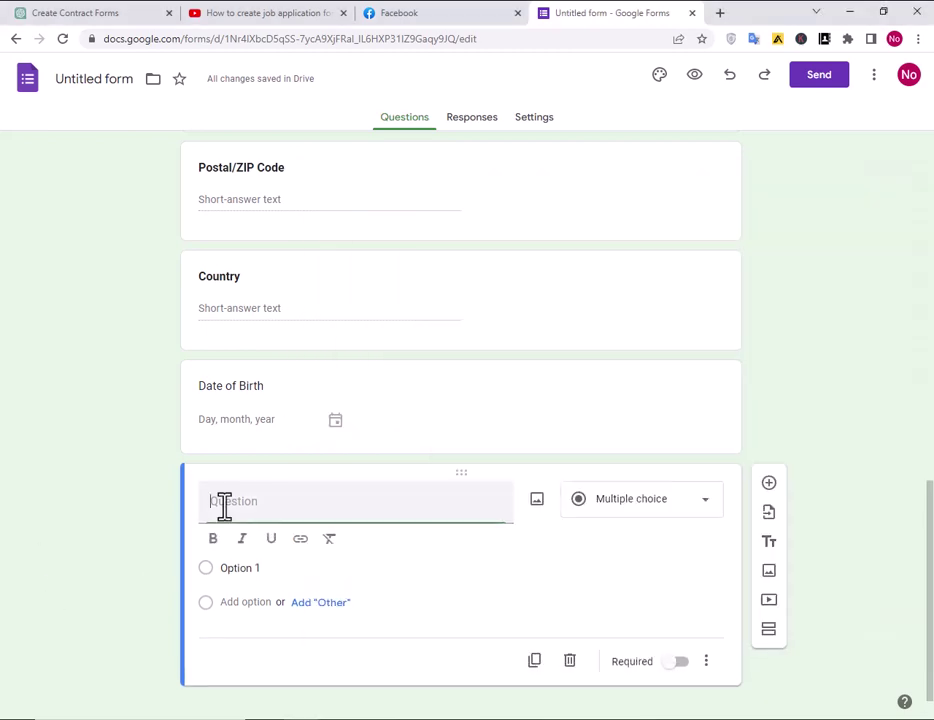
{"action": "key", "text": "ctrl+v"}
{"action": "double_click", "coordinate": [281, 497]}
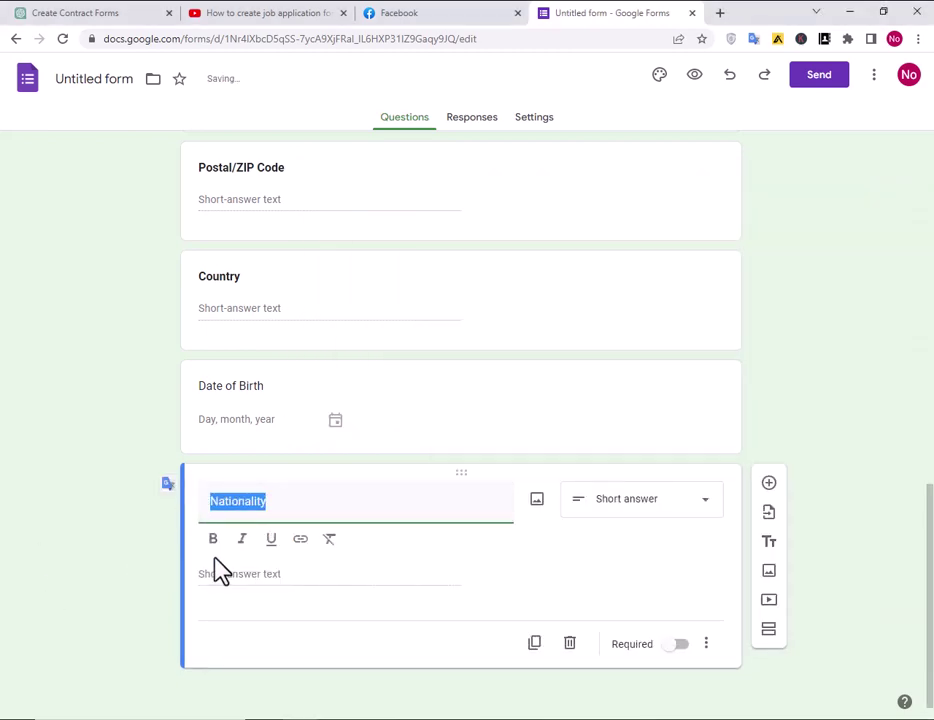
{"action": "left_click_drag", "start_coordinate": [268, 387], "coordinate": [206, 386]}
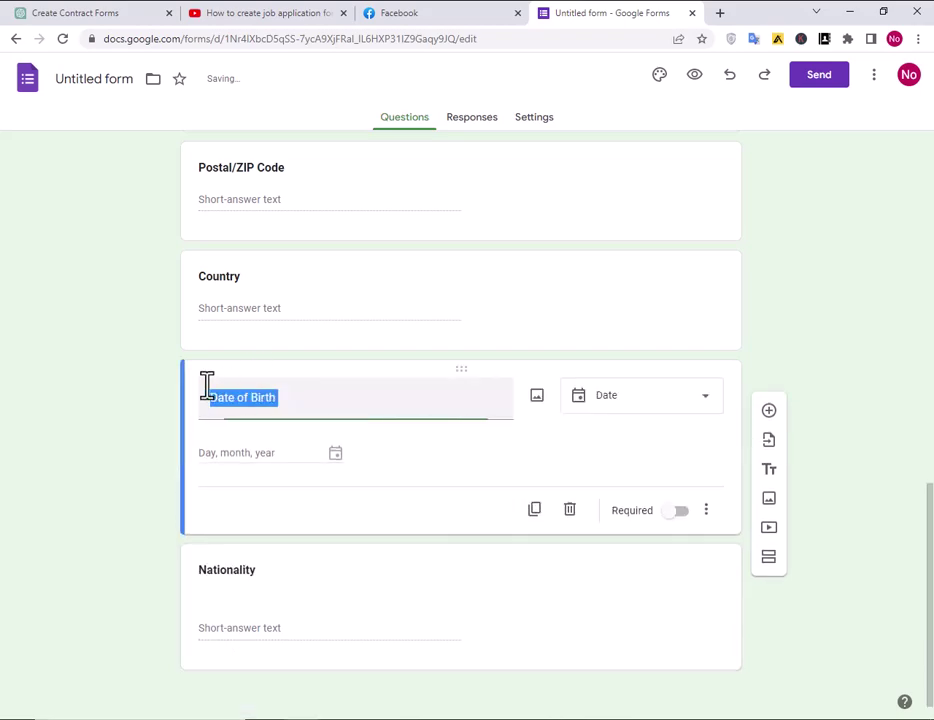
{"action": "left_click", "coordinate": [355, 620]}
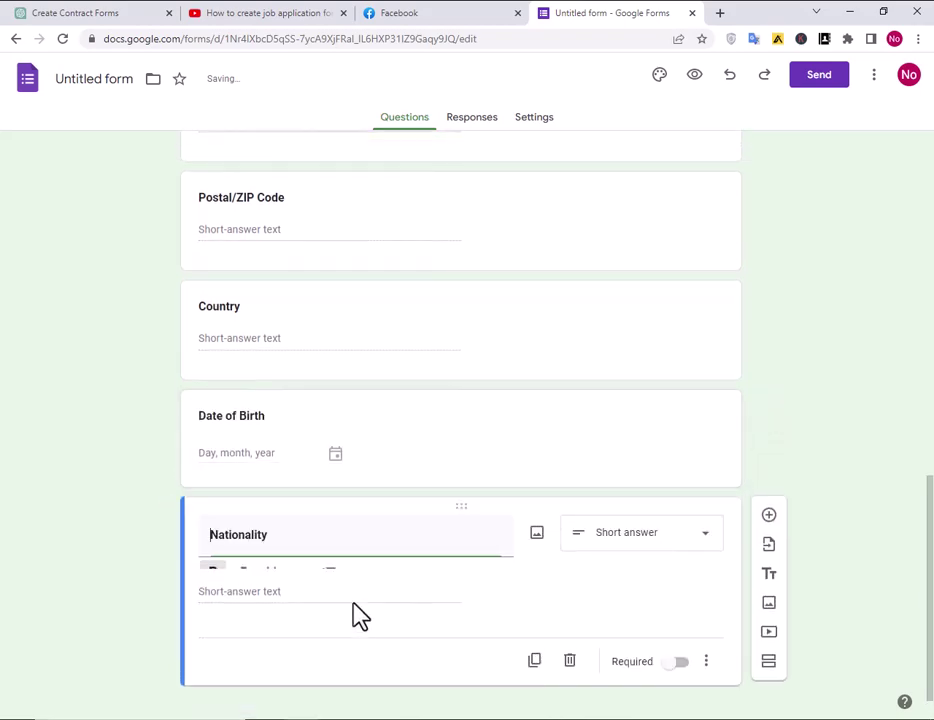
Add a question below Nationality titled "Are you legally eligible to work in the desired country?", copied from the Notepad list, and make its title bold.
{"action": "left_click", "coordinate": [769, 546]}
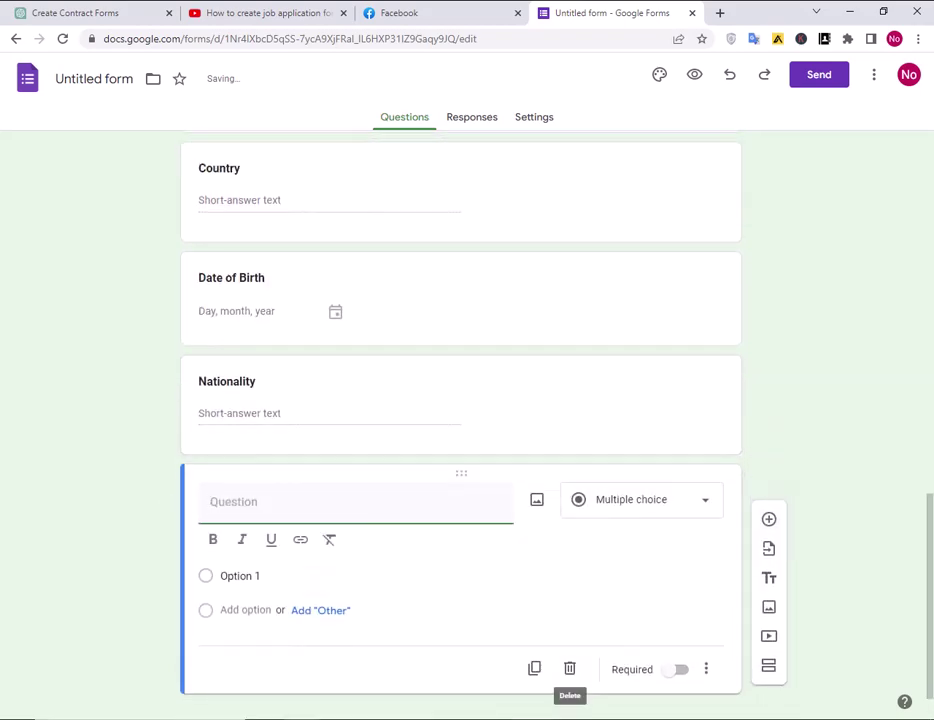
{"action": "key", "text": "alt+Tab"}
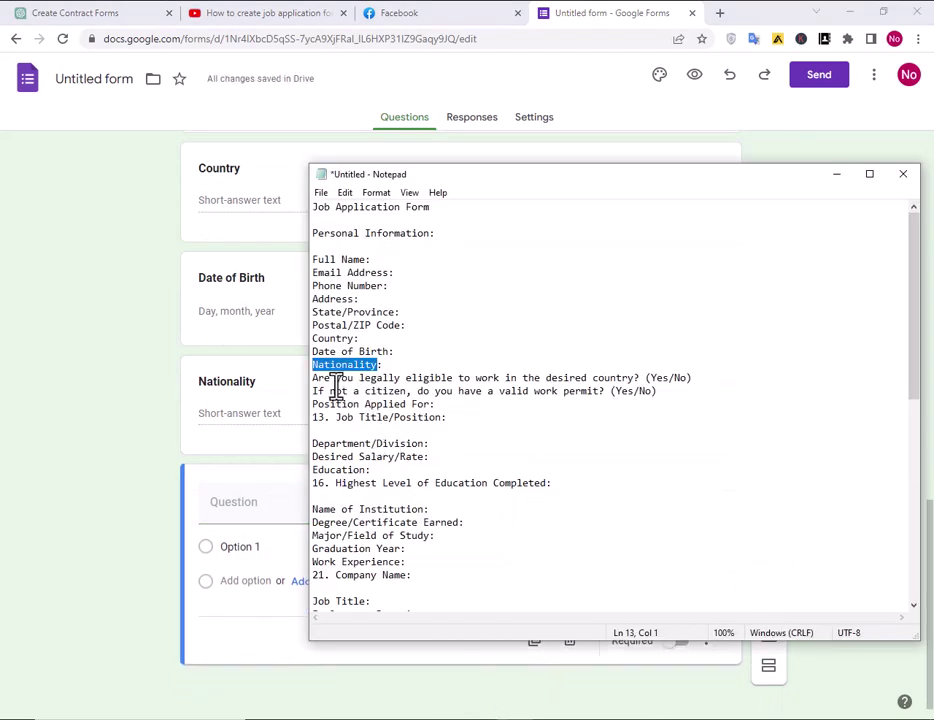
{"action": "left_click_drag", "start_coordinate": [313, 378], "coordinate": [638, 377]}
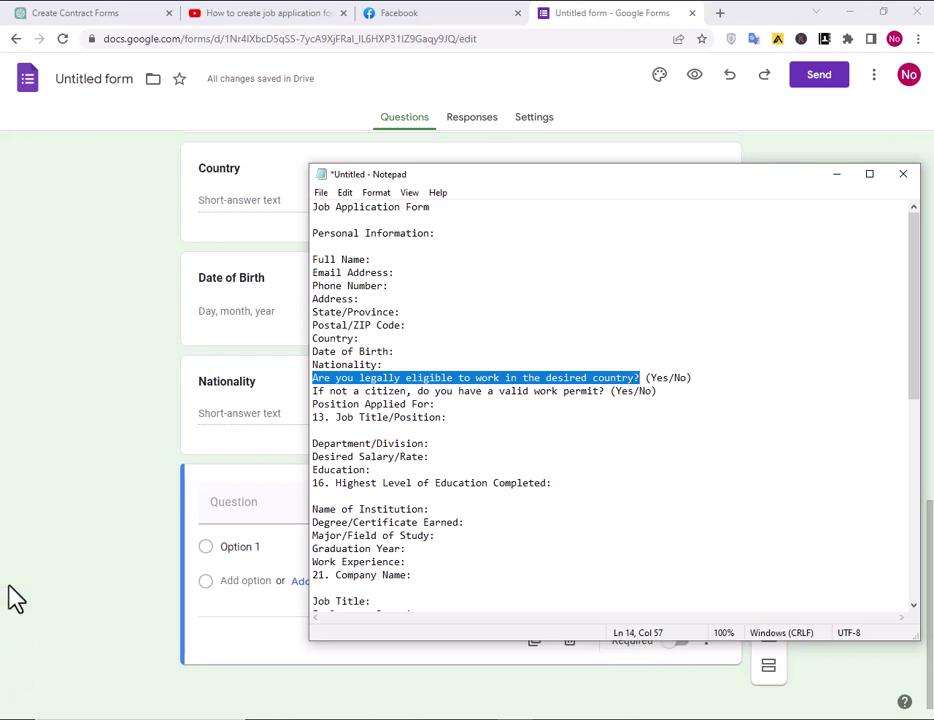
{"action": "key", "text": "ctrl+c"}
{"action": "key", "text": "alt+Tab"}
{"action": "left_click", "coordinate": [273, 506]}
{"action": "key", "text": "ctrl+v"}
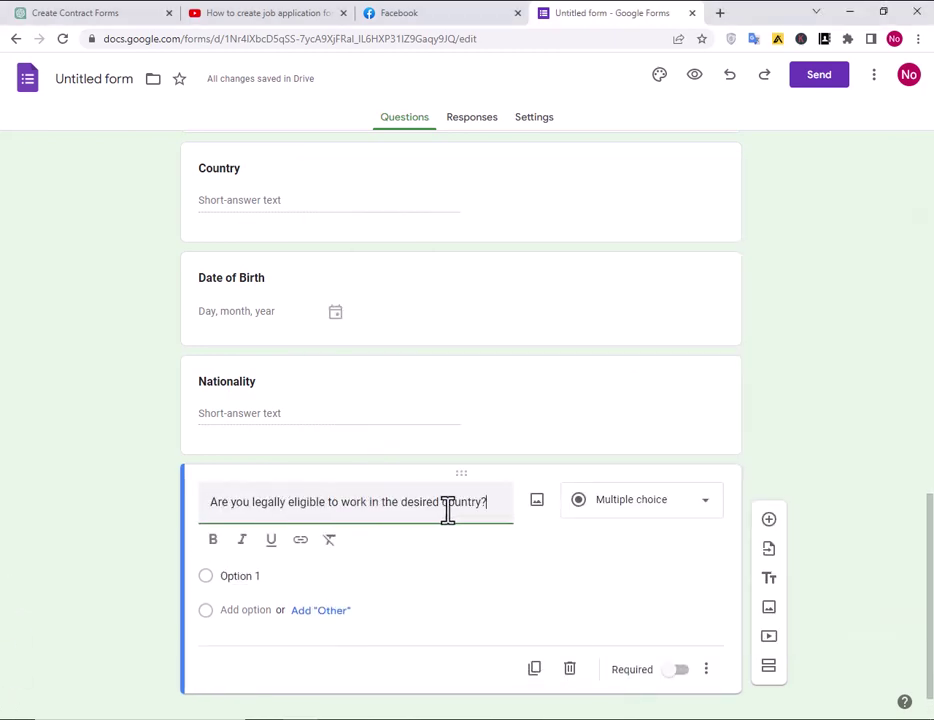
{"action": "left_click_drag", "start_coordinate": [496, 501], "coordinate": [198, 513]}
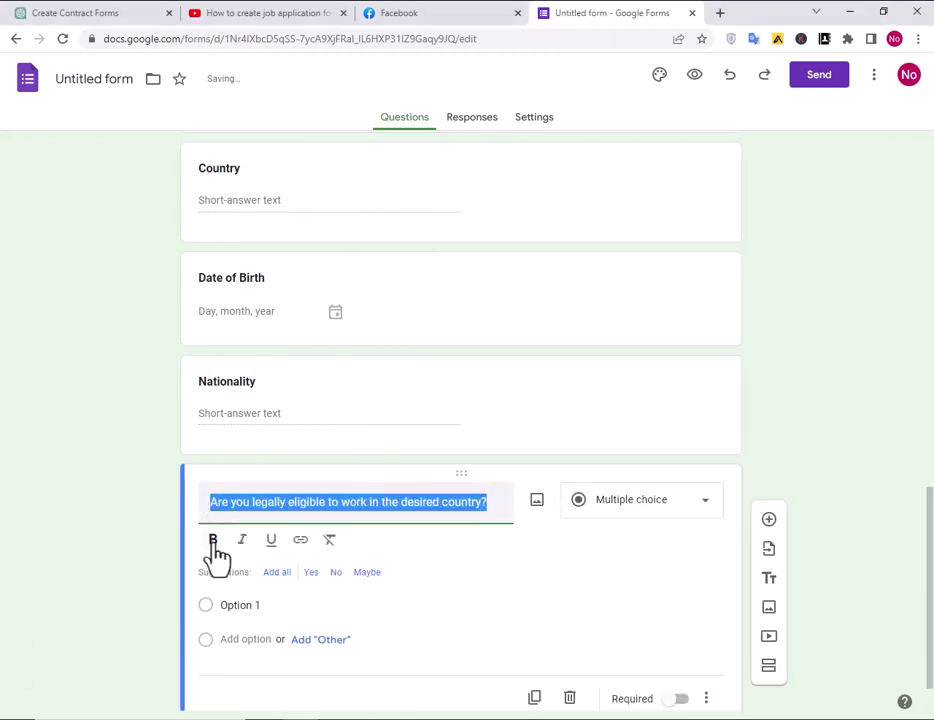
{"action": "left_click", "coordinate": [213, 541]}
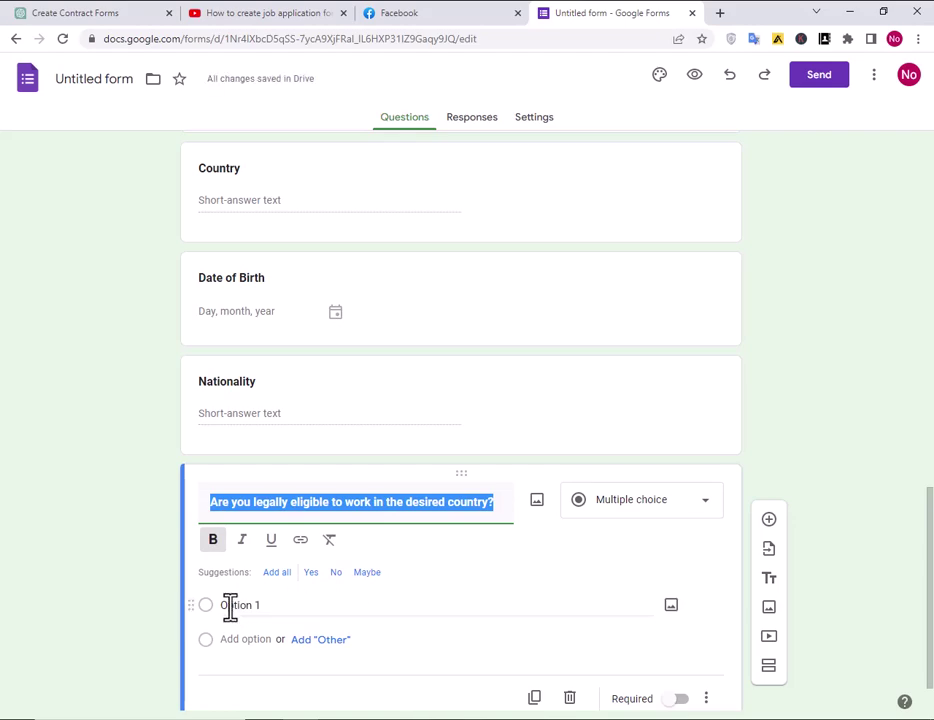
Set the work eligibility question's answer type to Checkboxes and give it the options "Yes" and "No".
{"action": "left_click", "coordinate": [686, 507]}
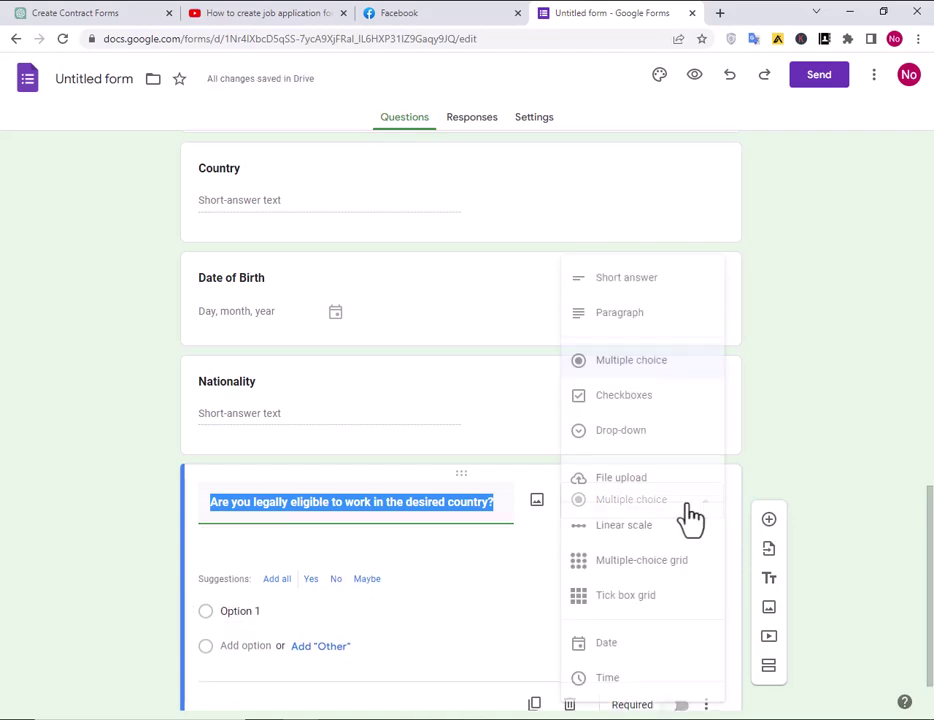
{"action": "left_click", "coordinate": [641, 400]}
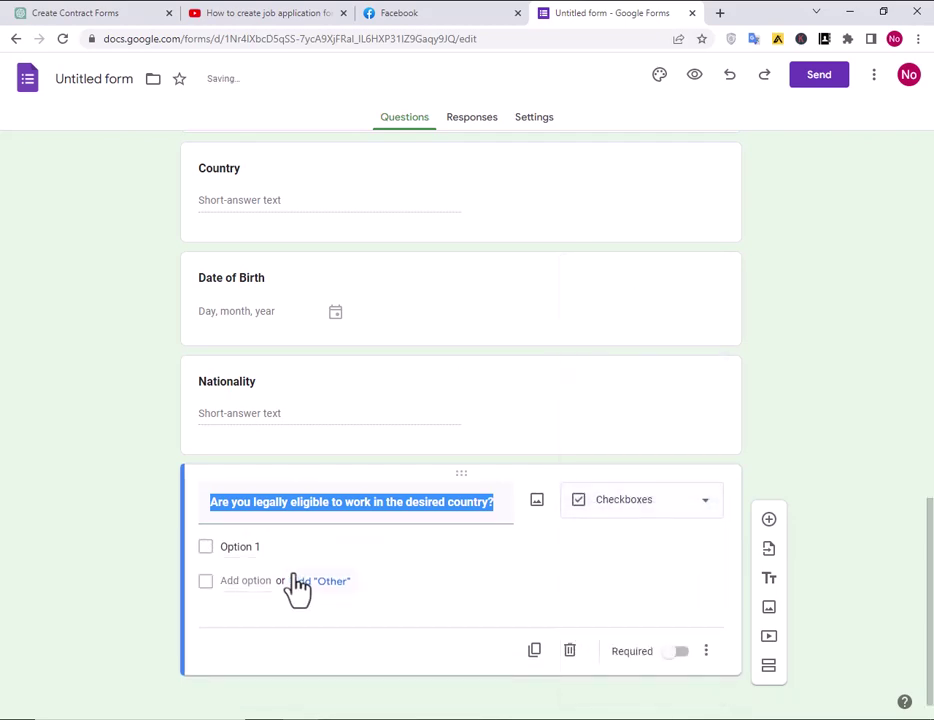
{"action": "left_click", "coordinate": [241, 548]}
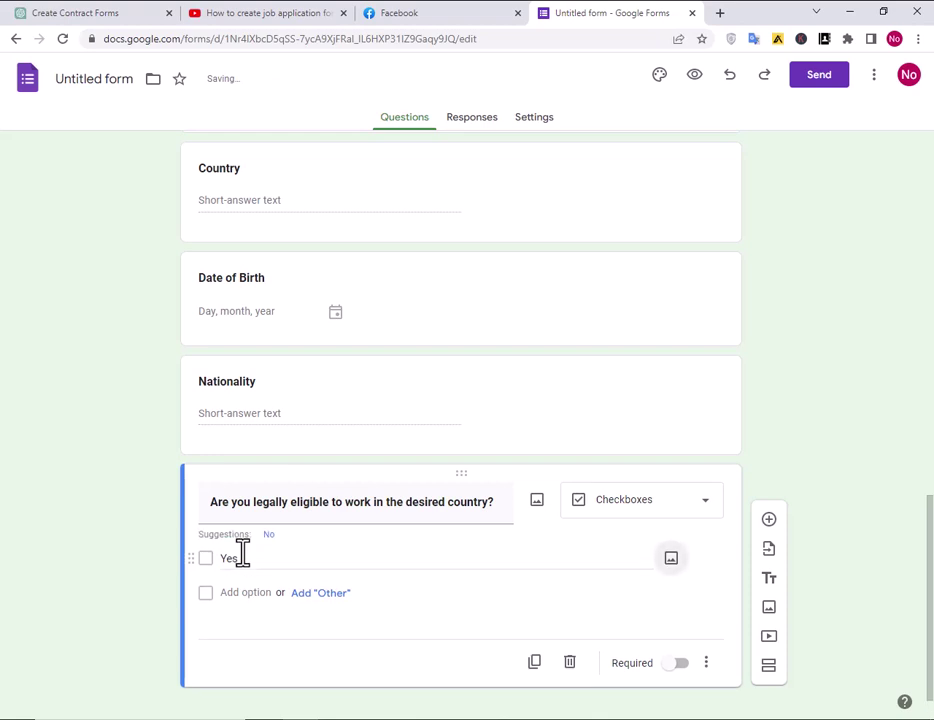
{"action": "left_click", "coordinate": [255, 595]}
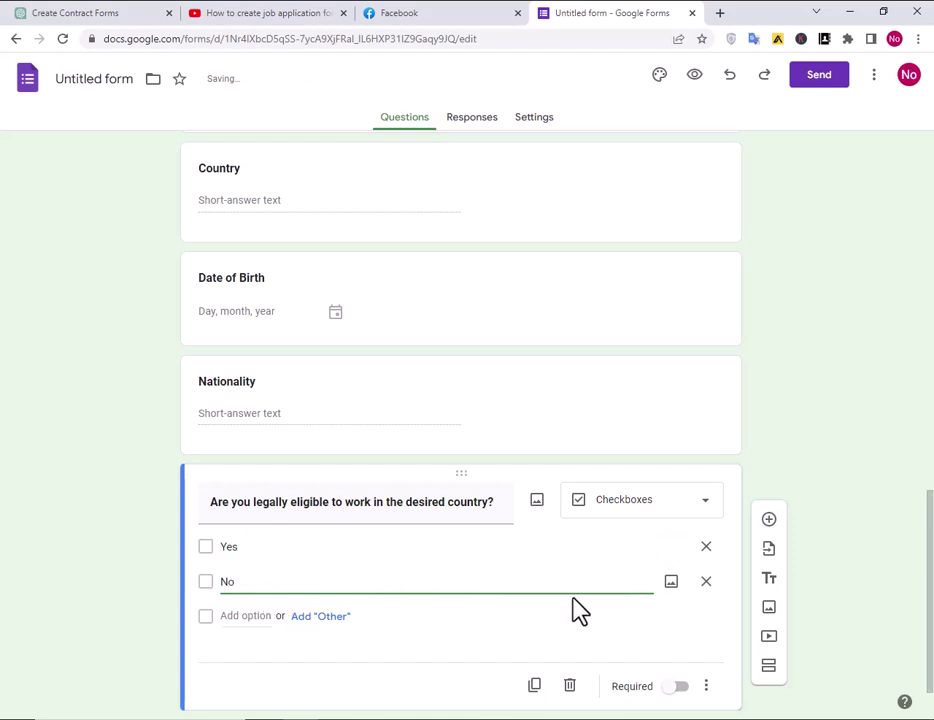
Add a question titled "If not a citizen, do you have a valid work permit?", copied from the Notepad list, and make its title bold.
{"action": "left_click", "coordinate": [768, 521]}
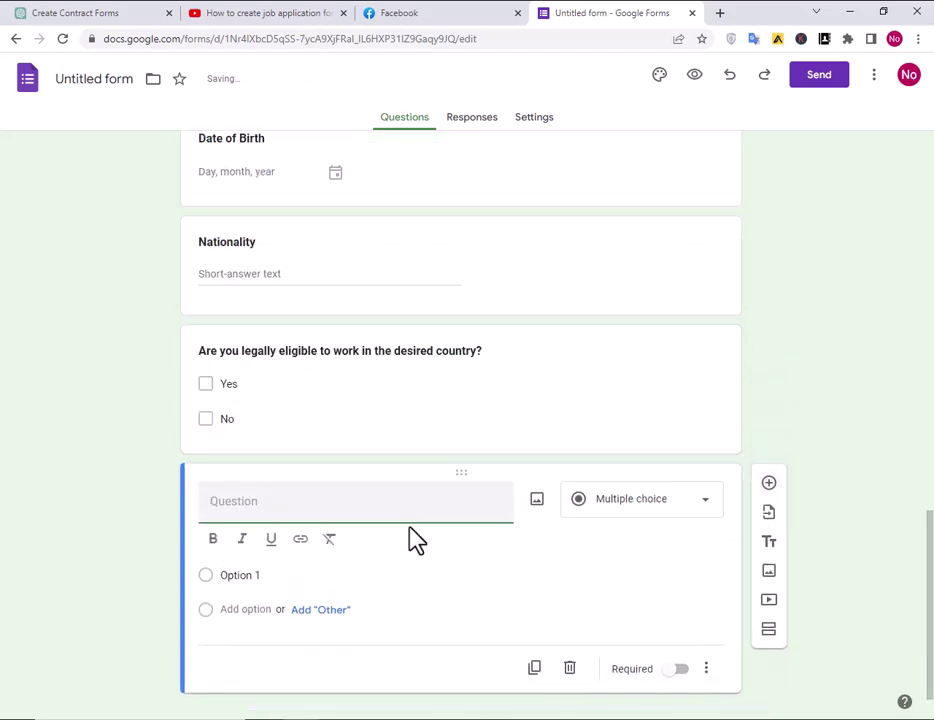
{"action": "left_click", "coordinate": [500, 716]}
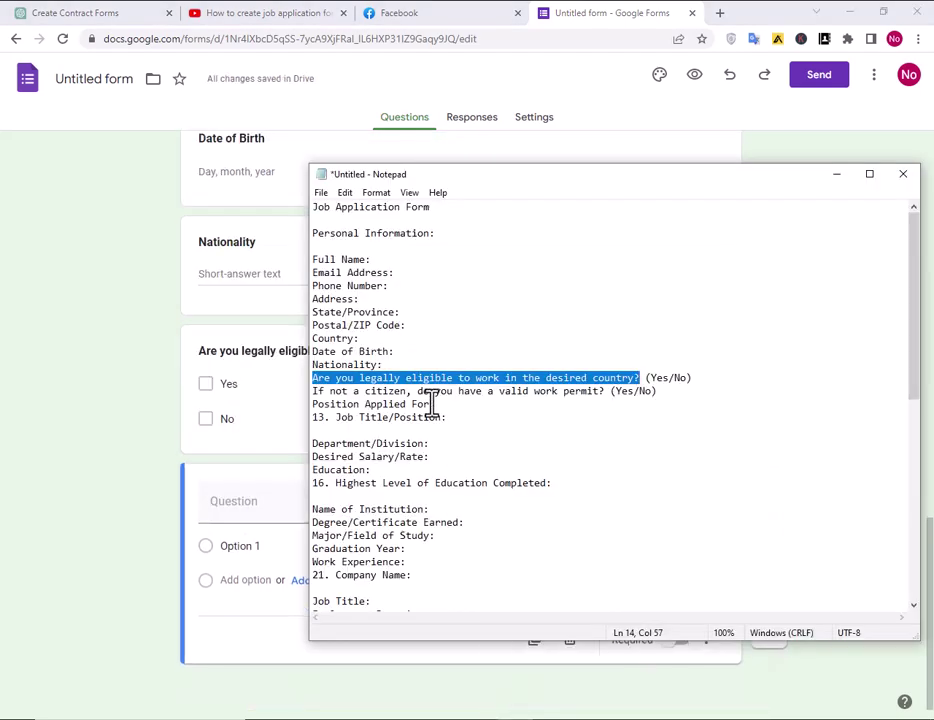
{"action": "left_click_drag", "start_coordinate": [606, 391], "coordinate": [299, 398]}
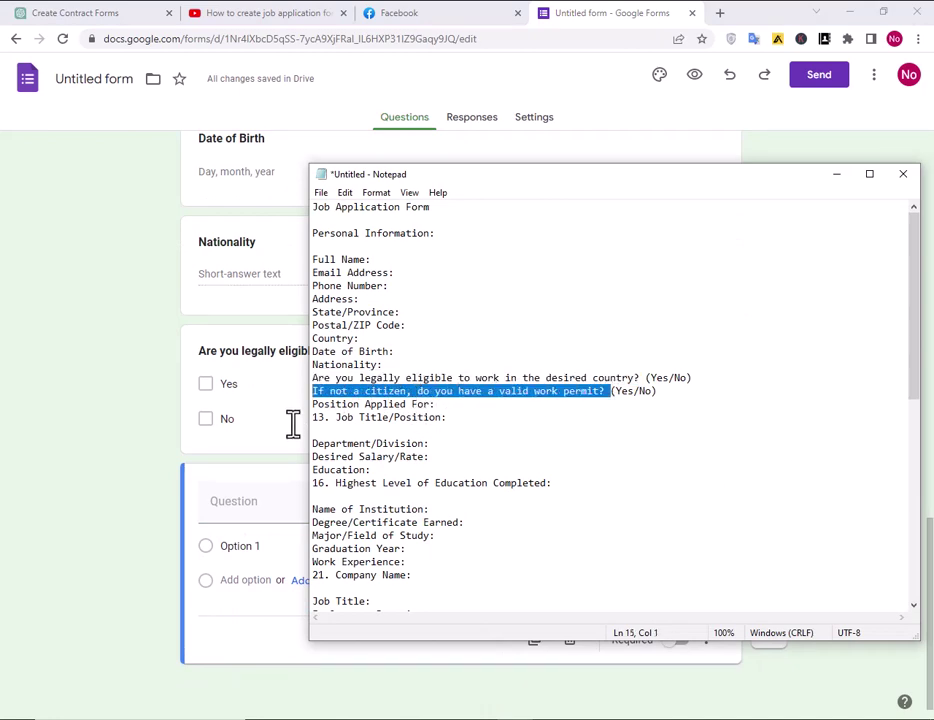
{"action": "left_click", "coordinate": [273, 508]}
{"action": "key", "text": "ctrl+v"}
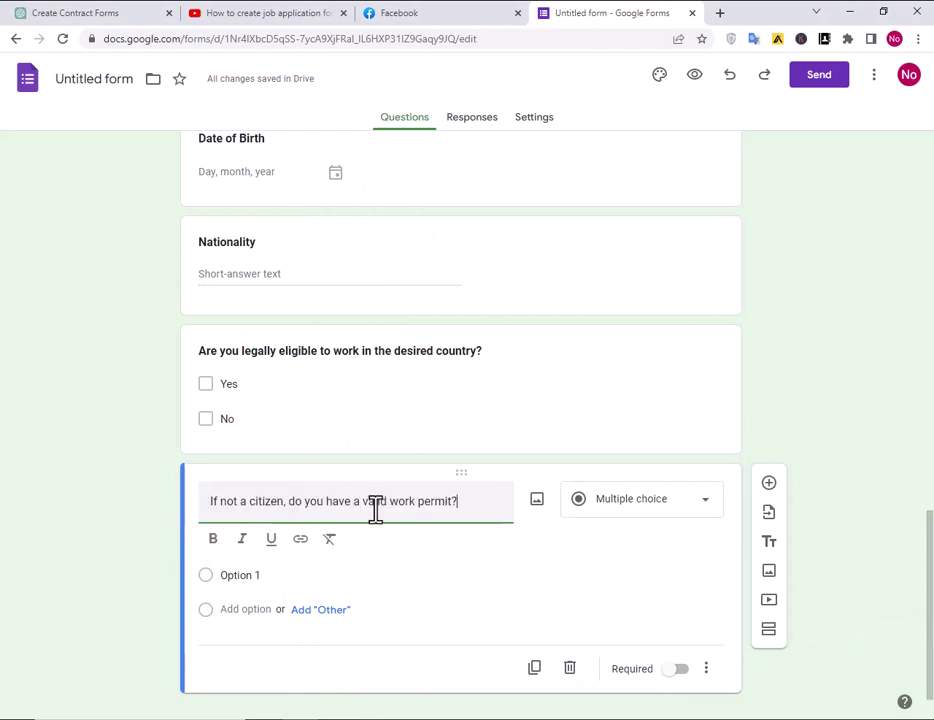
{"action": "left_click_drag", "start_coordinate": [450, 501], "coordinate": [213, 501]}
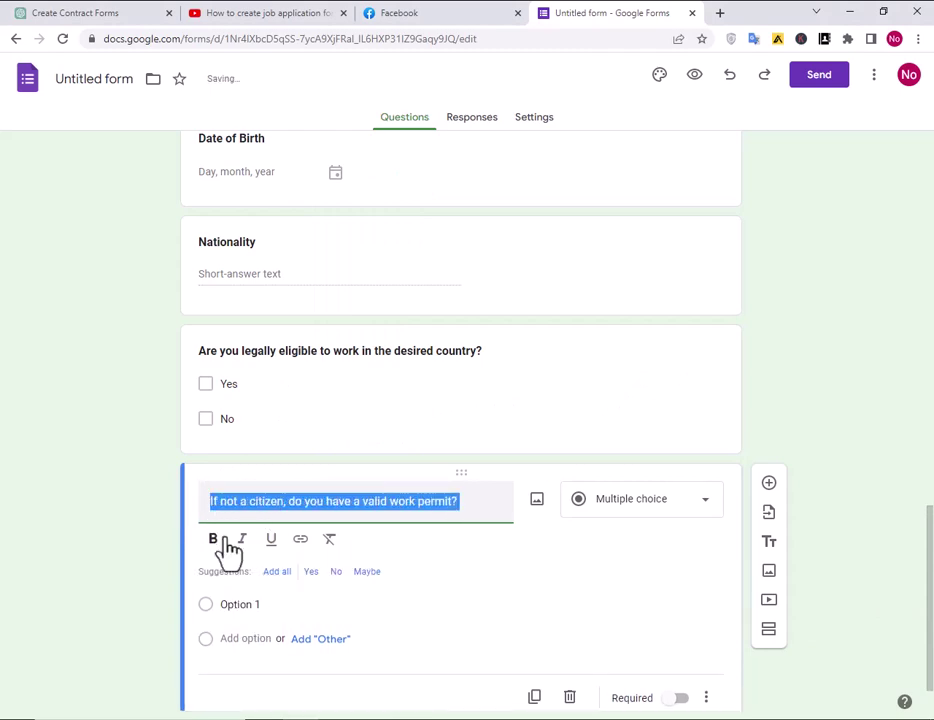
{"action": "left_click", "coordinate": [214, 541]}
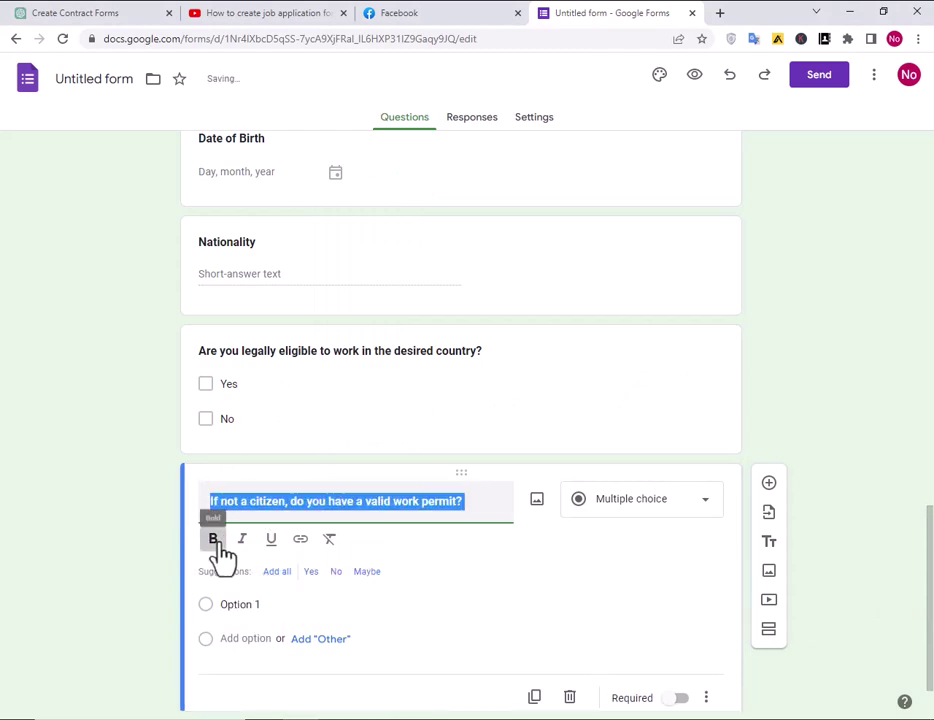
Set the work permit question's answer type to Checkboxes and give it the options "Yes" and "No".
{"action": "left_click", "coordinate": [618, 505]}
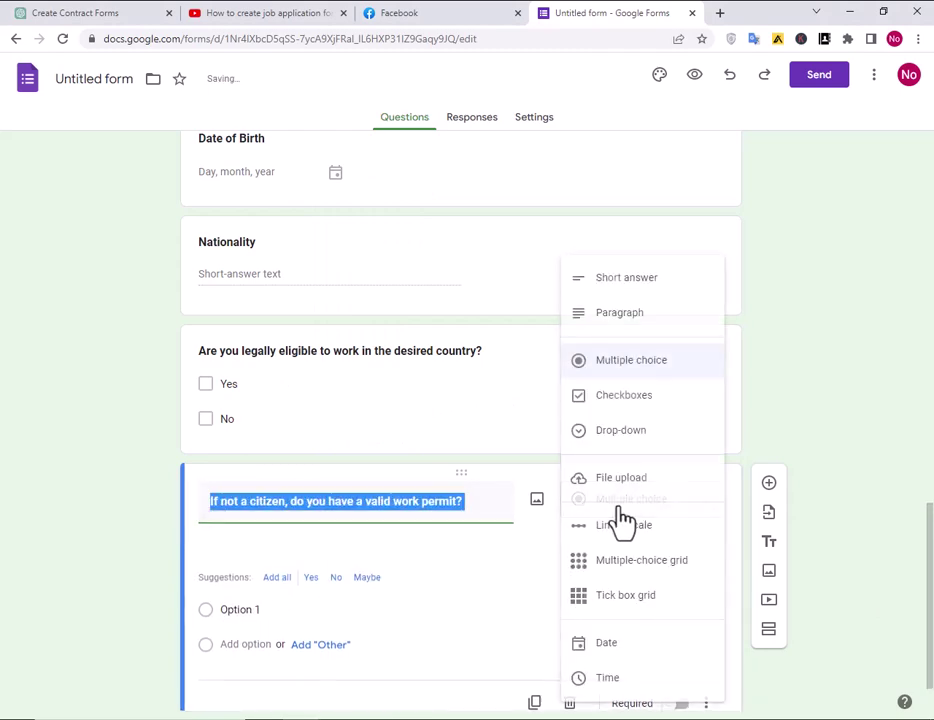
{"action": "left_click", "coordinate": [630, 400]}
{"action": "left_click", "coordinate": [238, 550]}
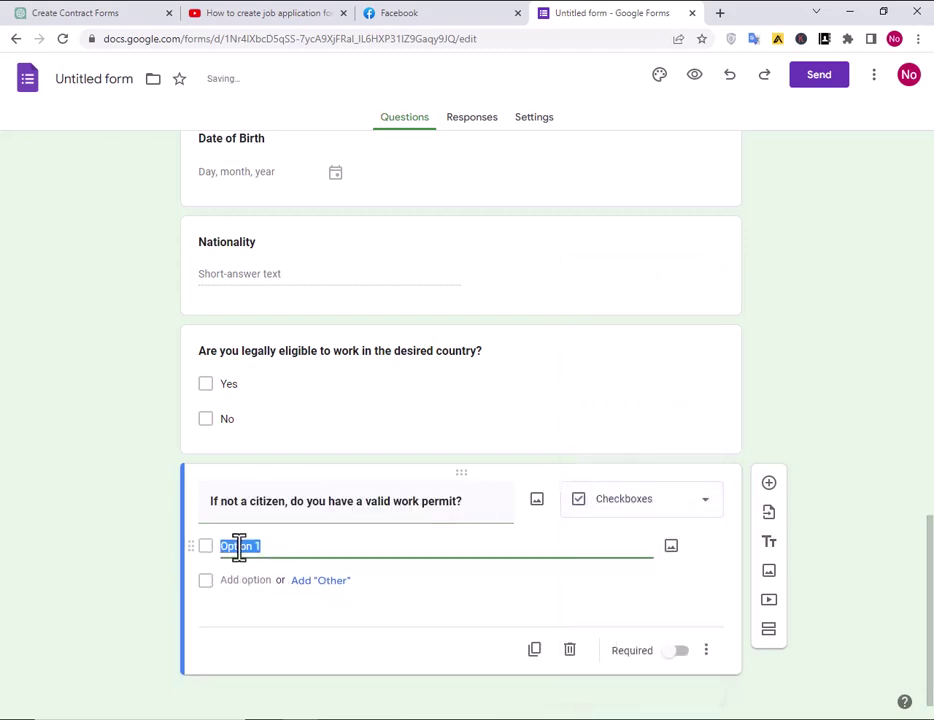
{"action": "type", "text": "Yes"}
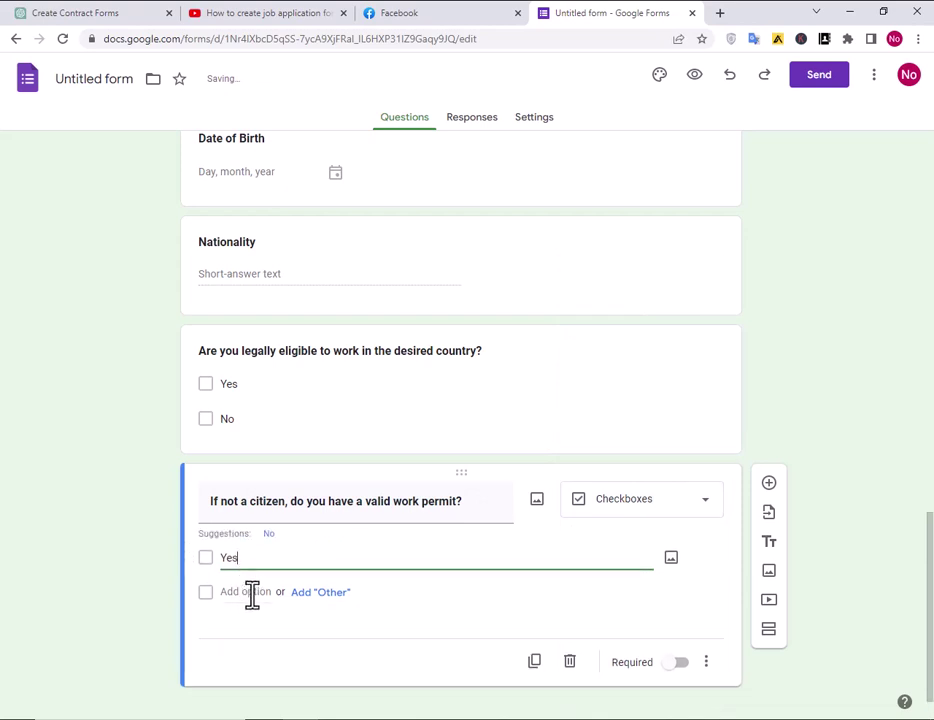
{"action": "left_click", "coordinate": [251, 588]}
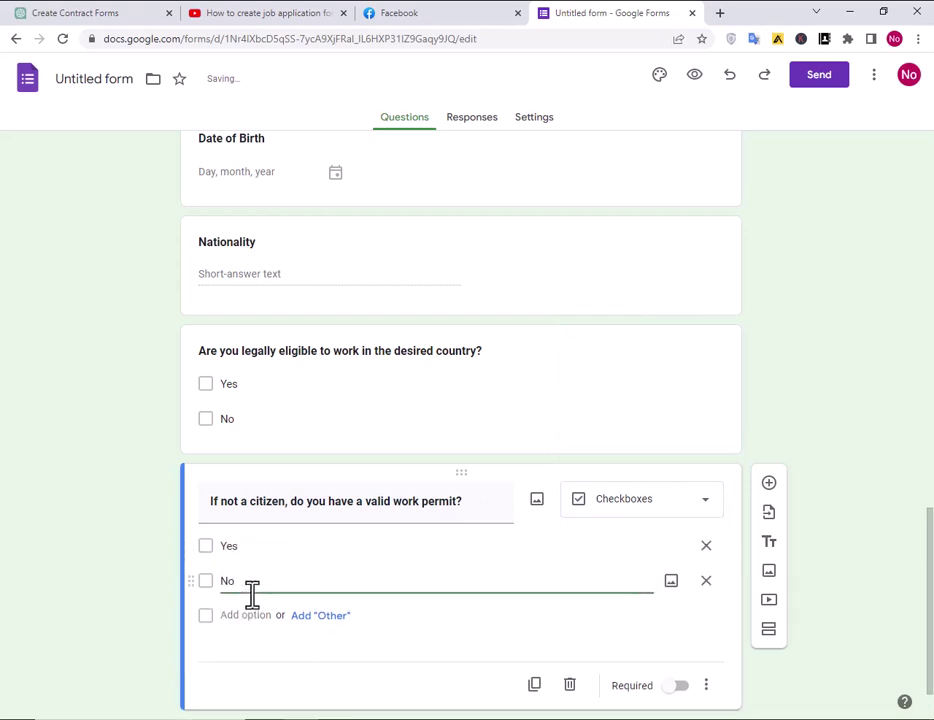
Add a new question below the work permit question and copy "Technical Skills" from the Notepad list.
{"action": "left_click", "coordinate": [771, 486]}
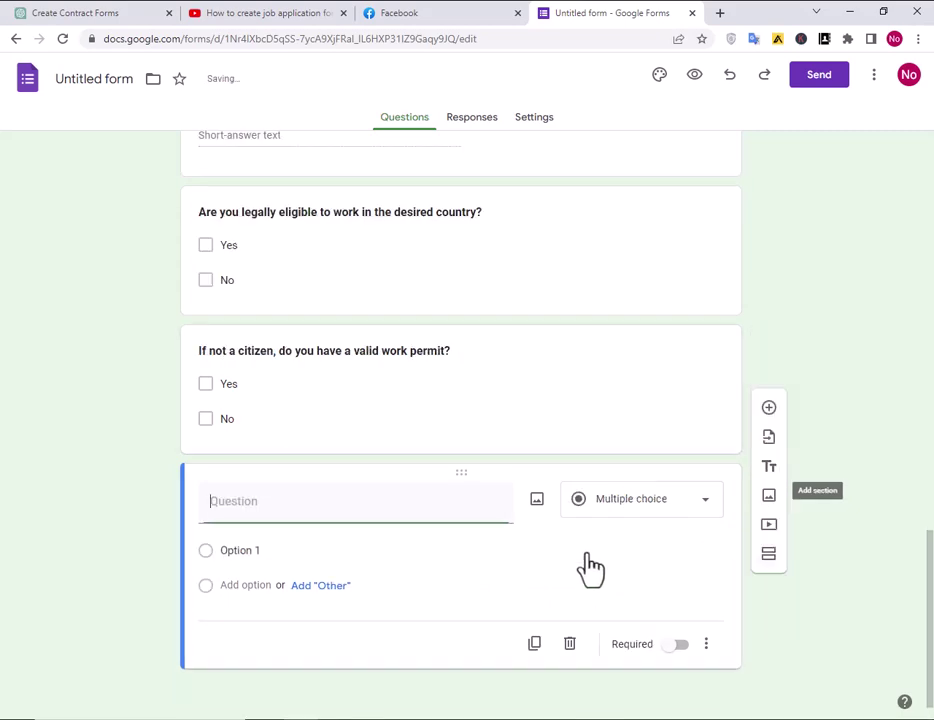
{"action": "key", "text": "alt+Tab"}
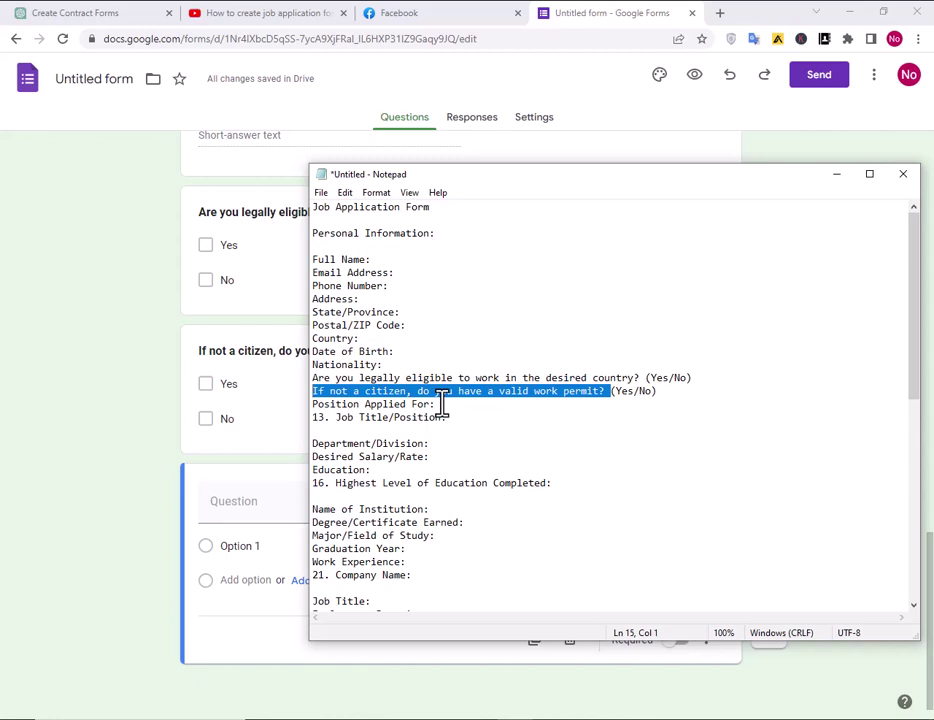
{"action": "scroll", "coordinate": [437, 470], "scroll_direction": "down", "scroll_amount": 1}
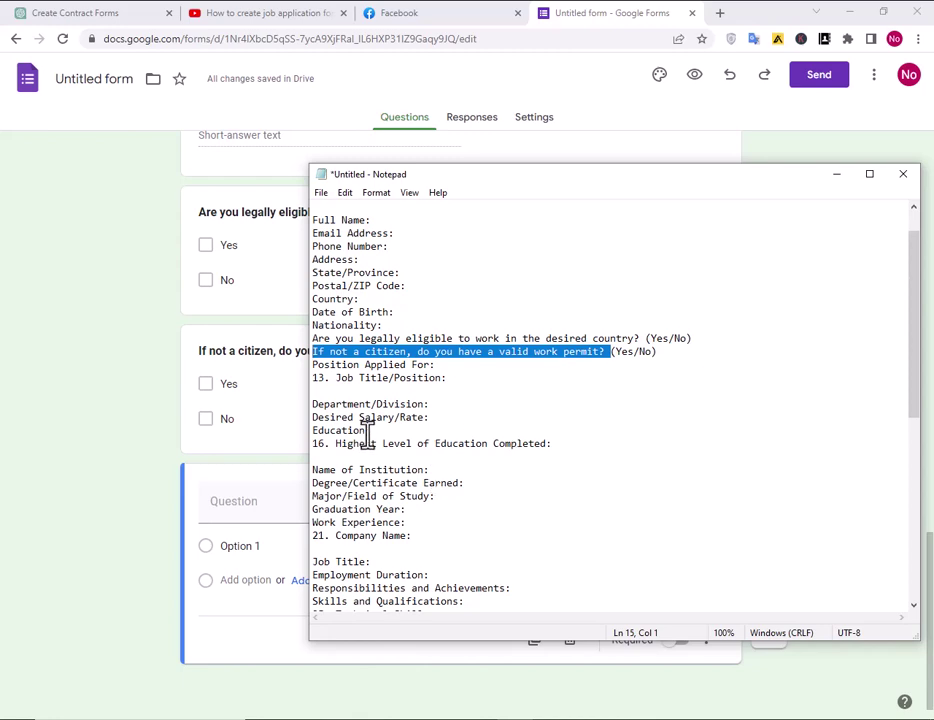
{"action": "scroll", "coordinate": [413, 387], "scroll_direction": "down", "scroll_amount": 7}
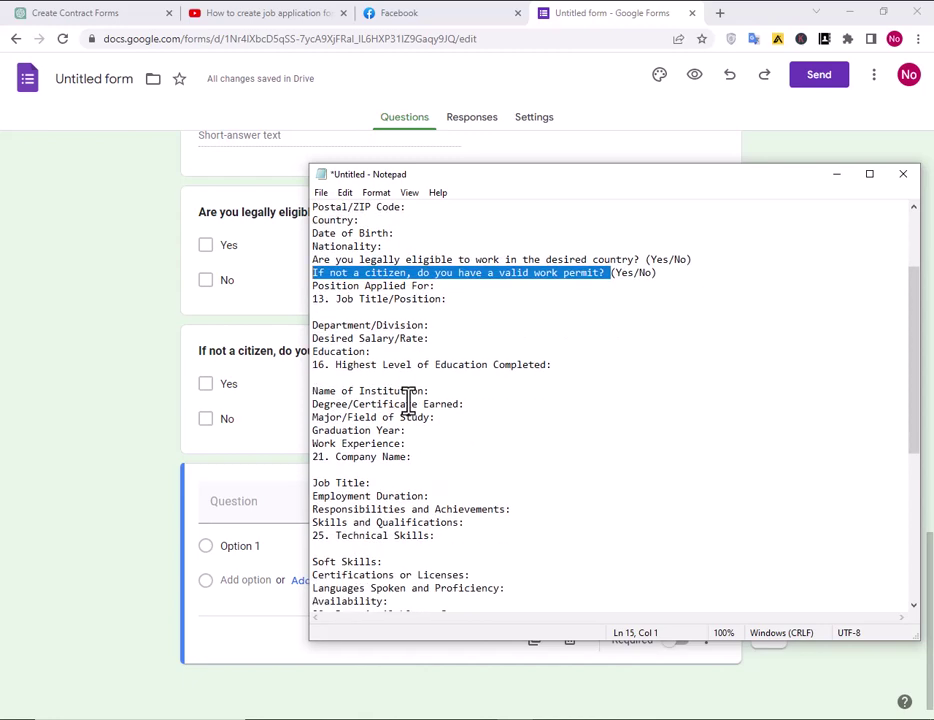
{"action": "scroll", "coordinate": [407, 404], "scroll_direction": "down", "scroll_amount": 3}
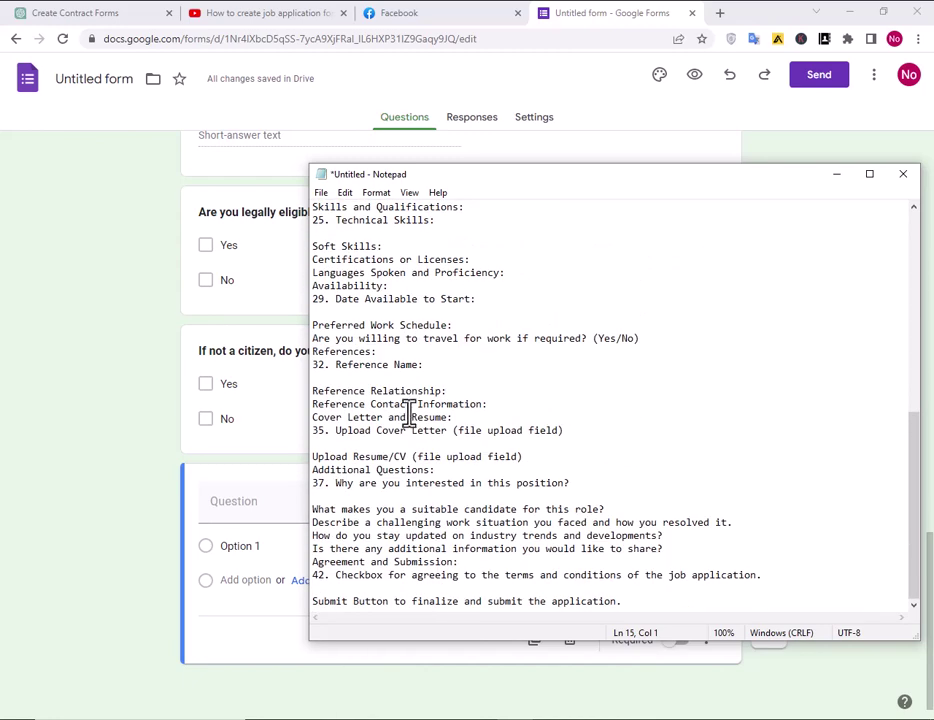
{"action": "scroll", "coordinate": [409, 415], "scroll_direction": "up", "scroll_amount": 3}
{"action": "scroll", "coordinate": [409, 415], "scroll_direction": "up", "scroll_amount": 1}
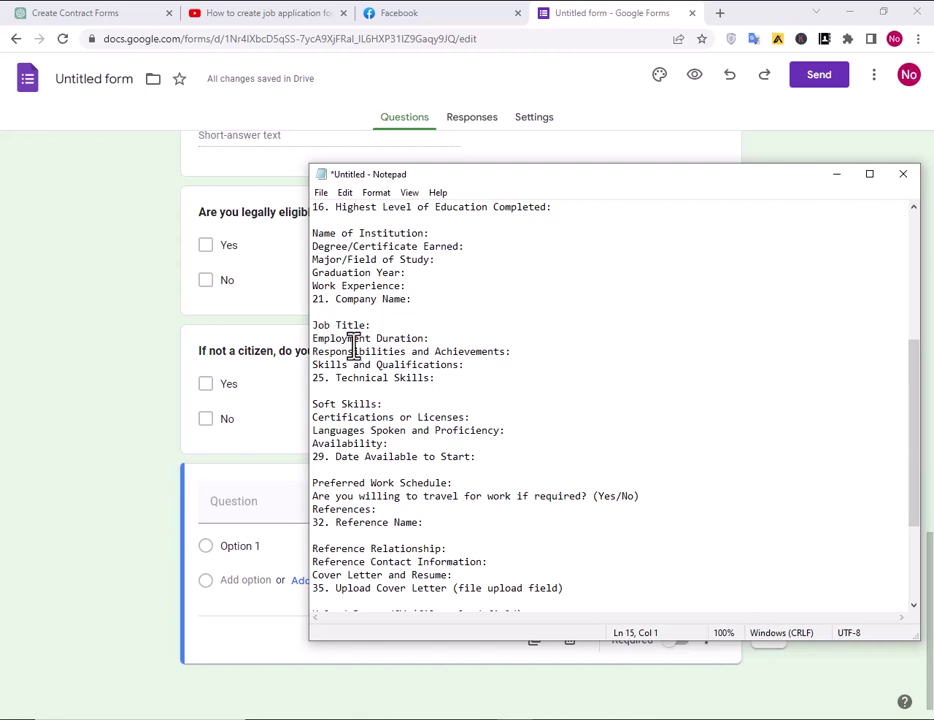
{"action": "scroll", "coordinate": [355, 350], "scroll_direction": "up", "scroll_amount": 1}
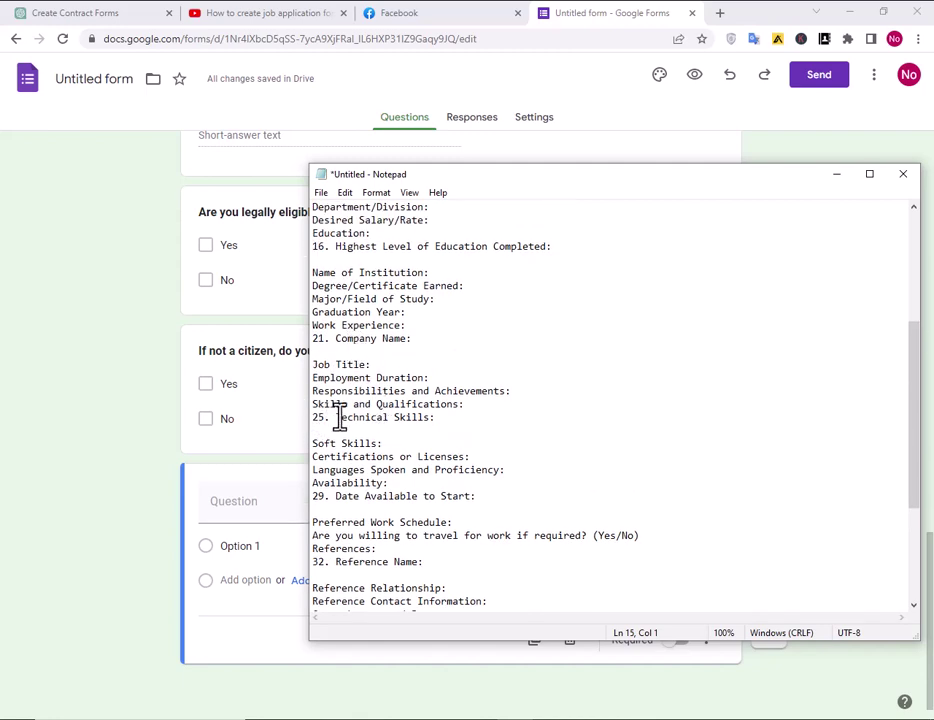
{"action": "left_click_drag", "start_coordinate": [431, 417], "coordinate": [334, 419]}
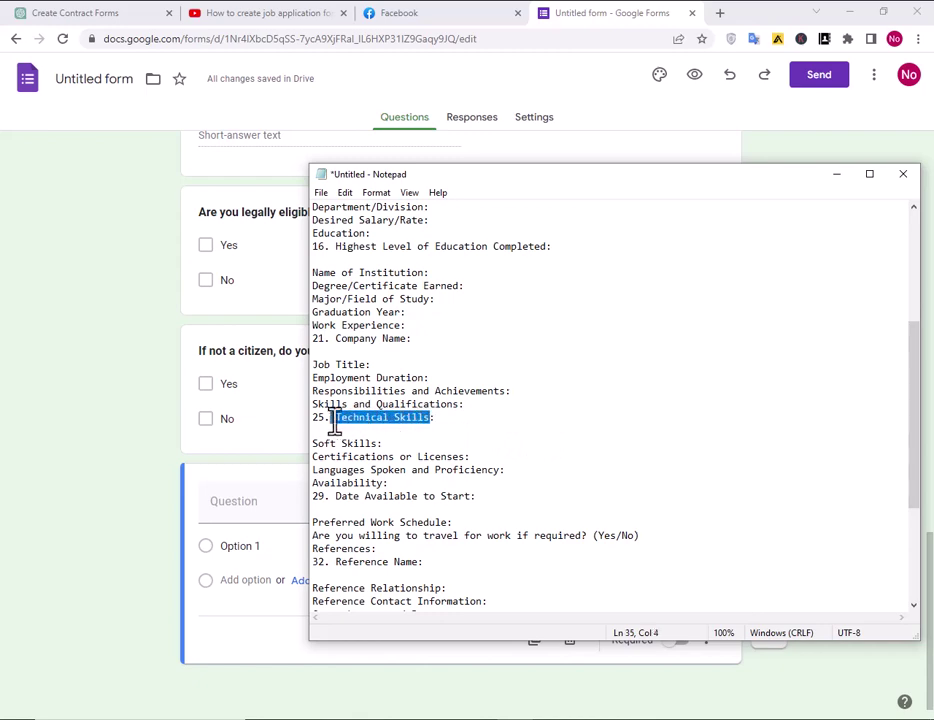
{"action": "left_click", "coordinate": [96, 546]}
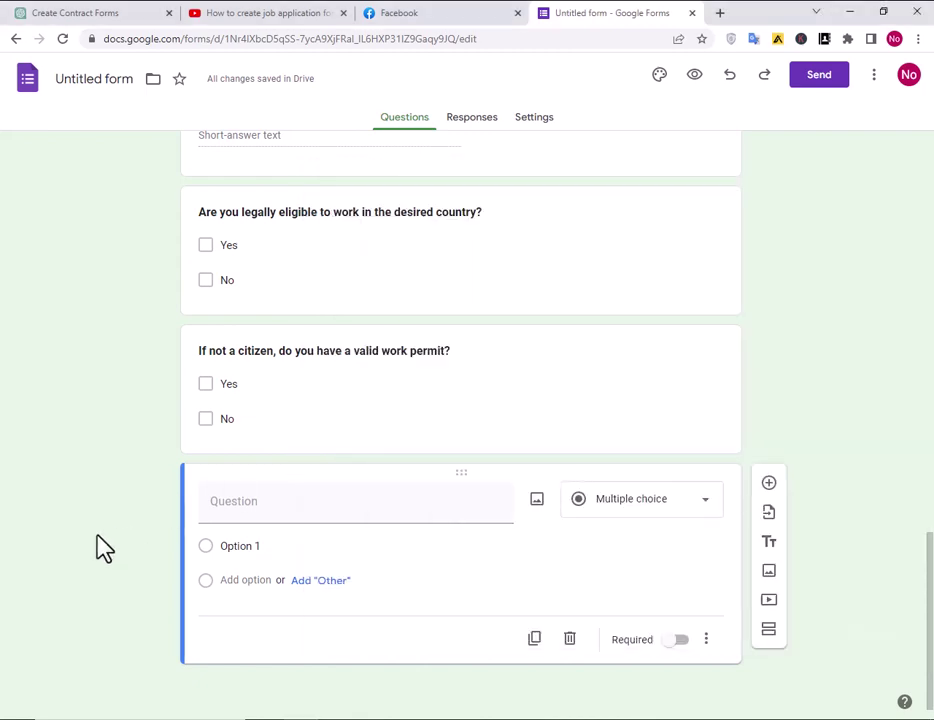
Title the new question "Technical Skills" in bold and set its answer type to Short answer.
{"action": "left_click", "coordinate": [261, 502]}
{"action": "type", "text": "Technical Skills"}
{"action": "left_click_drag", "start_coordinate": [286, 515], "coordinate": [200, 515]}
{"action": "left_click", "coordinate": [213, 540]}
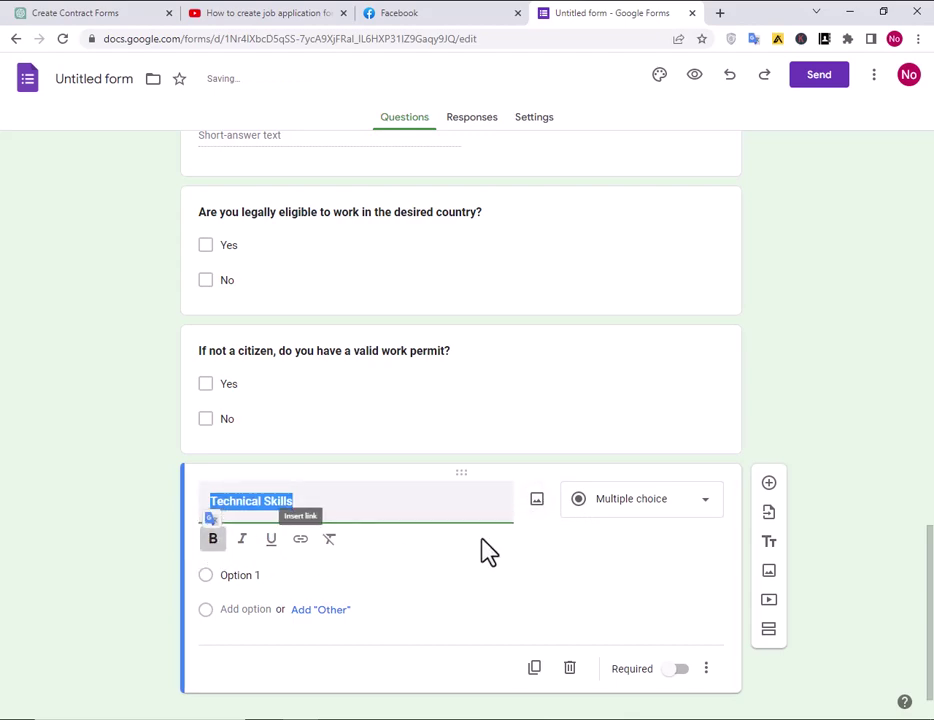
{"action": "left_click", "coordinate": [655, 505]}
{"action": "left_click", "coordinate": [653, 288]}
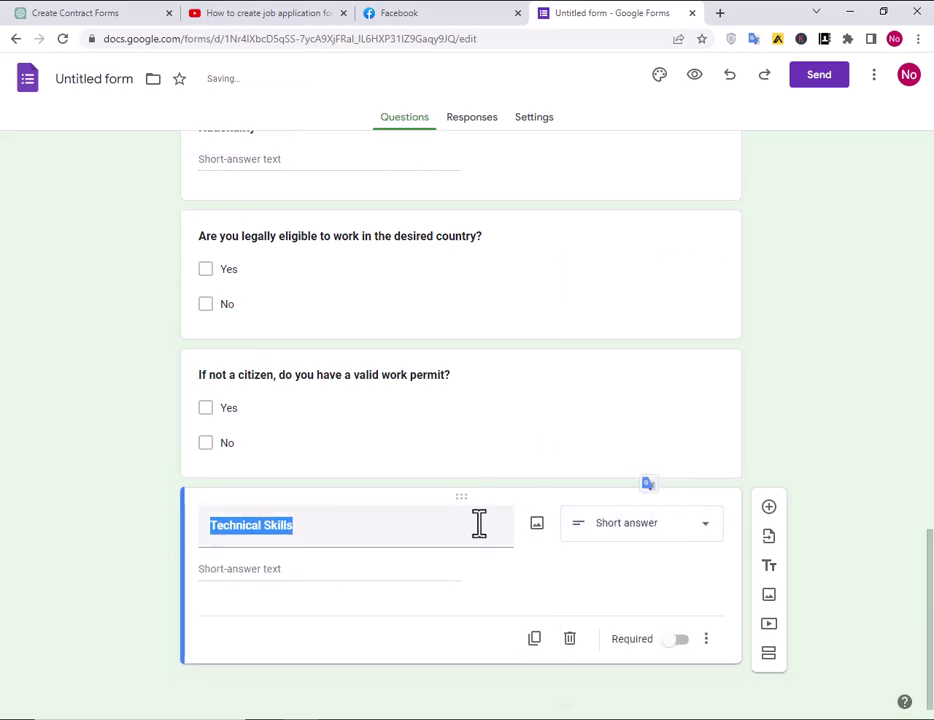
{"action": "left_click", "coordinate": [560, 581]}
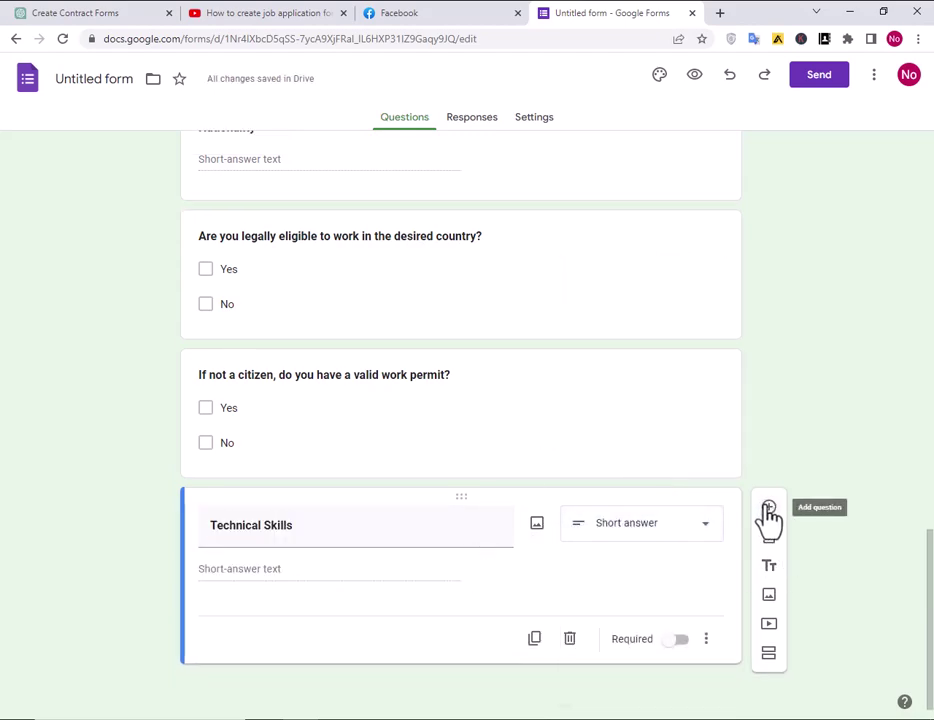
Add another blank question below Technical Skills and insert a new section after it.
{"action": "left_click", "coordinate": [769, 507]}
{"action": "key", "text": "alt+Tab"}
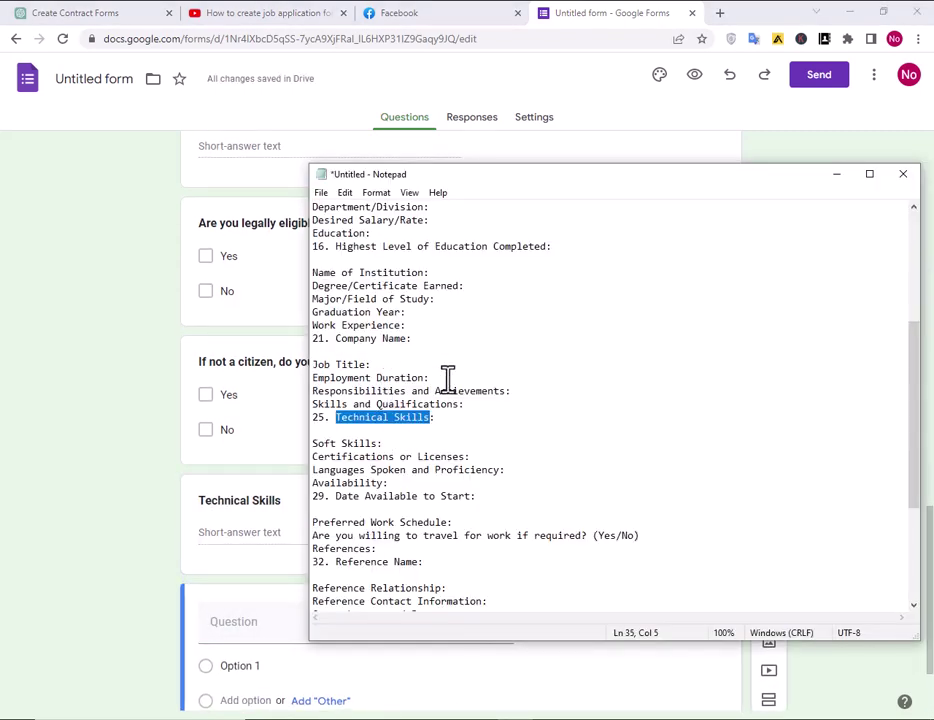
{"action": "scroll", "coordinate": [447, 378], "scroll_direction": "up", "scroll_amount": 1}
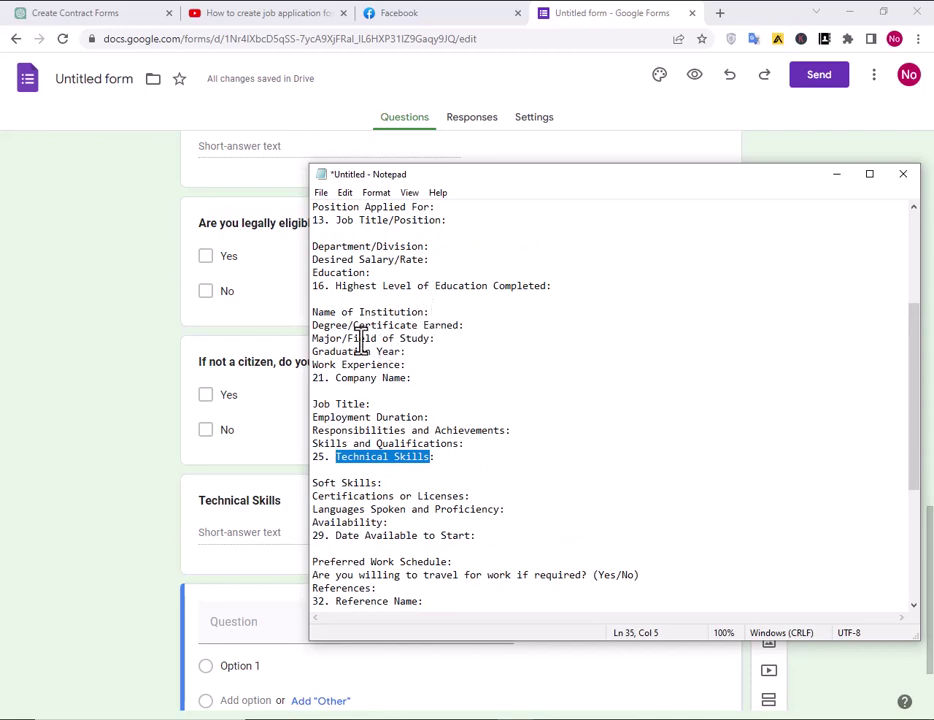
{"action": "left_click", "coordinate": [88, 434]}
{"action": "scroll", "coordinate": [450, 611], "scroll_direction": "down", "scroll_amount": 2}
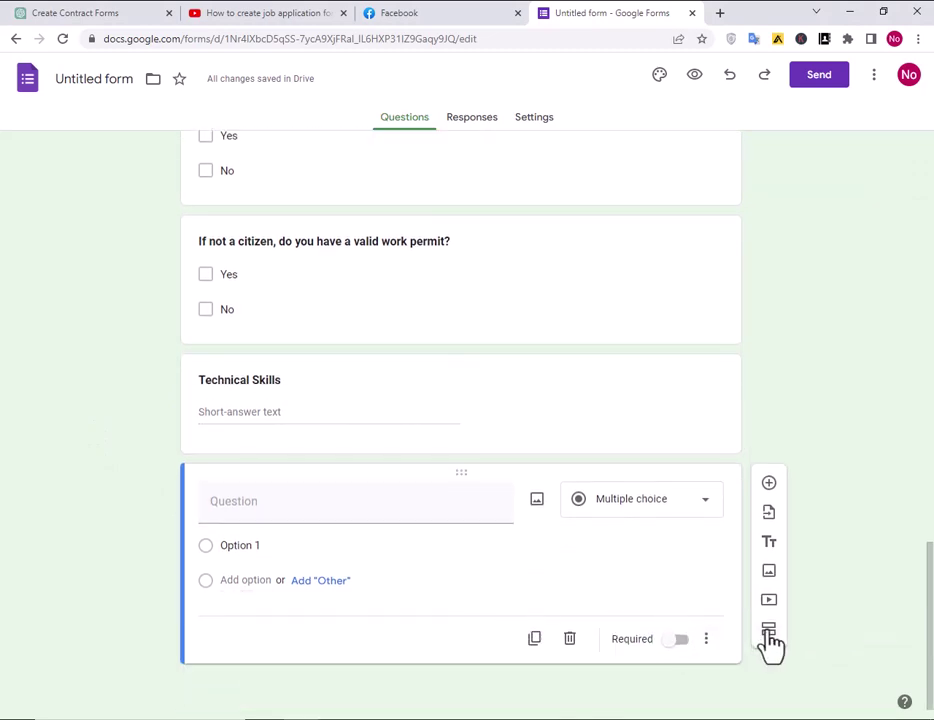
{"action": "left_click", "coordinate": [771, 645]}
Title the blank question below Technical Skills "Position", copied from the Notepad list, and make the title bold.
{"action": "left_click", "coordinate": [327, 547]}
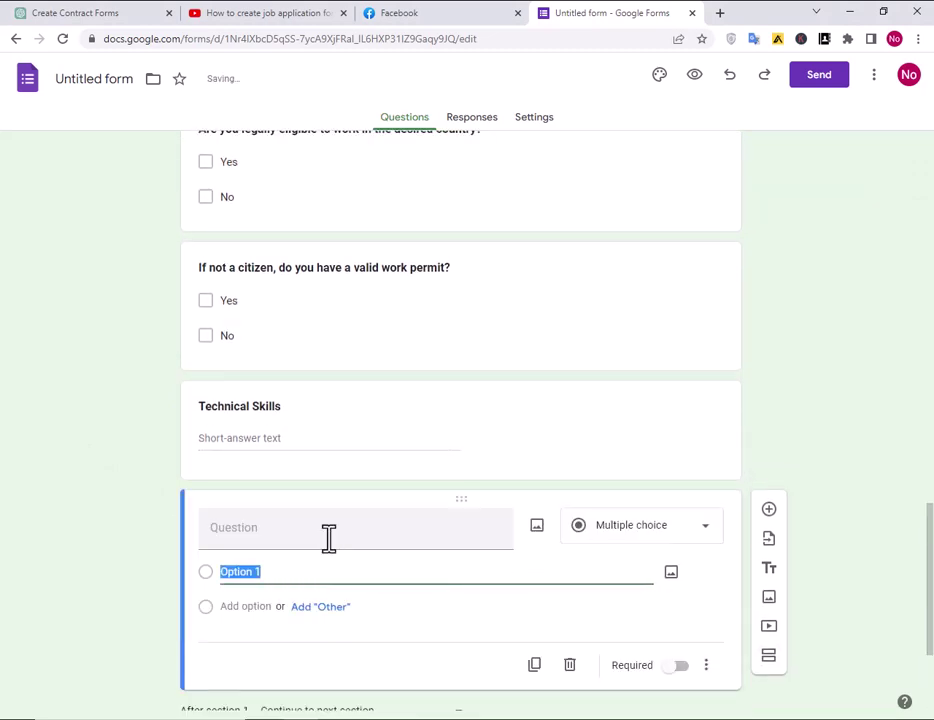
{"action": "left_click", "coordinate": [321, 535]}
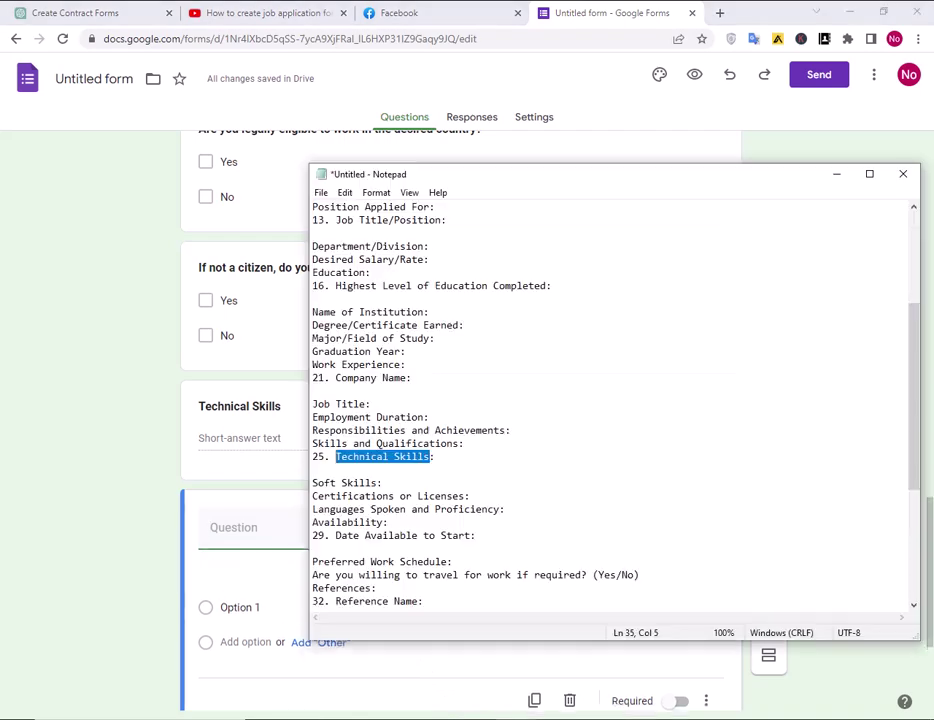
{"action": "key", "text": "alt+Tab"}
{"action": "scroll", "coordinate": [415, 307], "scroll_direction": "up", "scroll_amount": 2}
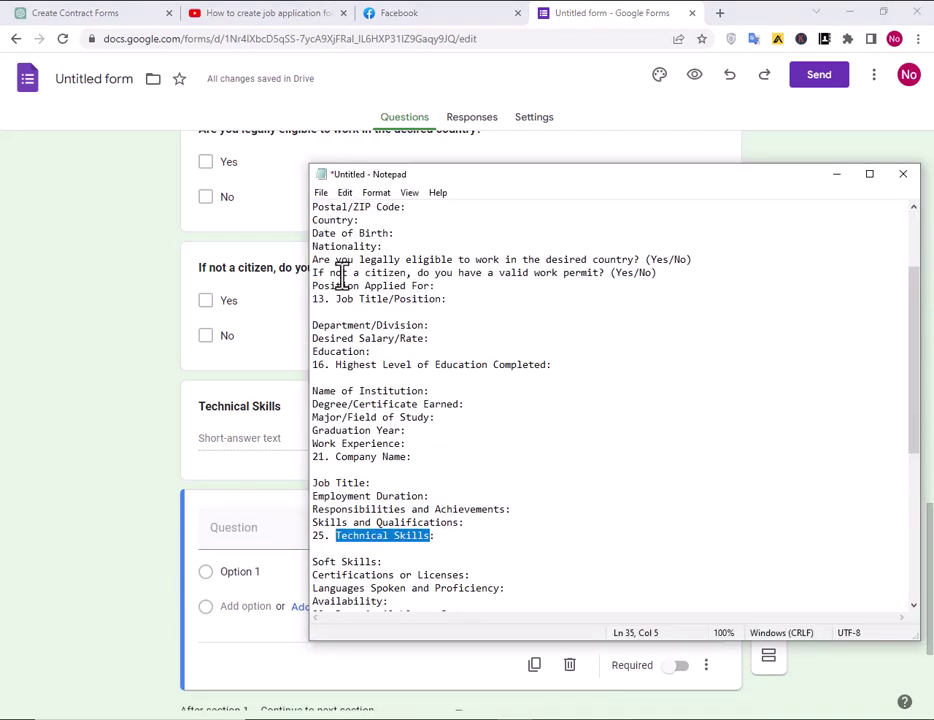
{"action": "left_click", "coordinate": [432, 287]}
{"action": "left_click", "coordinate": [447, 300]}
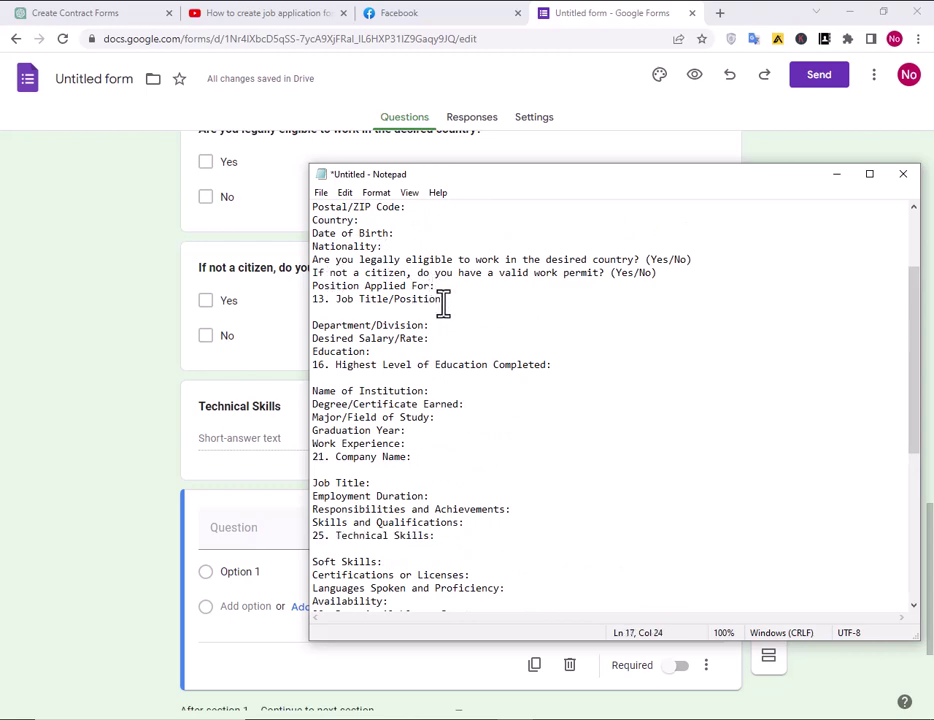
{"action": "left_click_drag", "start_coordinate": [443, 303], "coordinate": [404, 308]}
{"action": "left_click", "coordinate": [225, 532]}
{"action": "type", "text": "Position"}
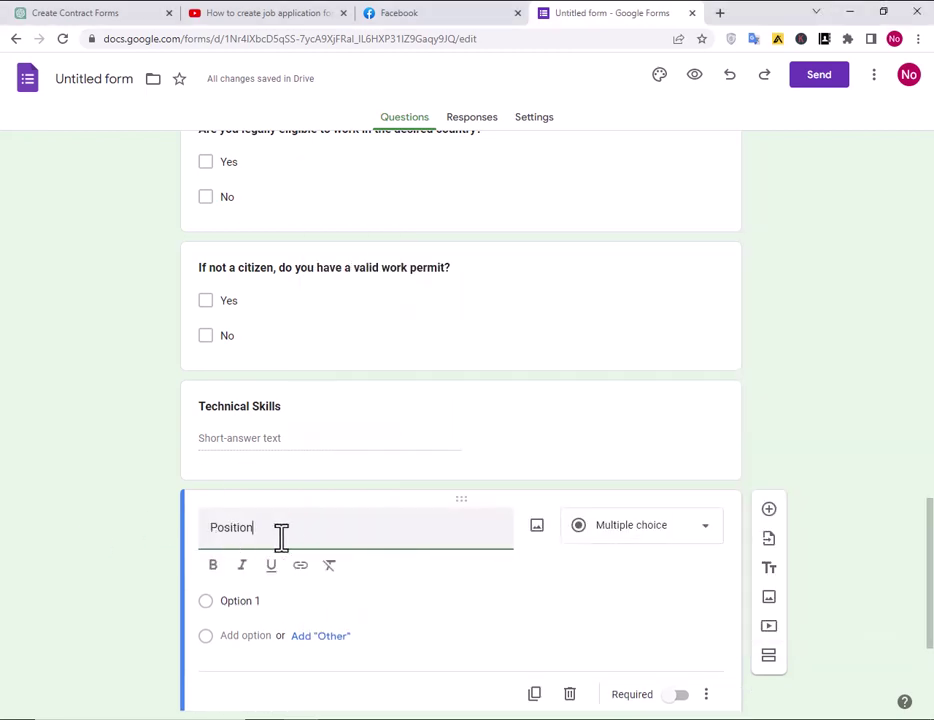
{"action": "left_click_drag", "start_coordinate": [281, 537], "coordinate": [192, 546]}
{"action": "left_click", "coordinate": [212, 565]}
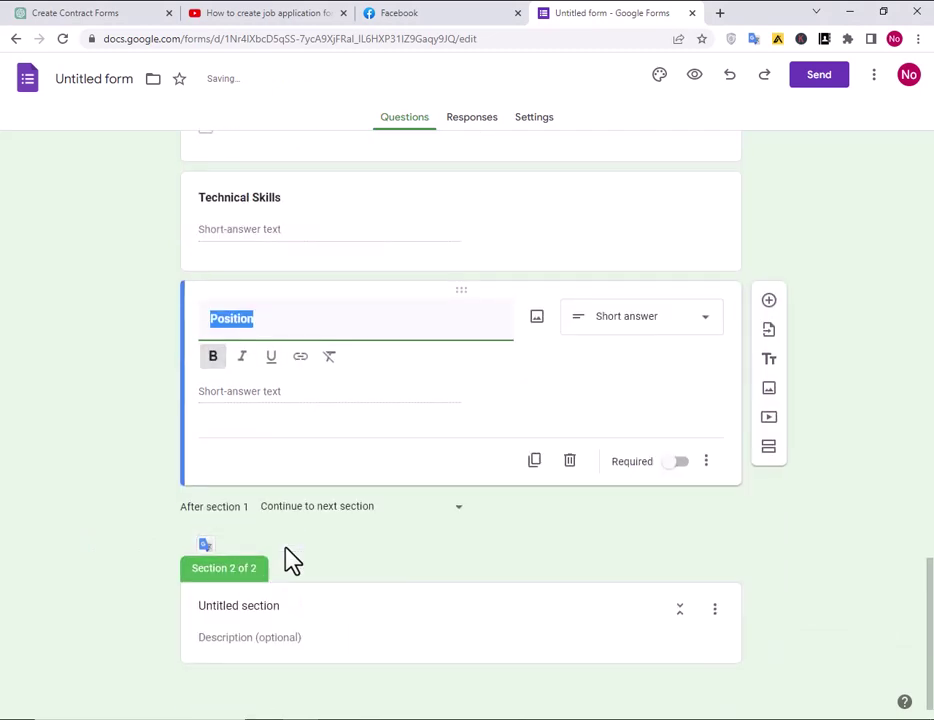
Rename the untitled second section "Education Qualification" and make its title bold.
{"action": "left_click", "coordinate": [256, 607]}
{"action": "left_click_drag", "start_coordinate": [288, 609], "coordinate": [122, 620]}
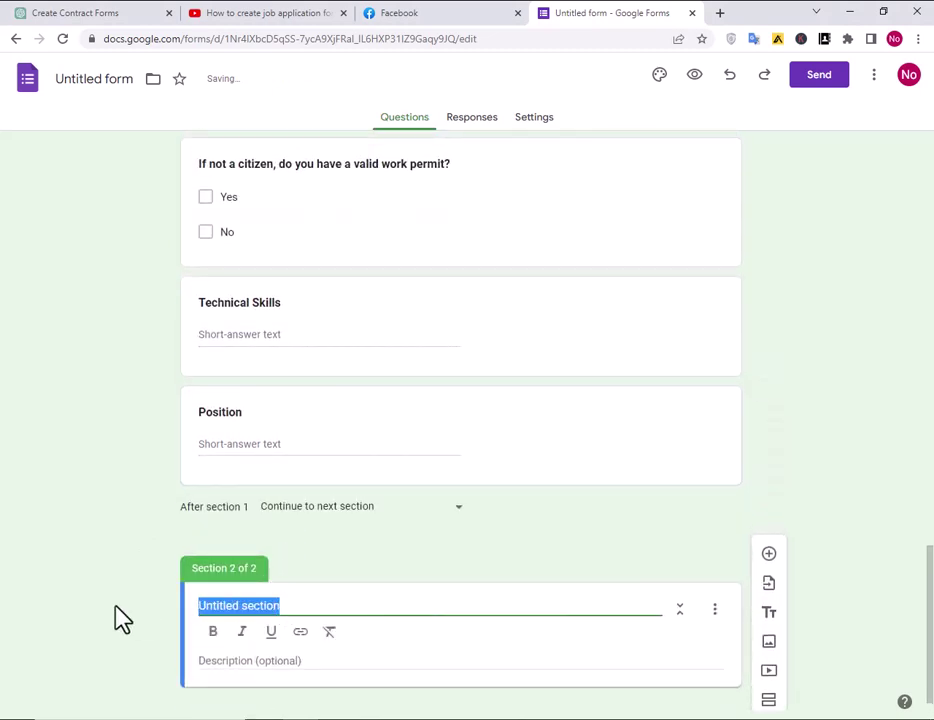
{"action": "type", "text": "Education Qualification"}
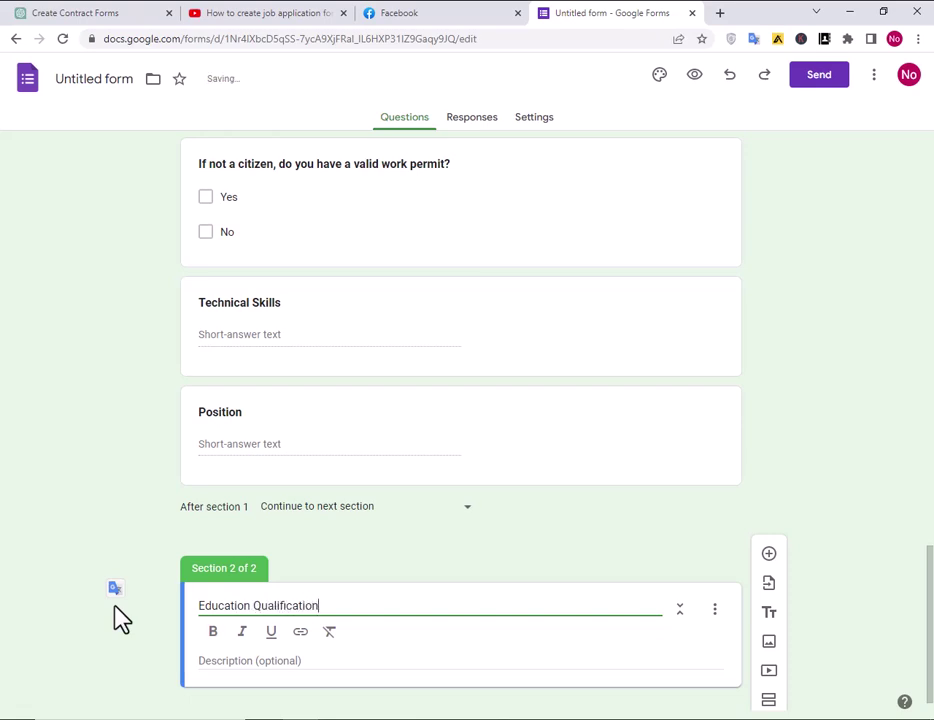
{"action": "left_click_drag", "start_coordinate": [325, 605], "coordinate": [121, 621]}
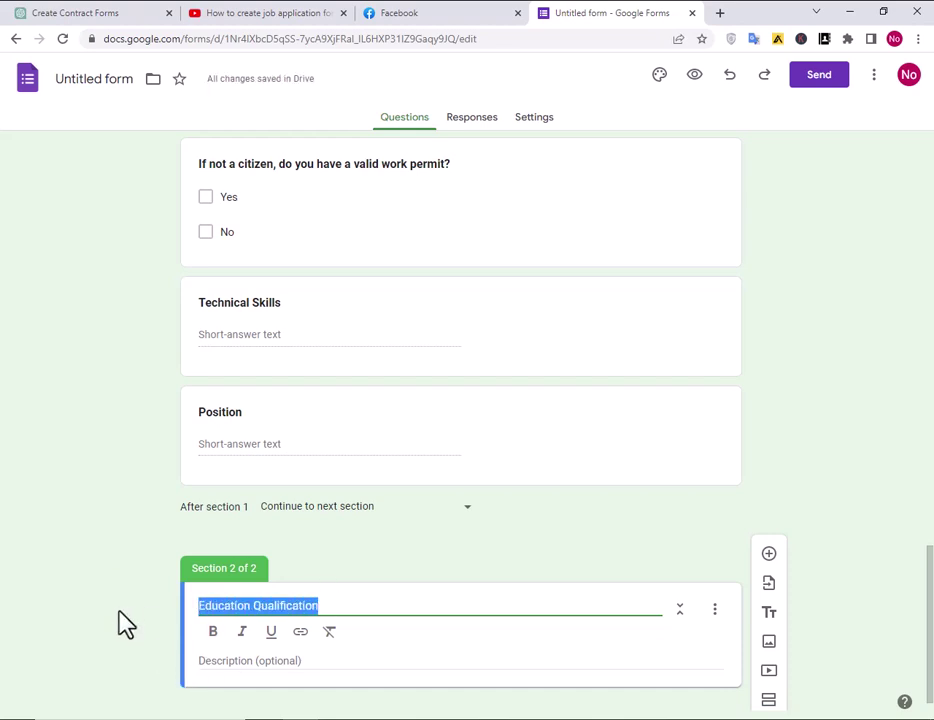
{"action": "left_click", "coordinate": [212, 638]}
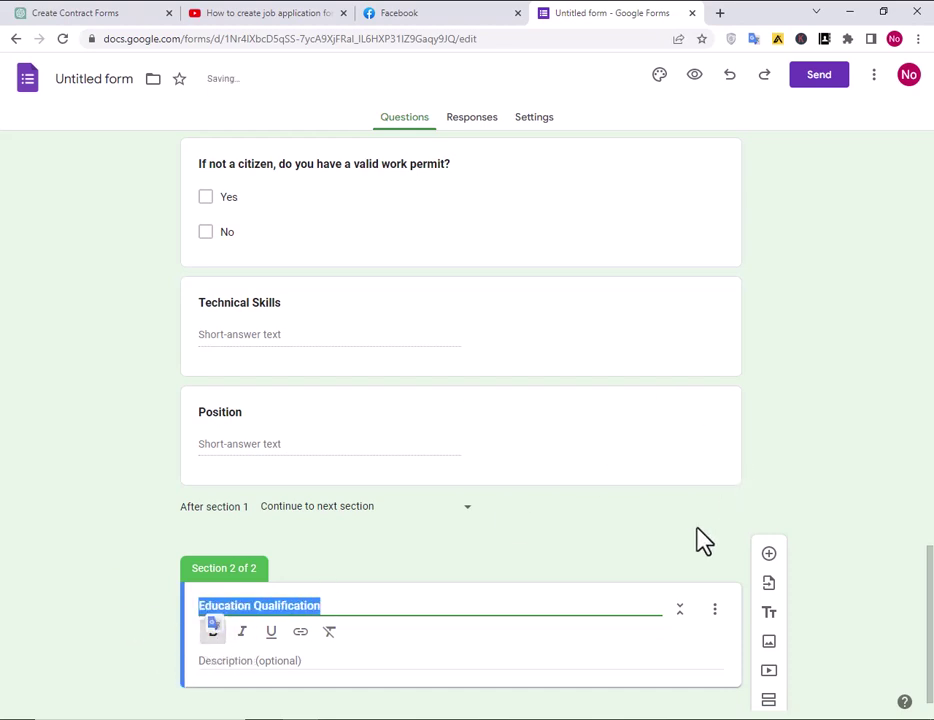
{"action": "scroll", "coordinate": [705, 560], "scroll_direction": "down", "scroll_amount": 1}
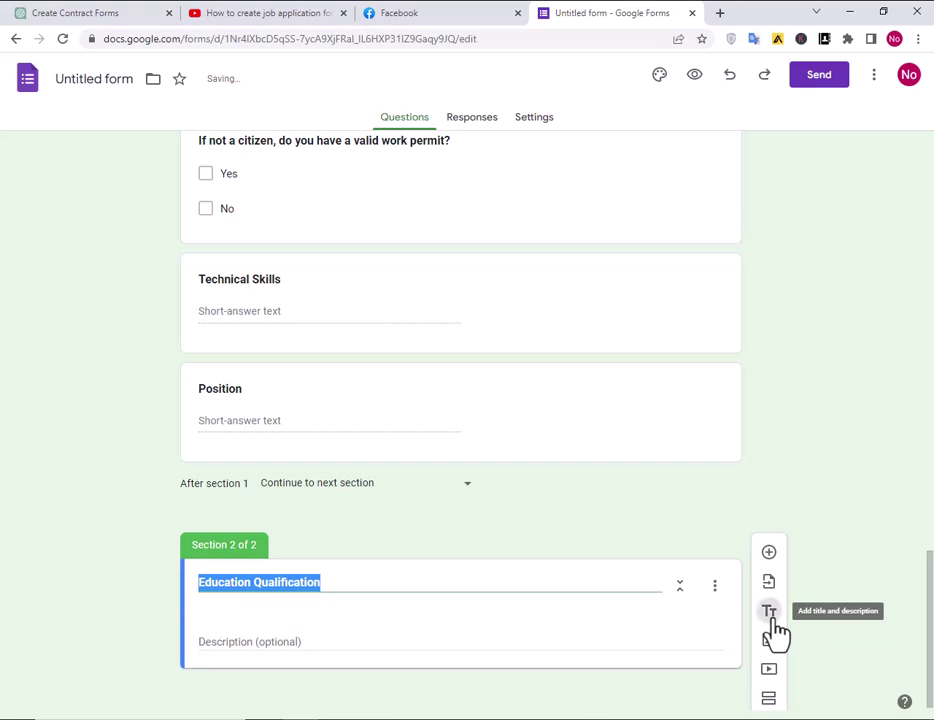
{"action": "left_click", "coordinate": [771, 614]}
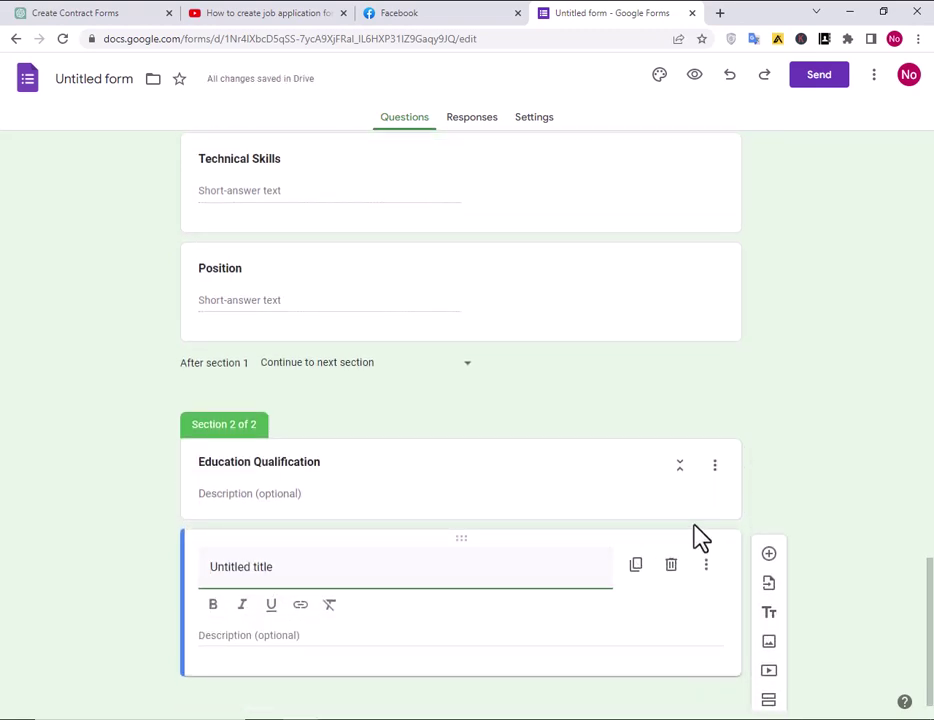
{"action": "left_click", "coordinate": [705, 567]}
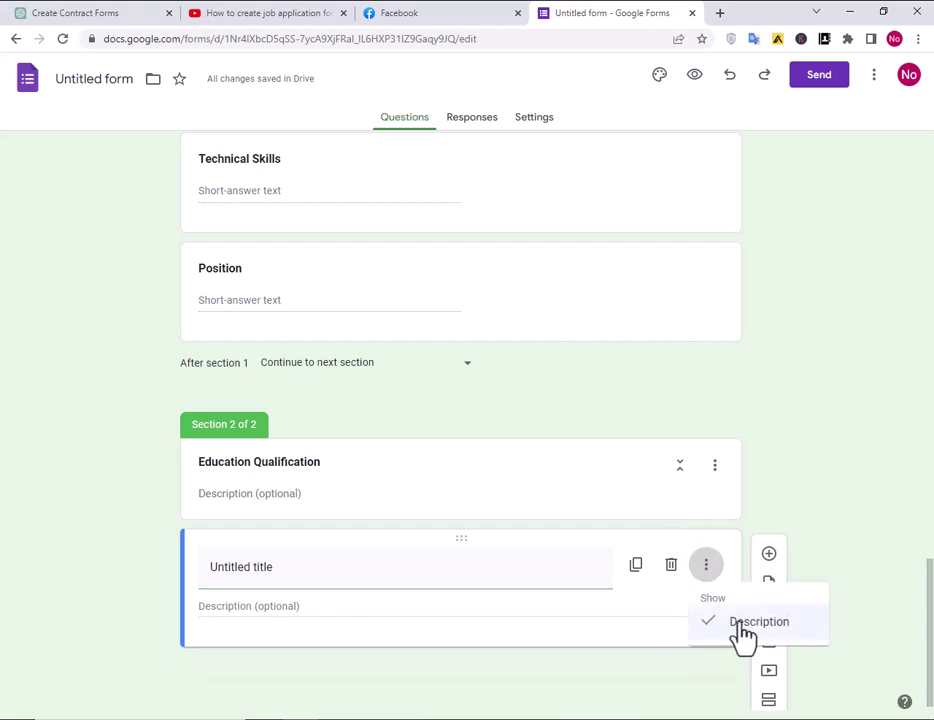
{"action": "left_click", "coordinate": [405, 705]}
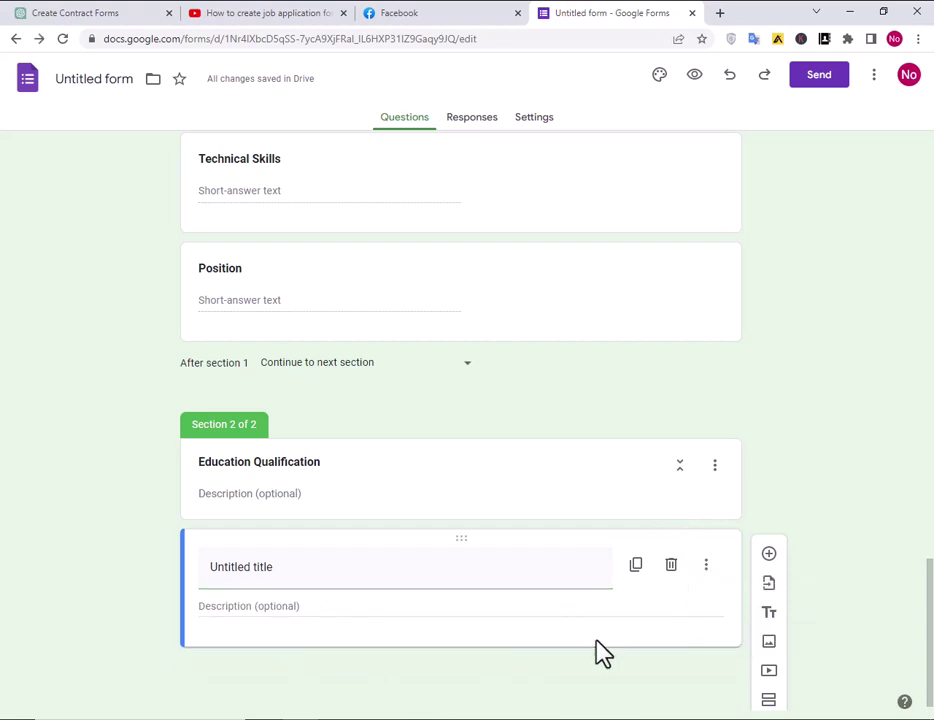
{"action": "left_click", "coordinate": [671, 567]}
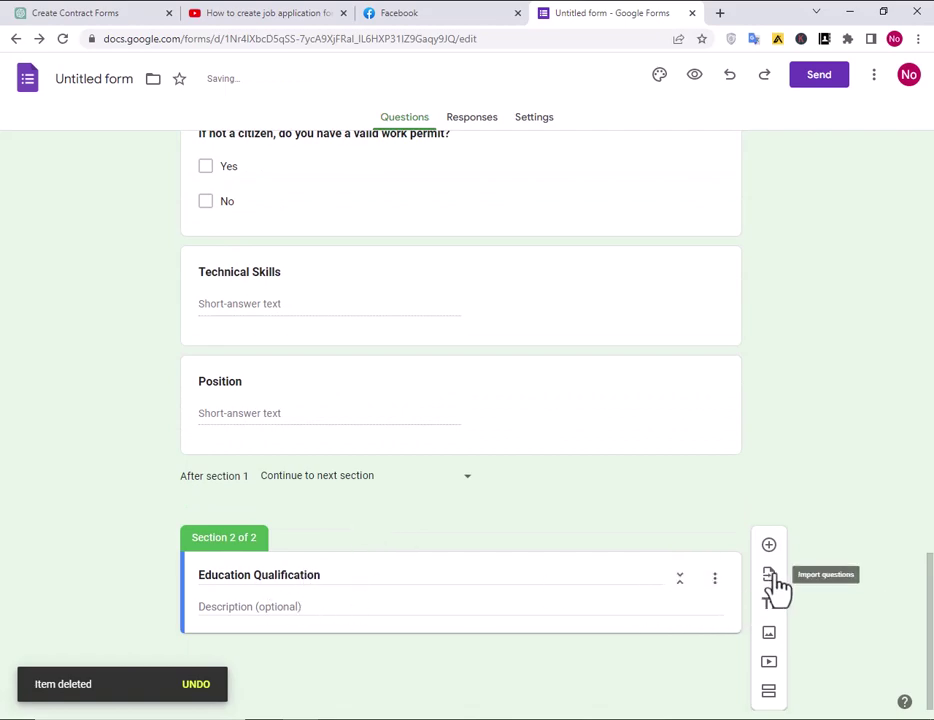
Add a question to the Education Qualification section titled "Name of Institution", copied from the Notepad list, and make its title bold.
{"action": "left_click", "coordinate": [769, 544]}
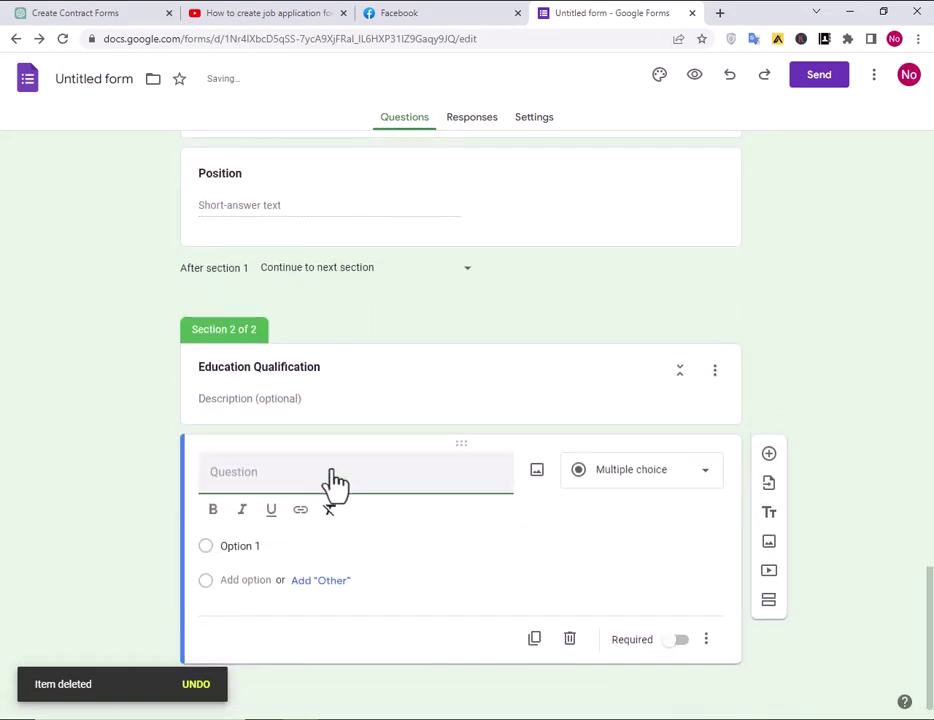
{"action": "key", "text": "alt+Tab"}
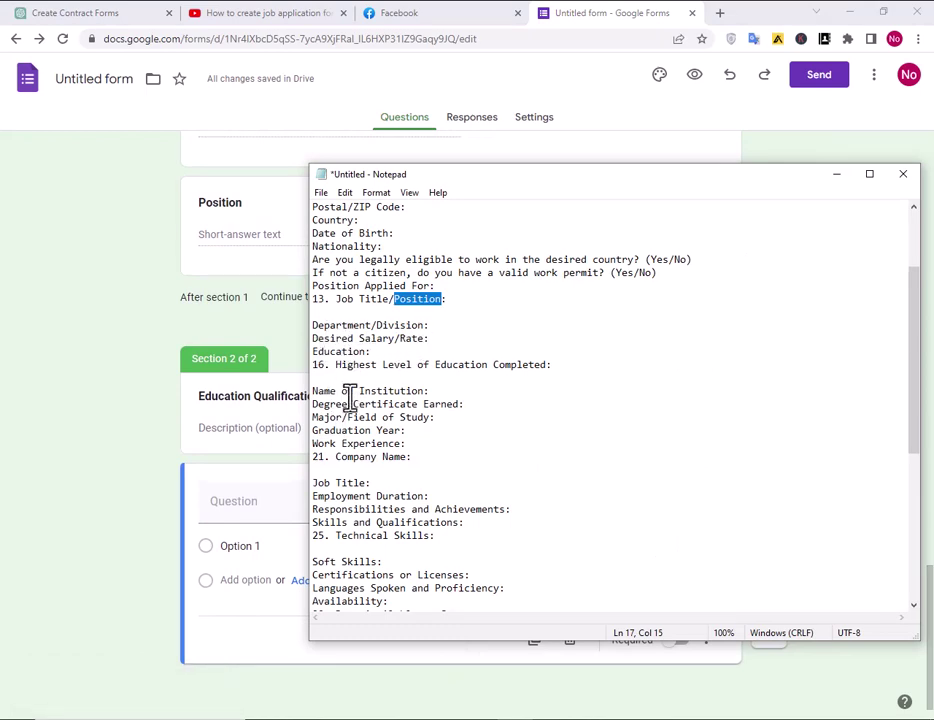
{"action": "left_click_drag", "start_coordinate": [314, 392], "coordinate": [430, 391]}
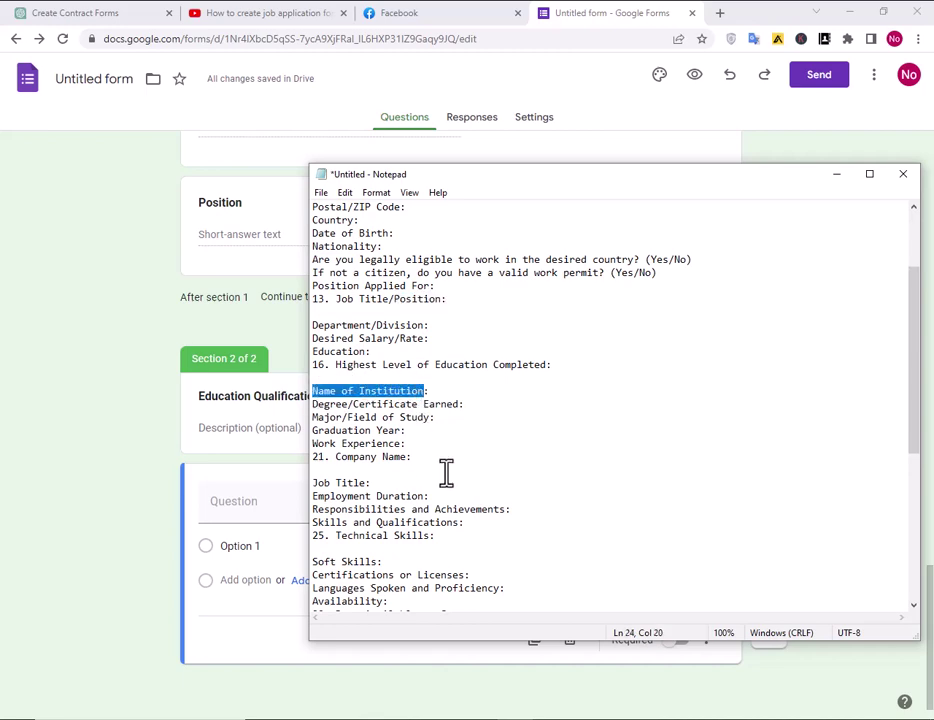
{"action": "key", "text": "ctrl+c"}
{"action": "left_click", "coordinate": [10, 618]}
{"action": "left_click", "coordinate": [246, 500]}
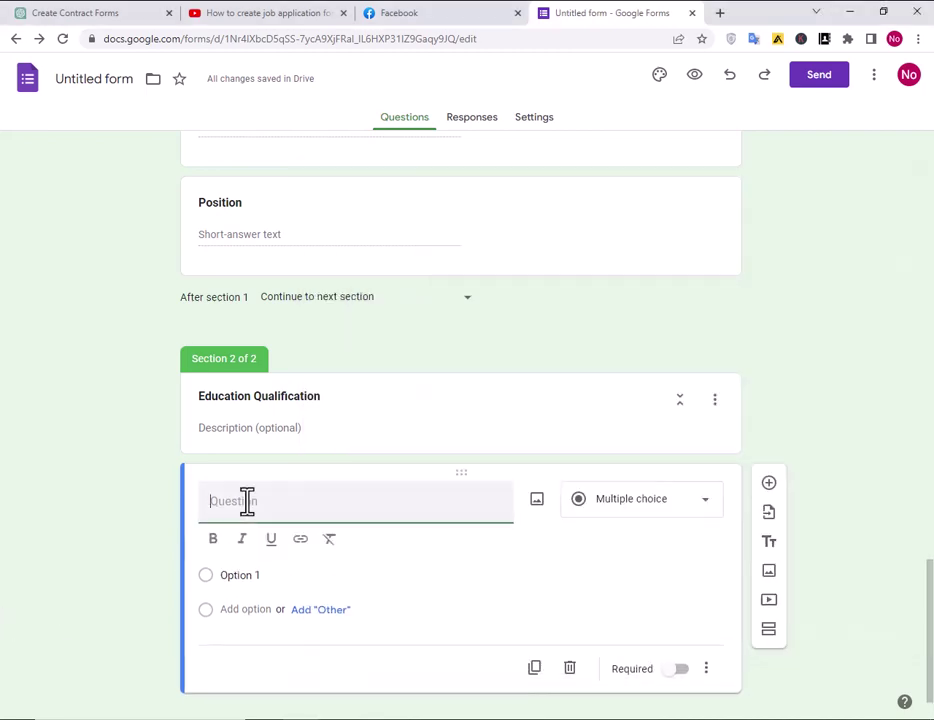
{"action": "key", "text": "ctrl+v"}
{"action": "left_click_drag", "start_coordinate": [340, 505], "coordinate": [206, 521]}
{"action": "left_click", "coordinate": [212, 540]}
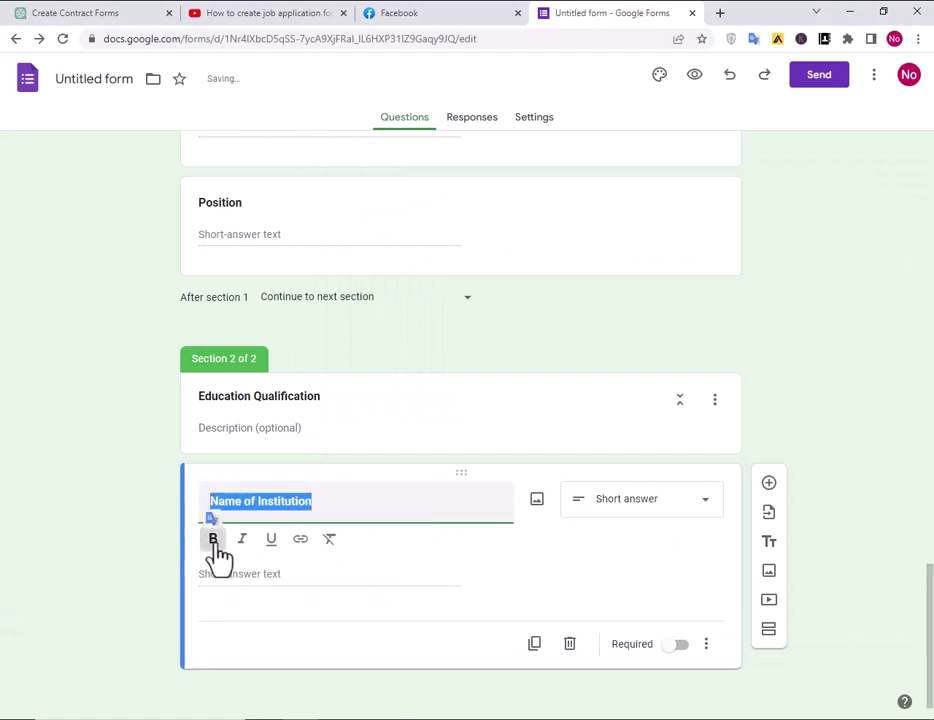
Set the Name of Institution question to Short answer and add another blank question below it.
{"action": "left_click", "coordinate": [590, 507]}
{"action": "left_click", "coordinate": [630, 285]}
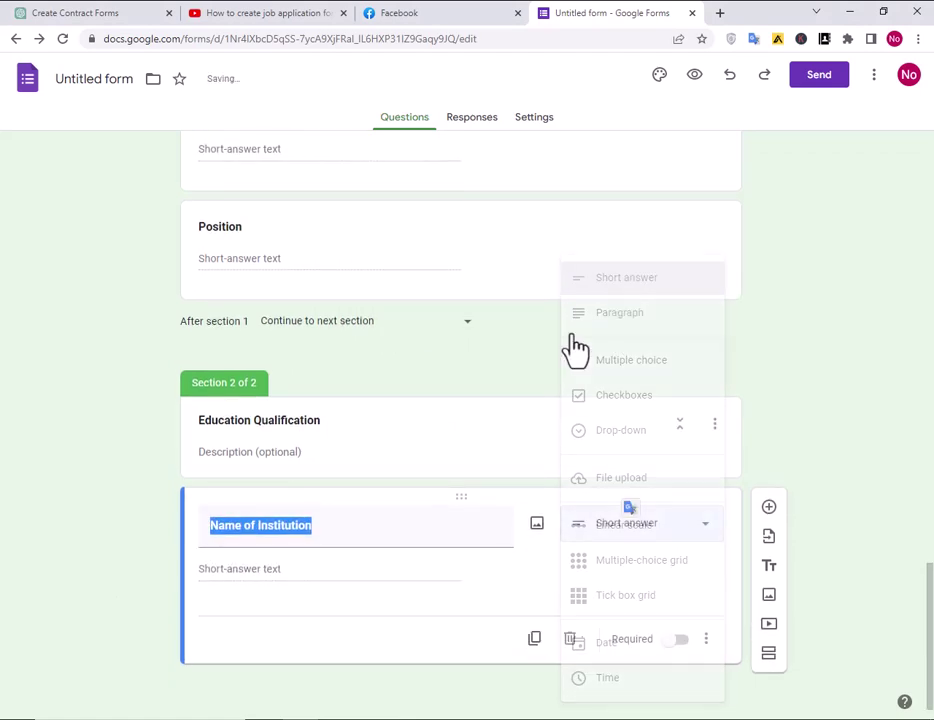
{"action": "left_click", "coordinate": [768, 512]}
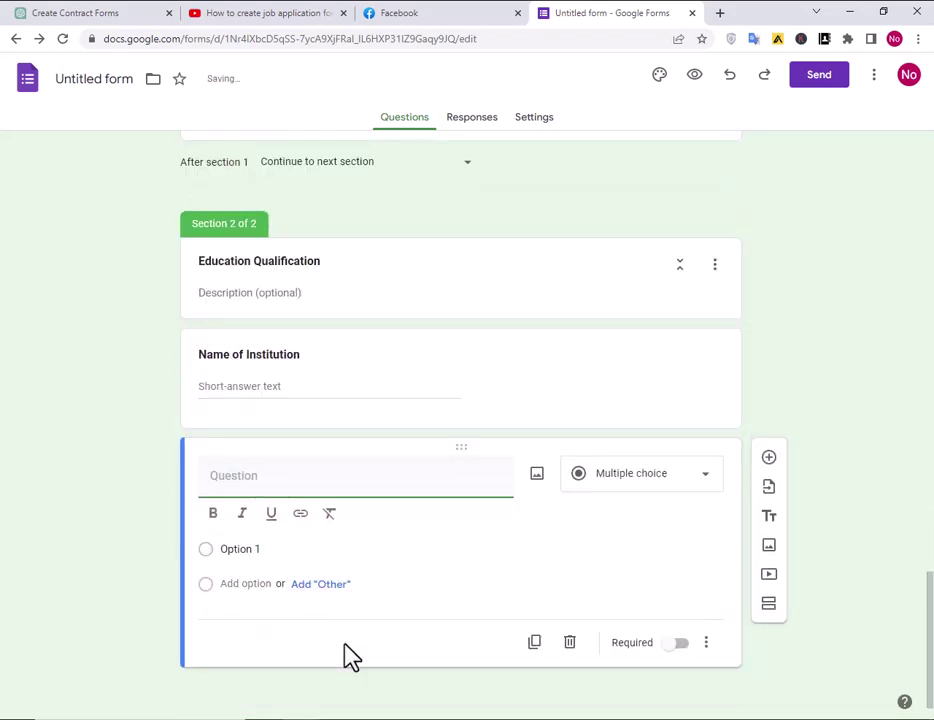
Title the blank question below Name of Institution "Graduation Year", copied from the Notepad list, and make the title bold.
{"action": "left_click", "coordinate": [463, 712]}
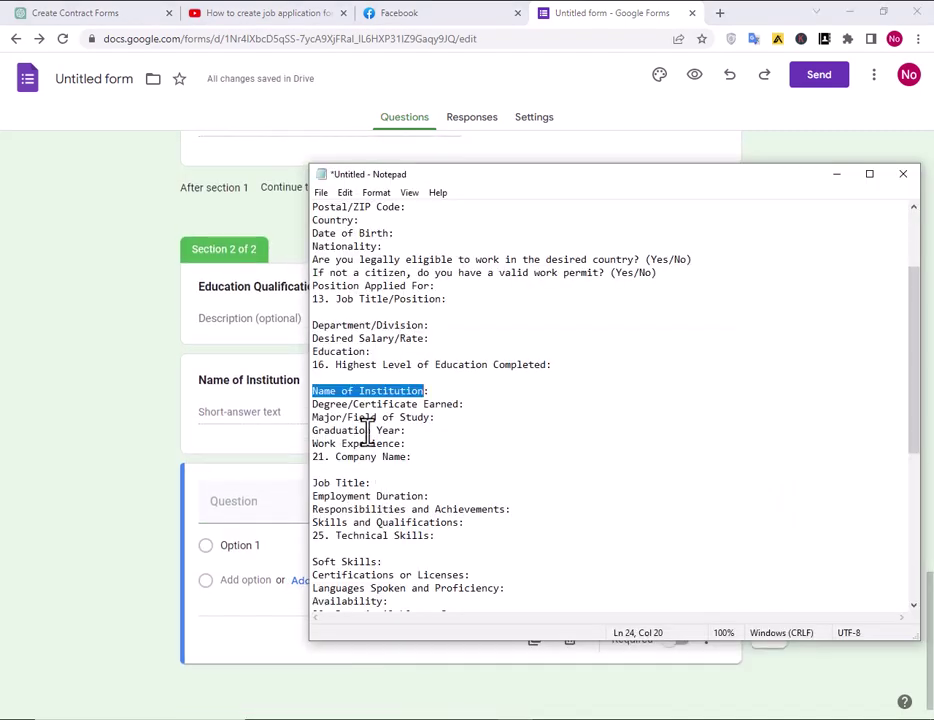
{"action": "left_click_drag", "start_coordinate": [403, 432], "coordinate": [312, 432]}
{"action": "left_click", "coordinate": [215, 542]}
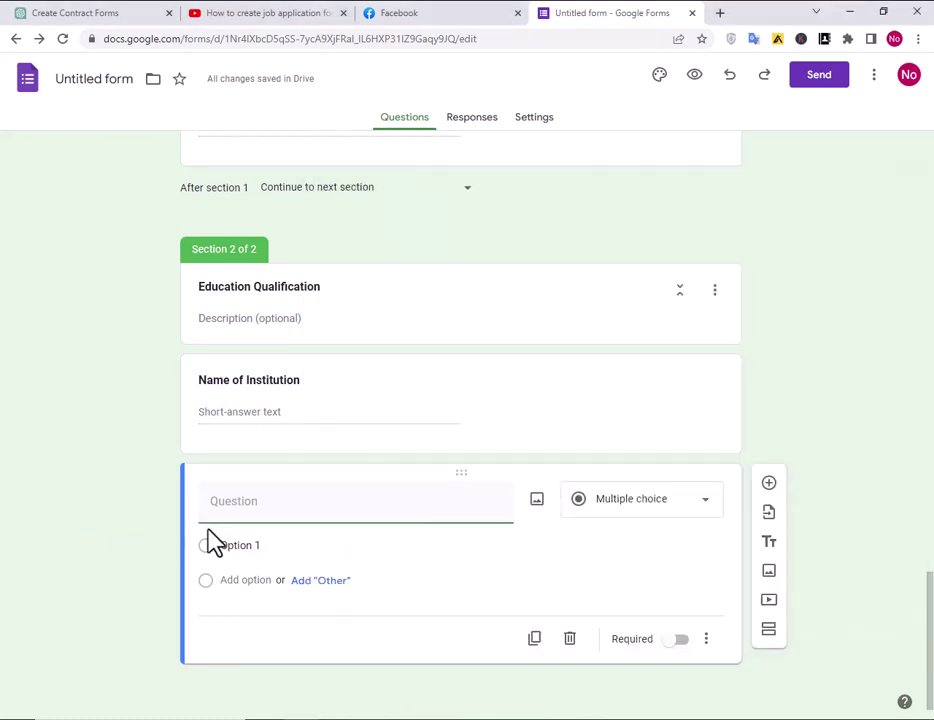
{"action": "left_click", "coordinate": [265, 505]}
{"action": "left_click_drag", "start_coordinate": [293, 513], "coordinate": [133, 494]}
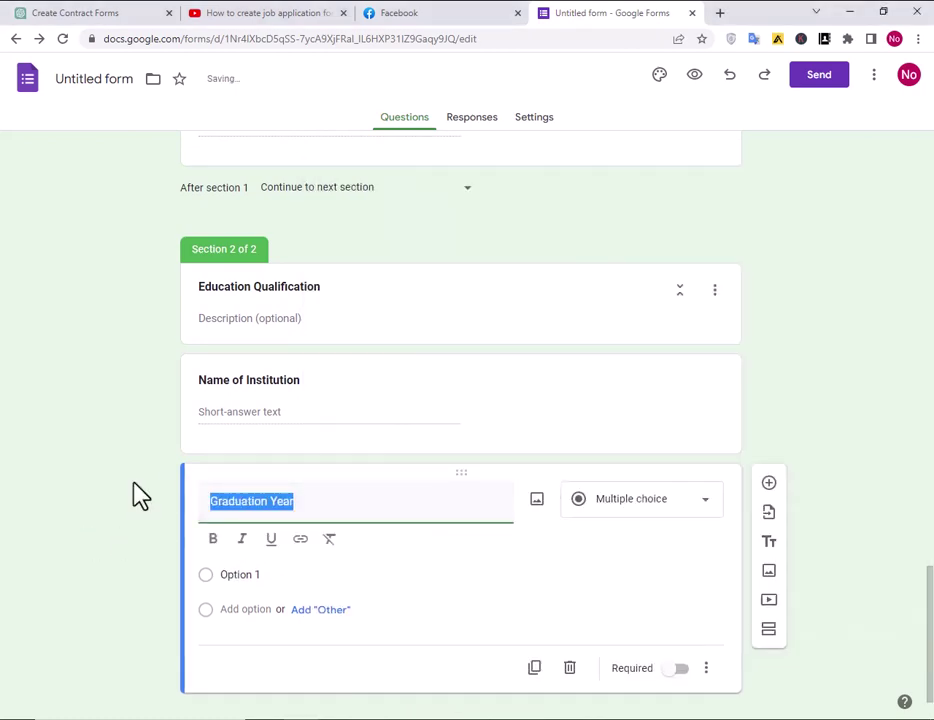
{"action": "left_click", "coordinate": [212, 538]}
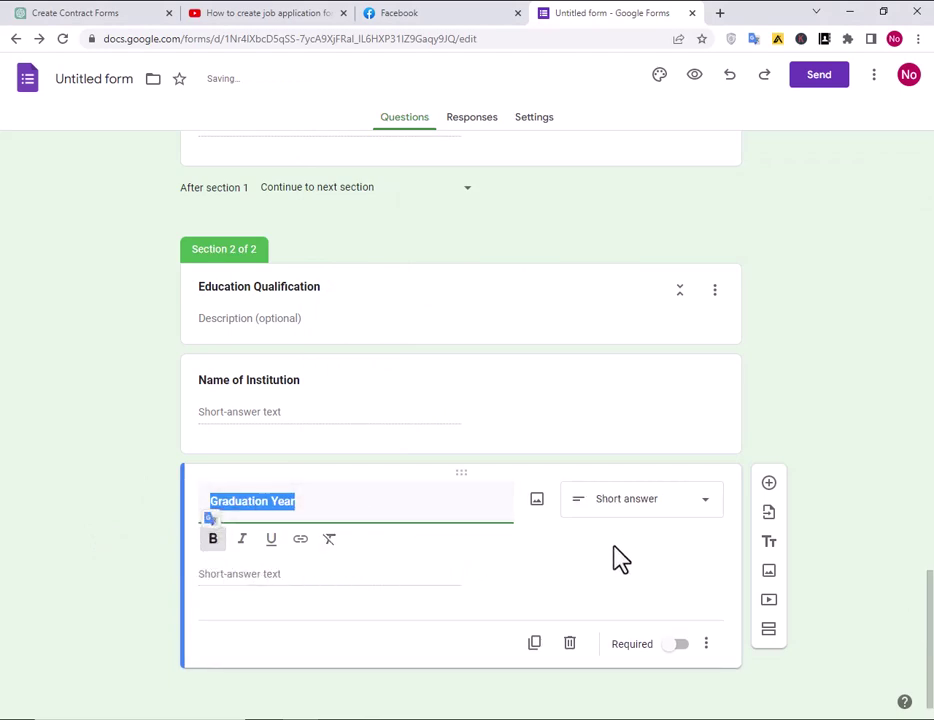
Change the Graduation Year question's answer type to Date and add another blank question below it.
{"action": "left_click", "coordinate": [700, 505]}
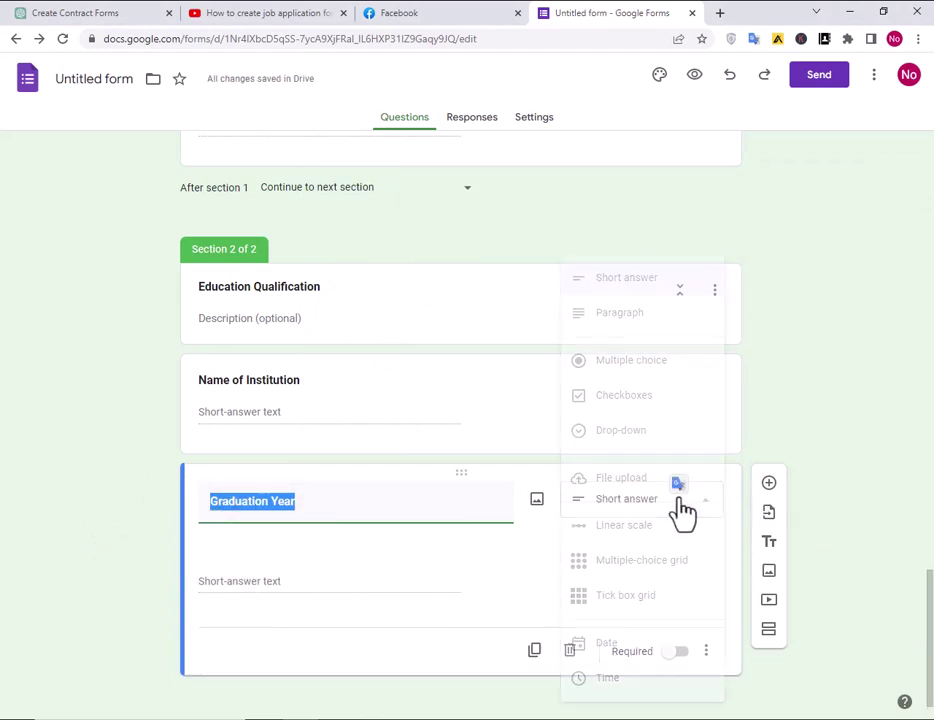
{"action": "left_click", "coordinate": [606, 648]}
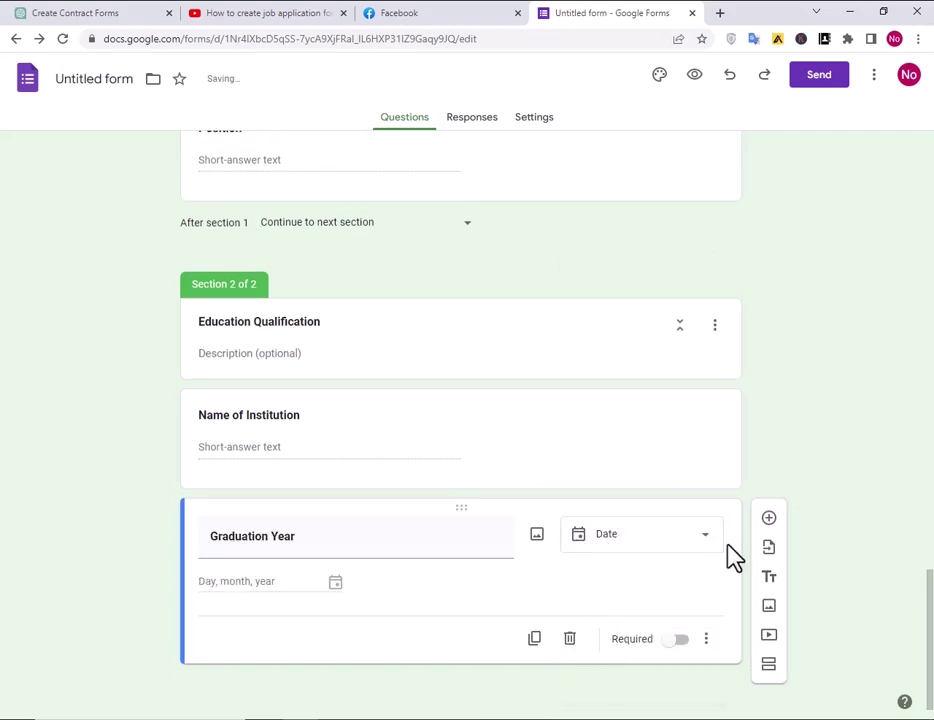
{"action": "left_click", "coordinate": [769, 518]}
Copy "Upload Resume" from the Notepad list and paste it as the title of the blank question below Graduation Year.
{"action": "key", "text": "alt+Tab"}
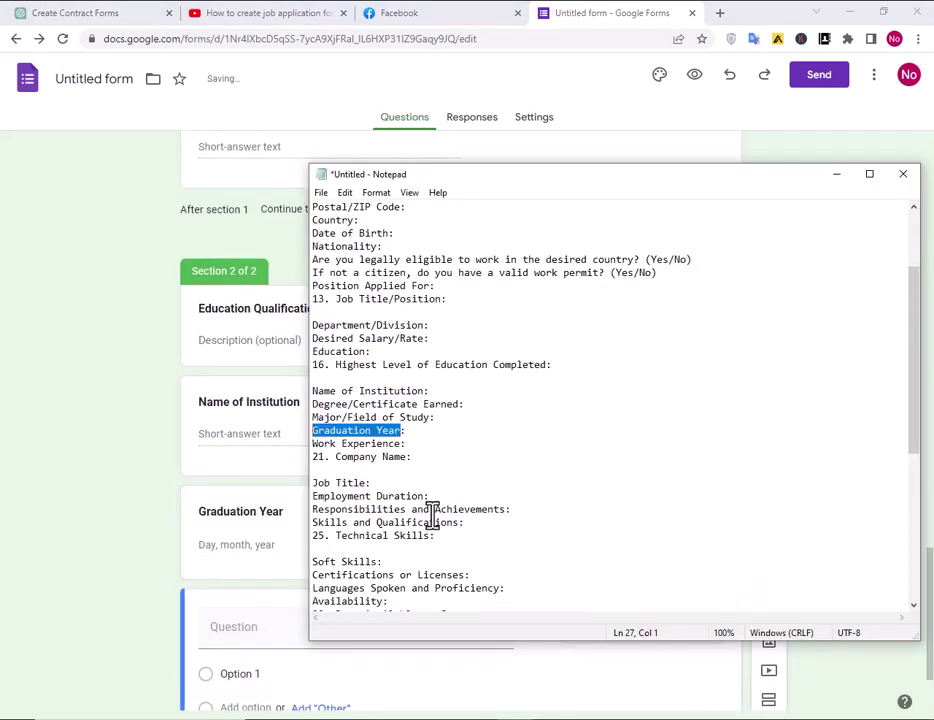
{"action": "scroll", "coordinate": [432, 515], "scroll_direction": "down", "scroll_amount": 3}
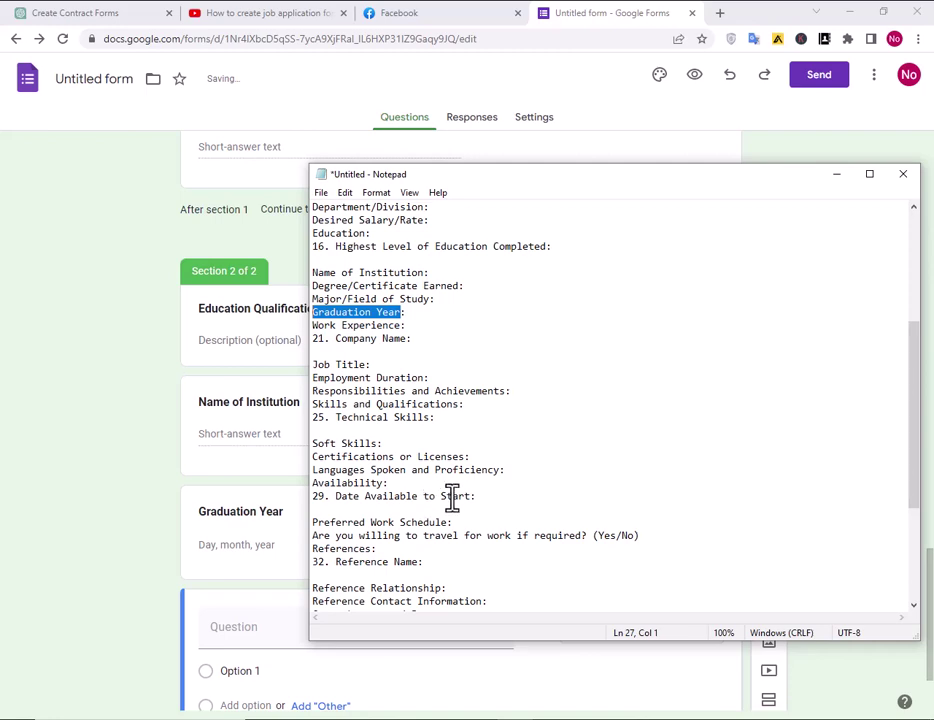
{"action": "scroll", "coordinate": [453, 496], "scroll_direction": "down", "scroll_amount": 3}
{"action": "scroll", "coordinate": [453, 496], "scroll_direction": "down", "scroll_amount": 2}
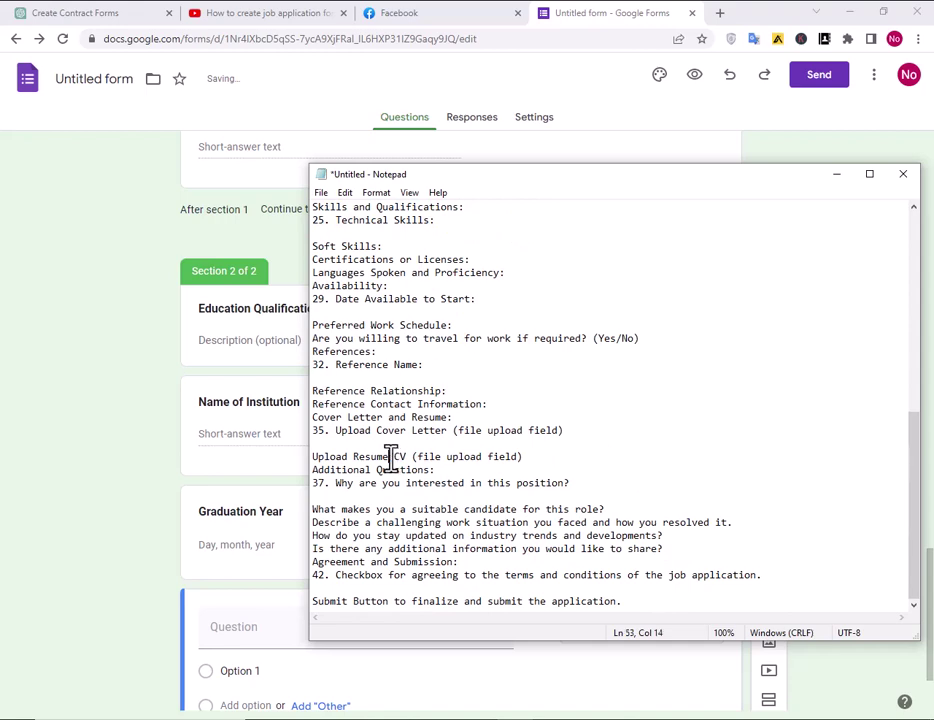
{"action": "left_click_drag", "start_coordinate": [390, 456], "coordinate": [310, 458]}
{"action": "key", "text": "ctrl+c"}
{"action": "right_click", "coordinate": [327, 456]}
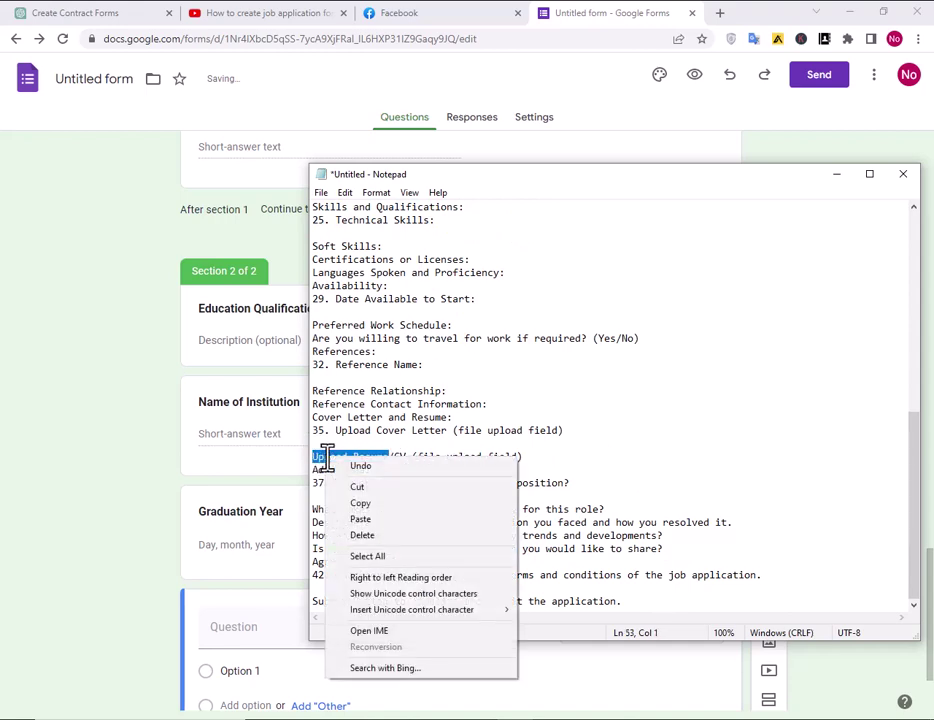
{"action": "left_click", "coordinate": [358, 504]}
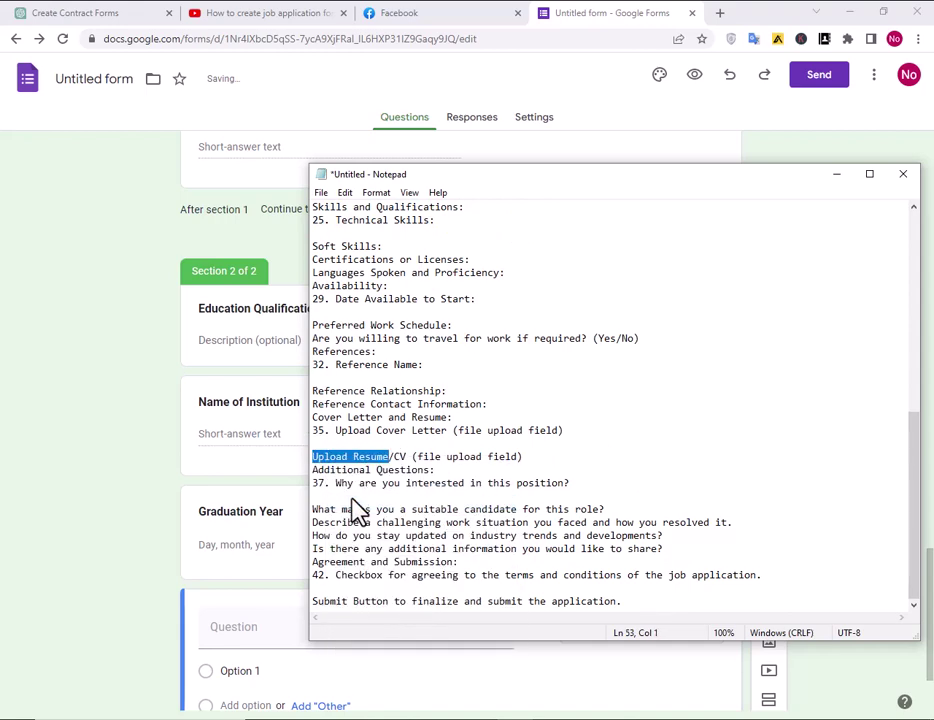
{"action": "left_click", "coordinate": [266, 626]}
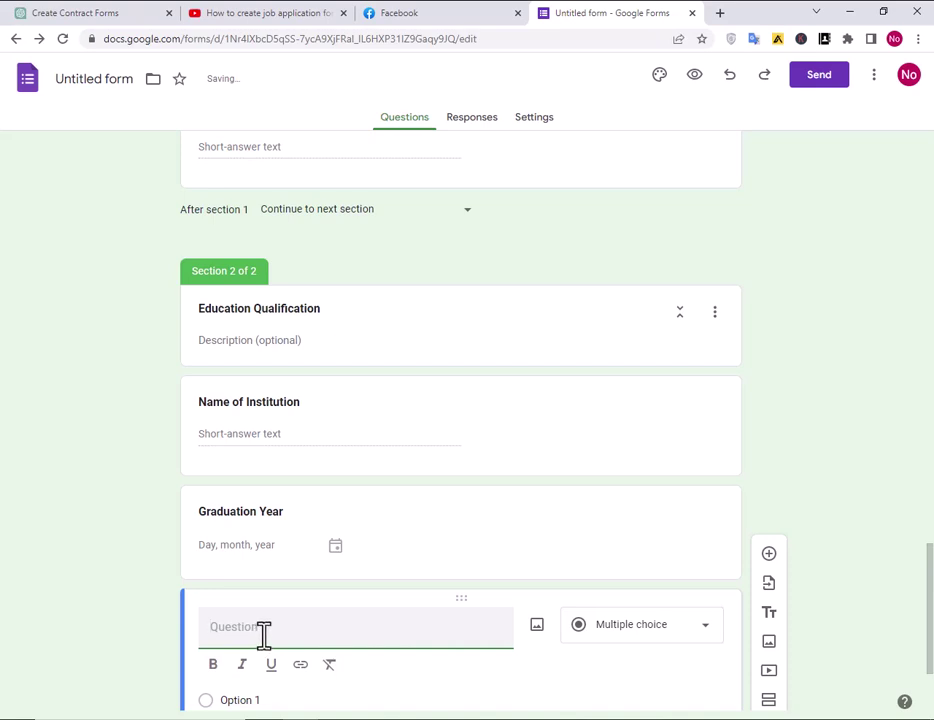
{"action": "right_click", "coordinate": [264, 630]}
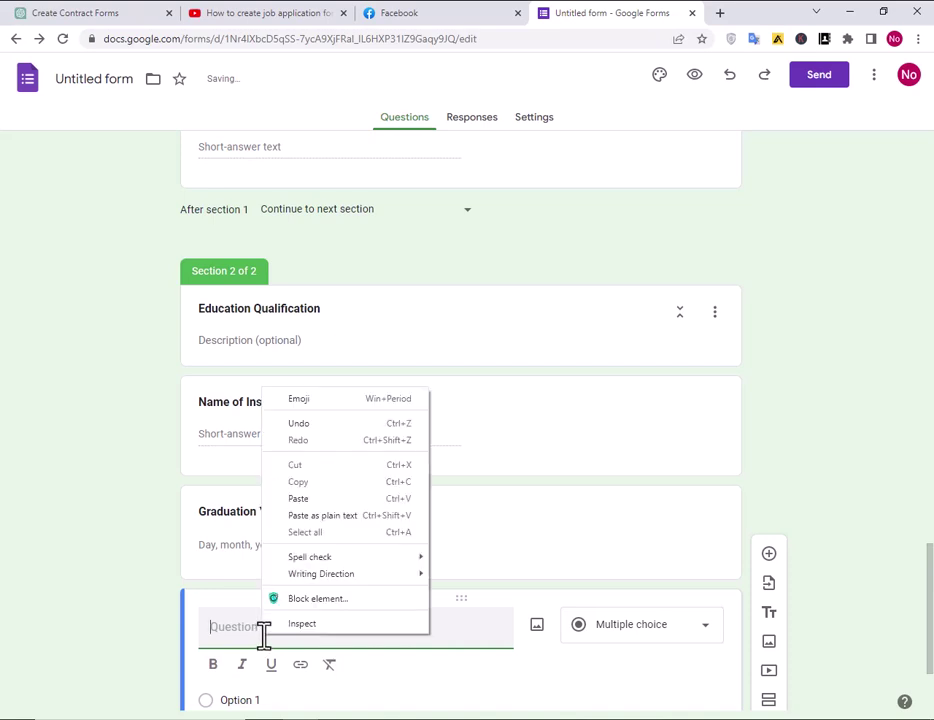
{"action": "left_click", "coordinate": [300, 498]}
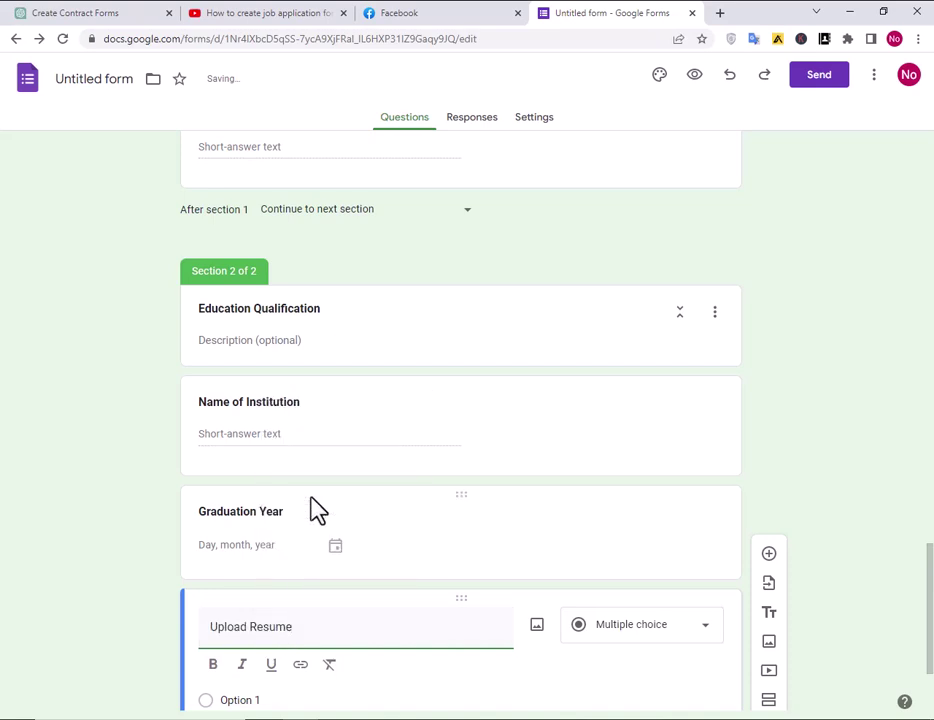
Make the Upload Resume title bold and change its answer type to File upload, letting respondents upload files to Drive.
{"action": "scroll", "coordinate": [279, 606], "scroll_direction": "down", "scroll_amount": 2}
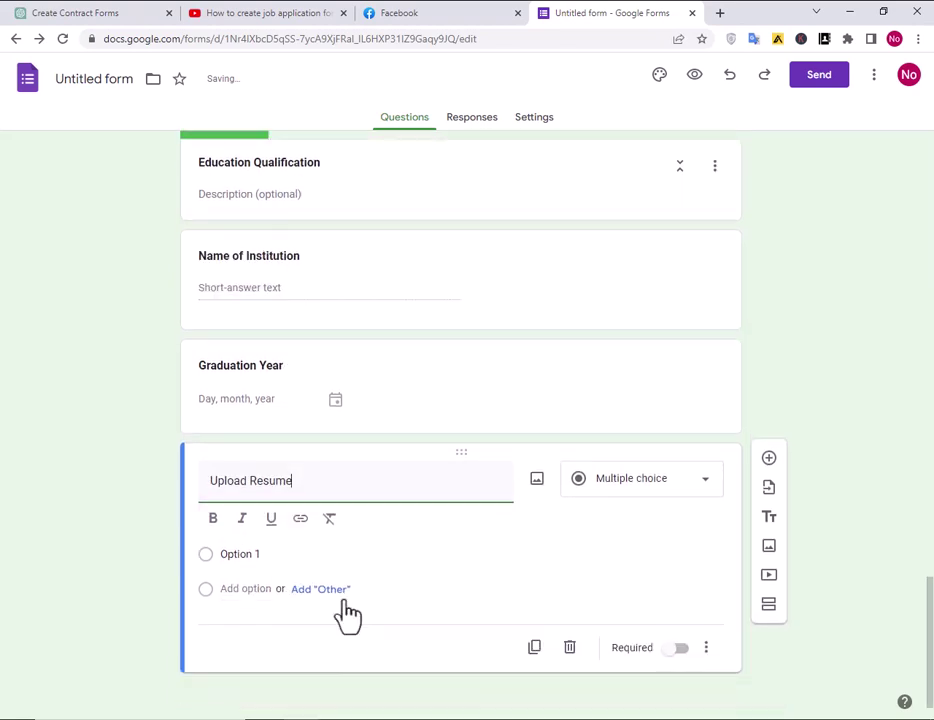
{"action": "left_click_drag", "start_coordinate": [296, 471], "coordinate": [213, 473]}
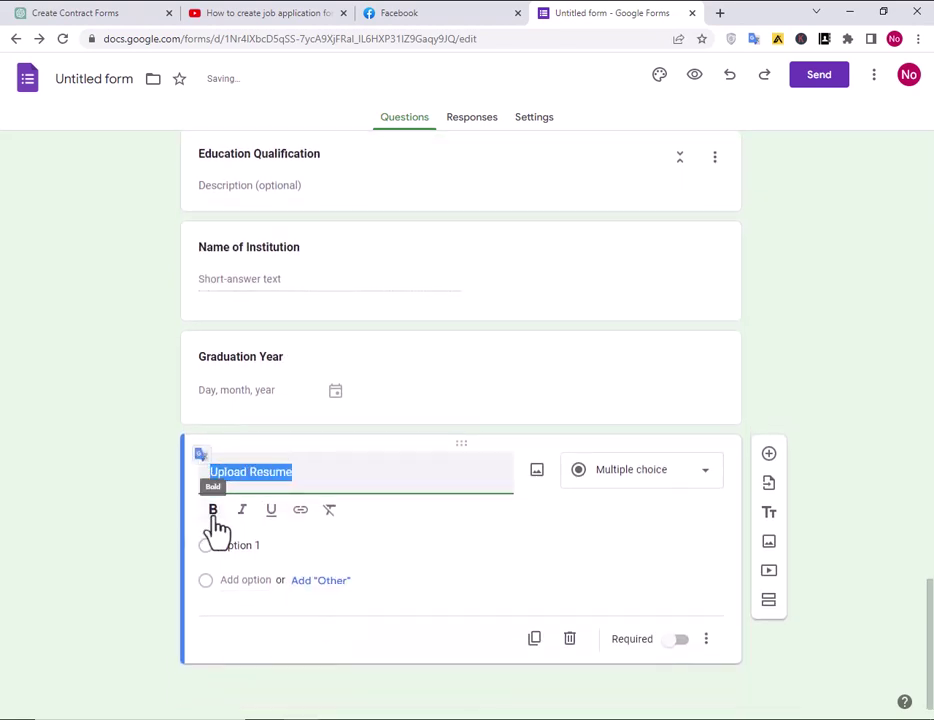
{"action": "left_click", "coordinate": [213, 510]}
{"action": "scroll", "coordinate": [366, 568], "scroll_direction": "up", "scroll_amount": 1}
{"action": "left_click", "coordinate": [366, 568]}
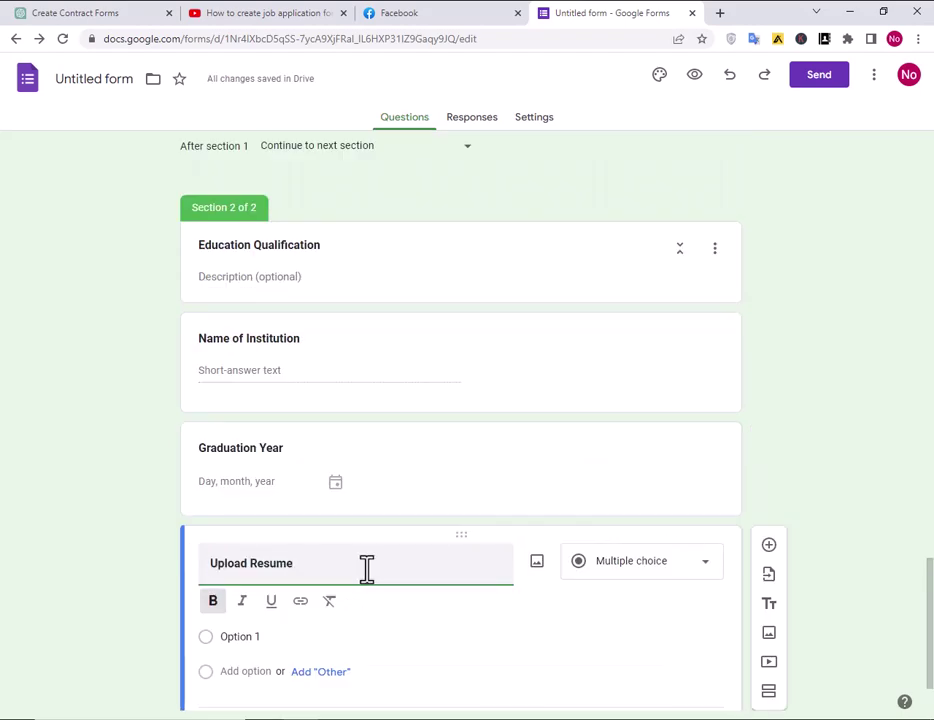
{"action": "left_click", "coordinate": [638, 566]}
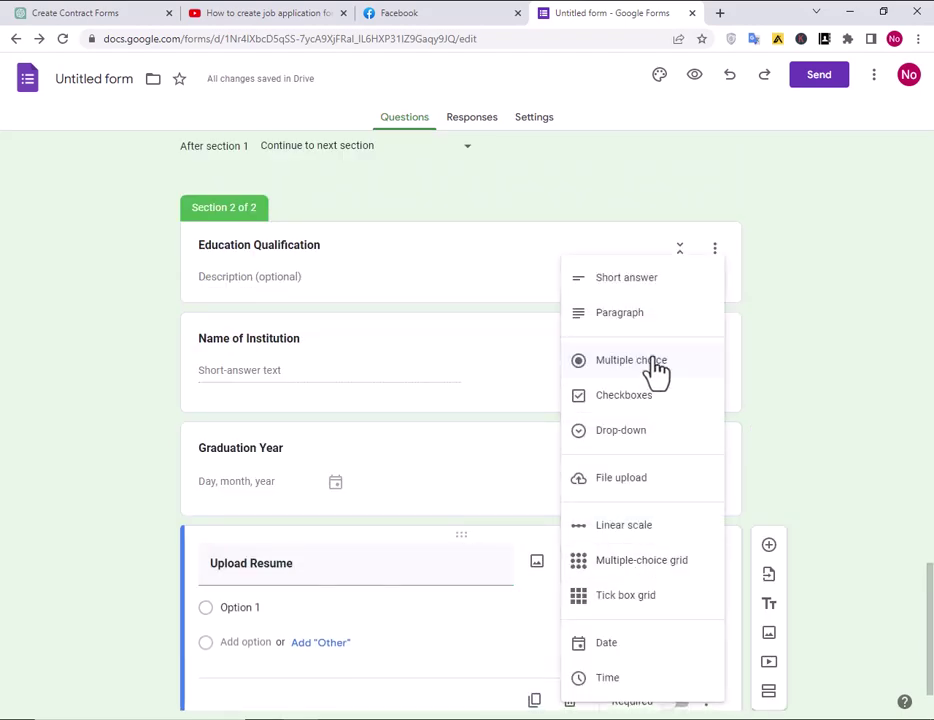
{"action": "left_click", "coordinate": [635, 480]}
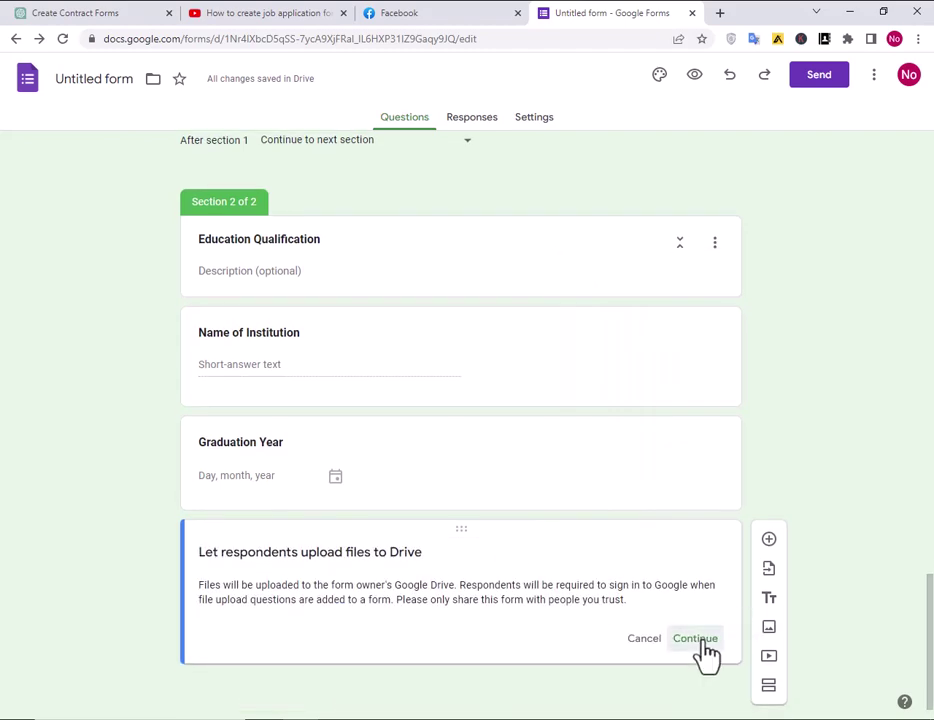
Preview the job application form as a respondent, checking the first section's questions and continuing to the Education Qualification section.
{"action": "scroll", "coordinate": [375, 528], "scroll_direction": "up", "scroll_amount": 6}
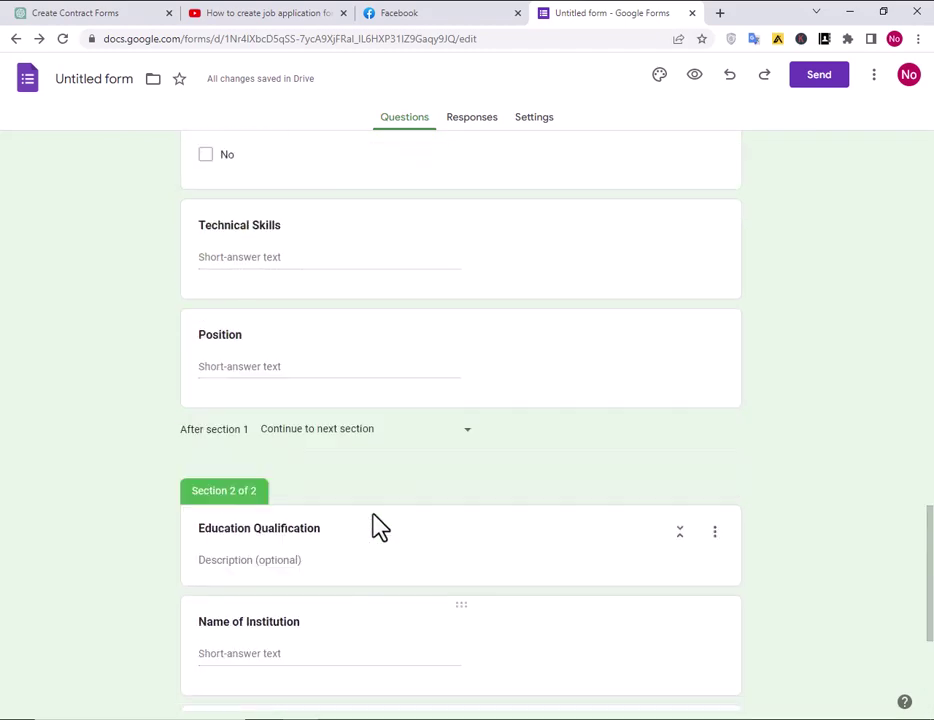
{"action": "scroll", "coordinate": [377, 528], "scroll_direction": "down", "scroll_amount": 3}
{"action": "scroll", "coordinate": [375, 530], "scroll_direction": "down", "scroll_amount": 3}
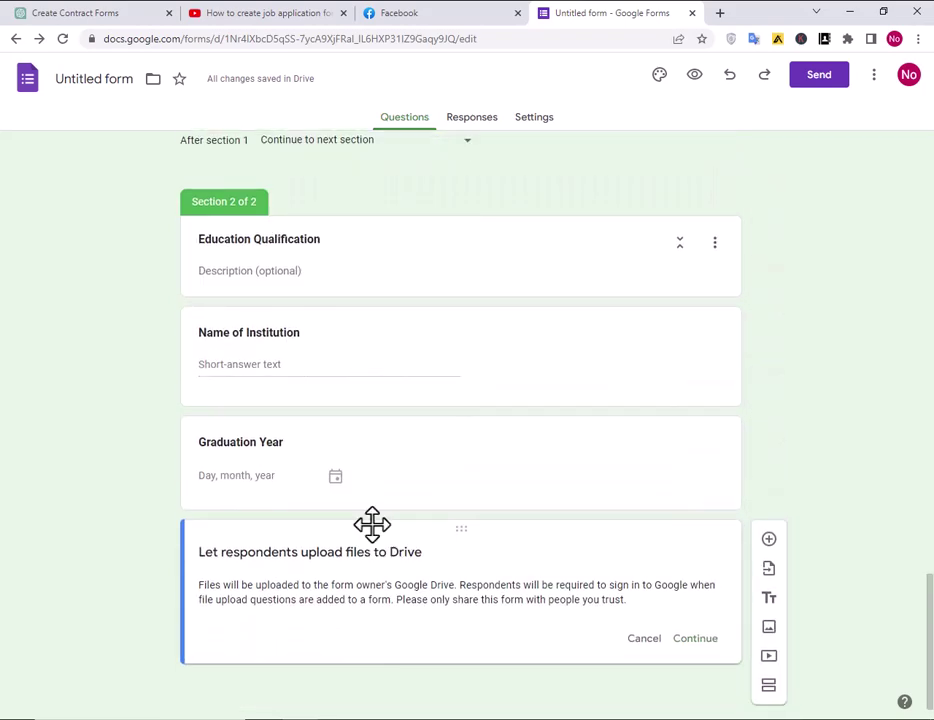
{"action": "scroll", "coordinate": [371, 535], "scroll_direction": "up", "scroll_amount": 8}
{"action": "scroll", "coordinate": [374, 525], "scroll_direction": "up", "scroll_amount": 8}
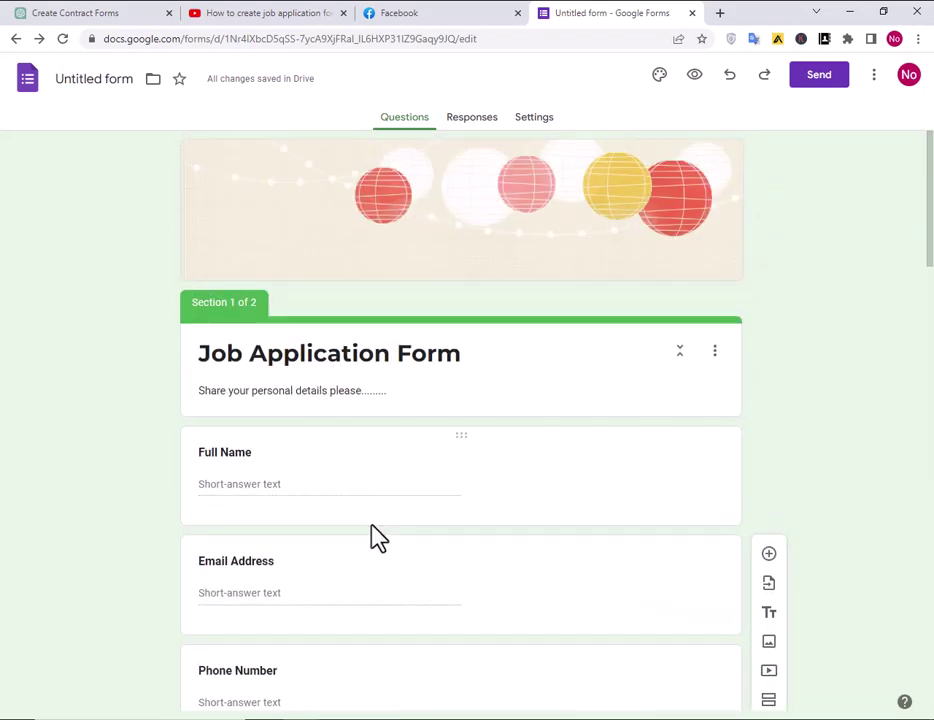
{"action": "left_click", "coordinate": [694, 75]}
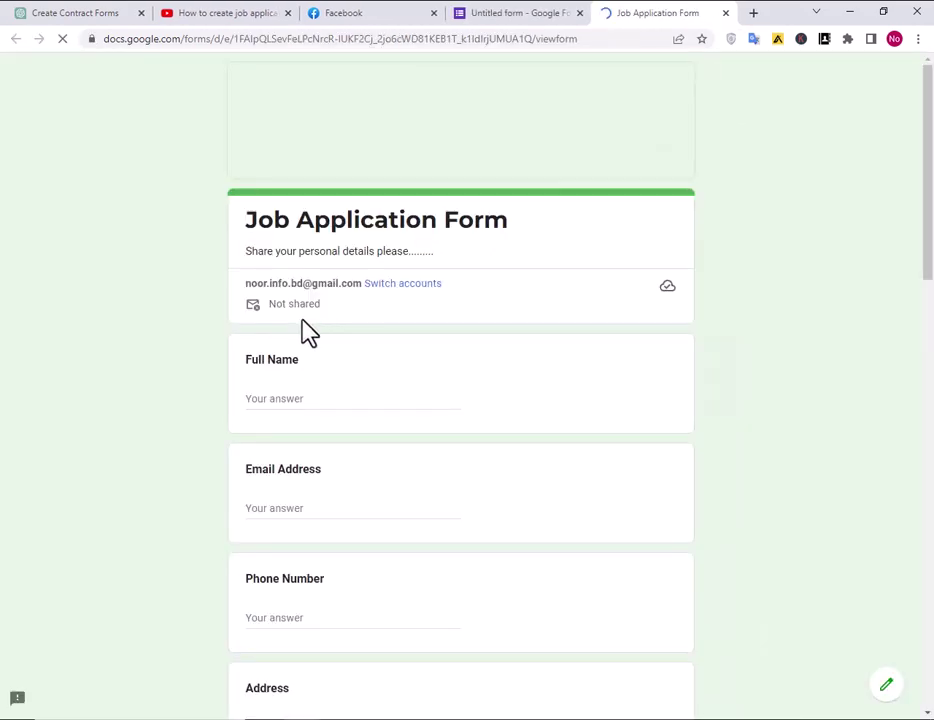
{"action": "scroll", "coordinate": [62, 405], "scroll_direction": "down", "scroll_amount": 8}
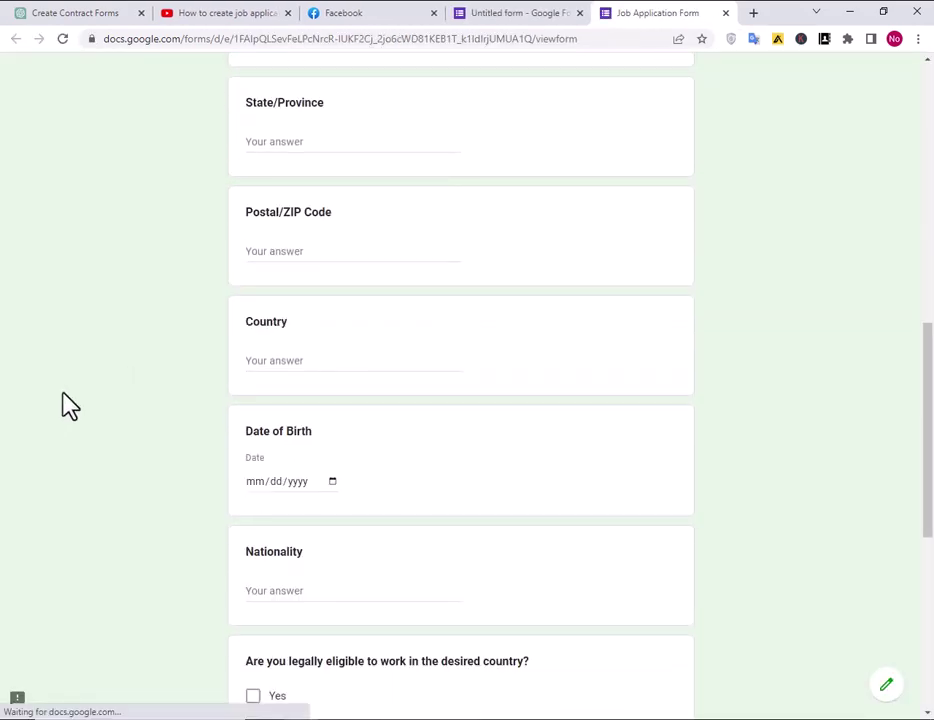
{"action": "scroll", "coordinate": [62, 405], "scroll_direction": "down", "scroll_amount": 5}
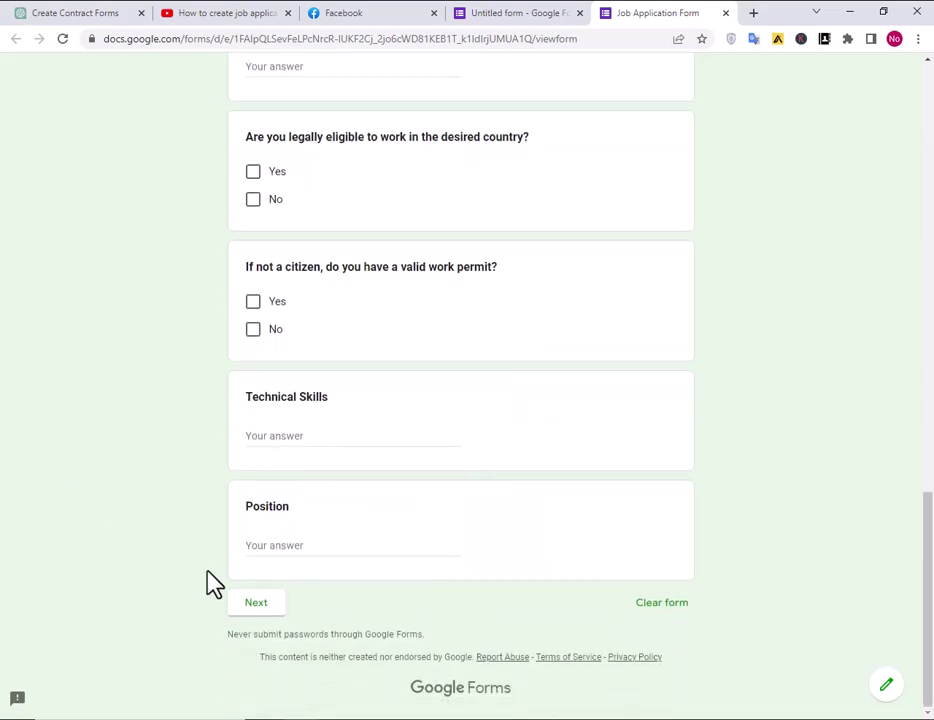
{"action": "left_click", "coordinate": [252, 605]}
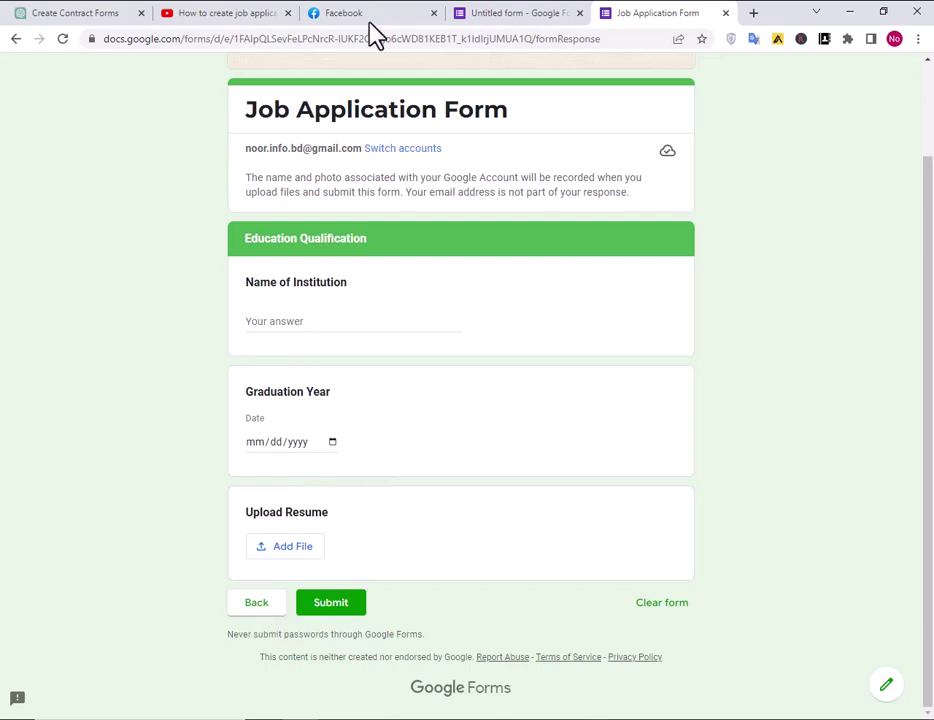
Return to the form editor and review the questions from the Education Qualification section back to the form header.
{"action": "left_click", "coordinate": [520, 8]}
{"action": "scroll", "coordinate": [348, 219], "scroll_direction": "down", "scroll_amount": 10}
{"action": "scroll", "coordinate": [350, 233], "scroll_direction": "up", "scroll_amount": 5}
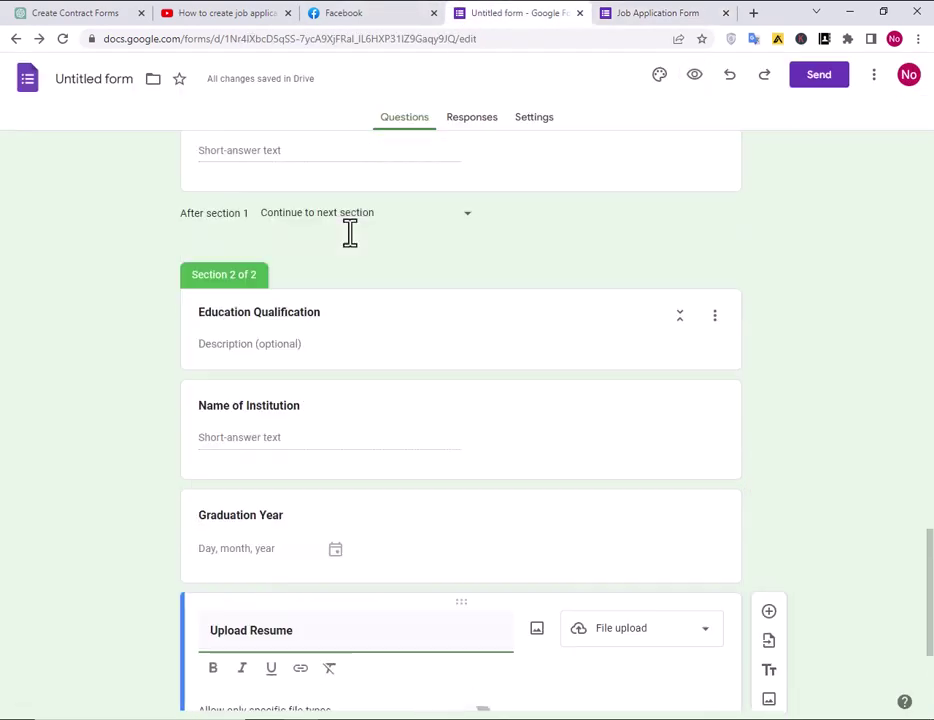
{"action": "scroll", "coordinate": [350, 220], "scroll_direction": "up", "scroll_amount": 8}
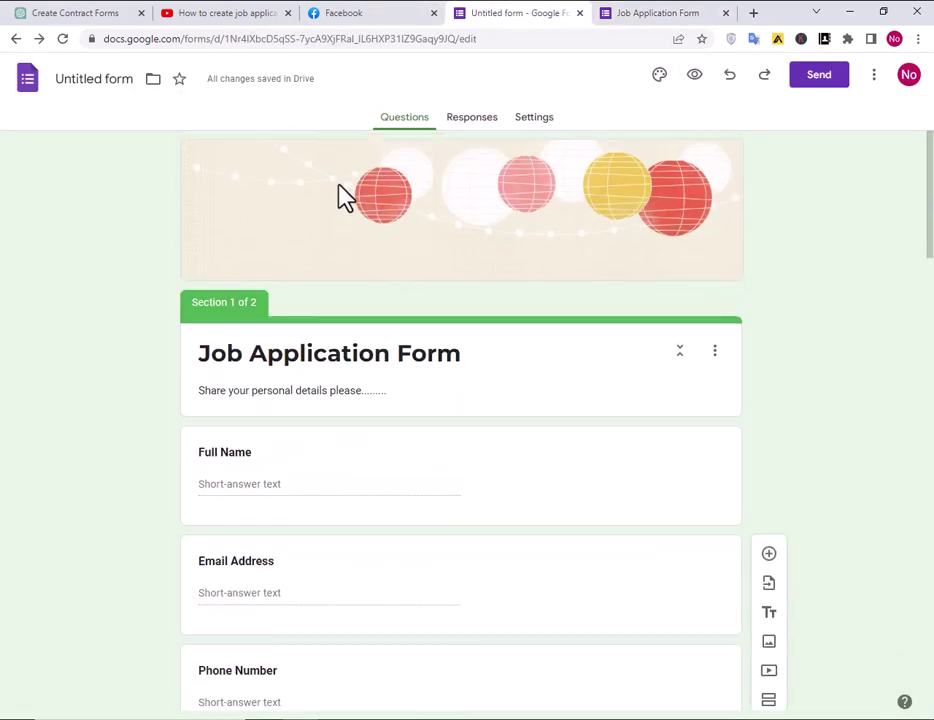